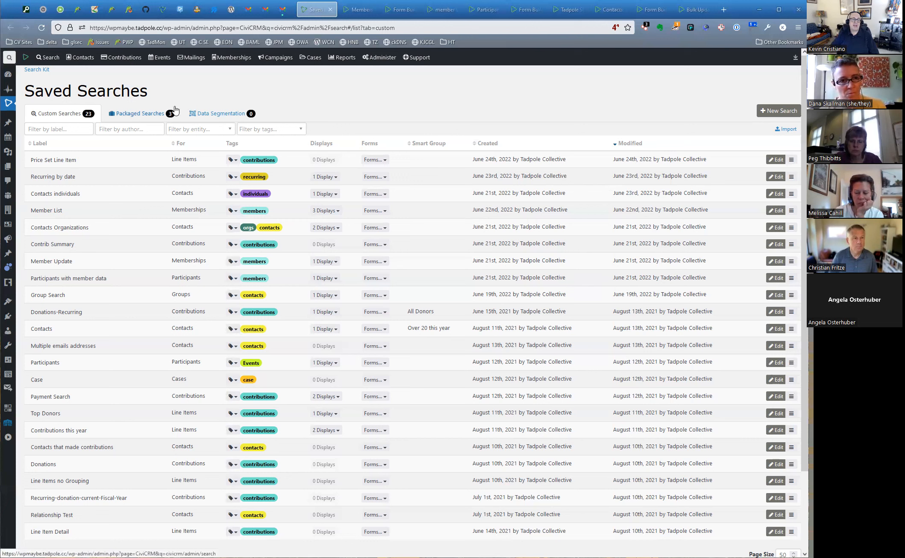
Filter the saved searches by the Contributions entity and clear that filter
mouse_move(52, 58)
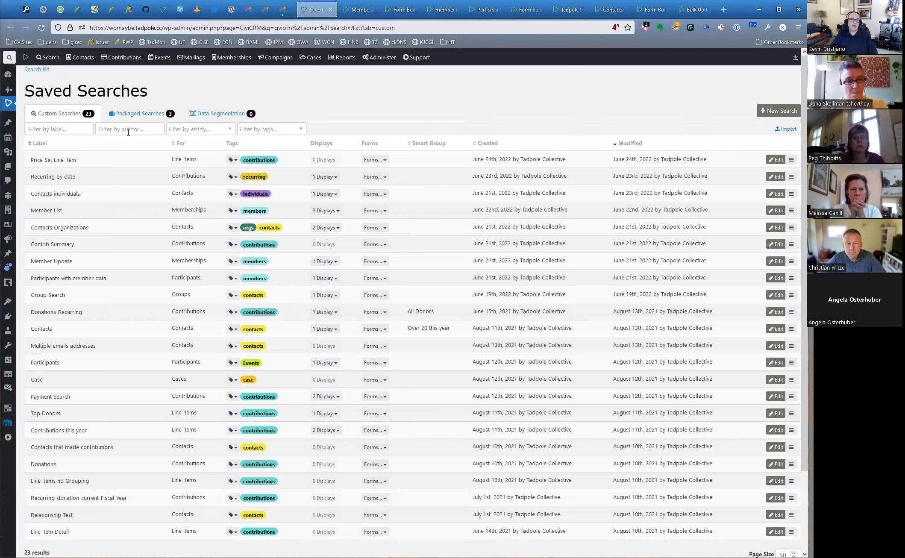
left_click(192, 132)
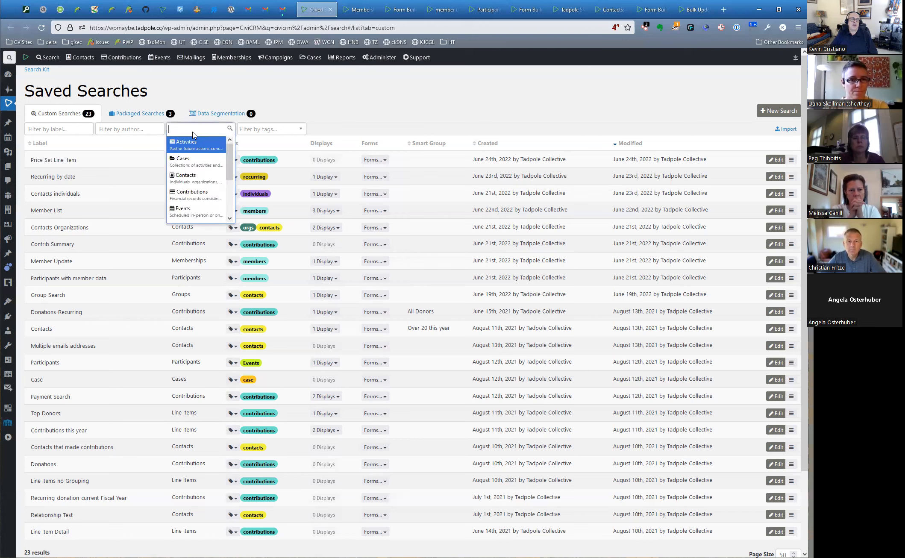
left_click(195, 196)
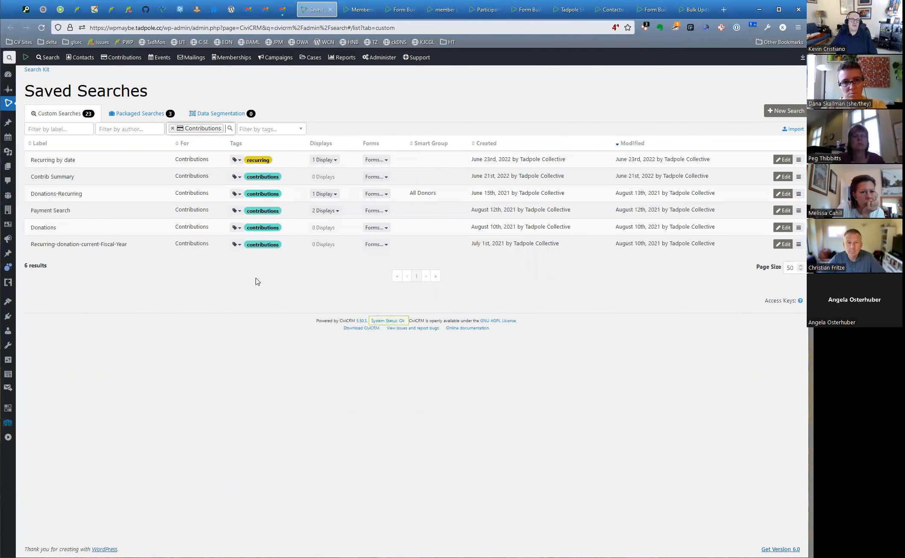
left_click(172, 128)
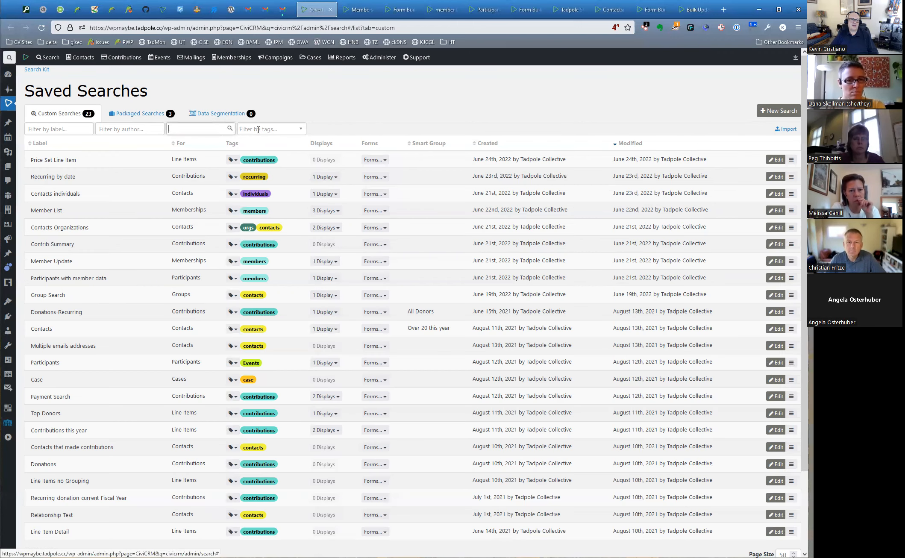
Filter the saved searches by the contributions tag and clear that filter
left_click(260, 129)
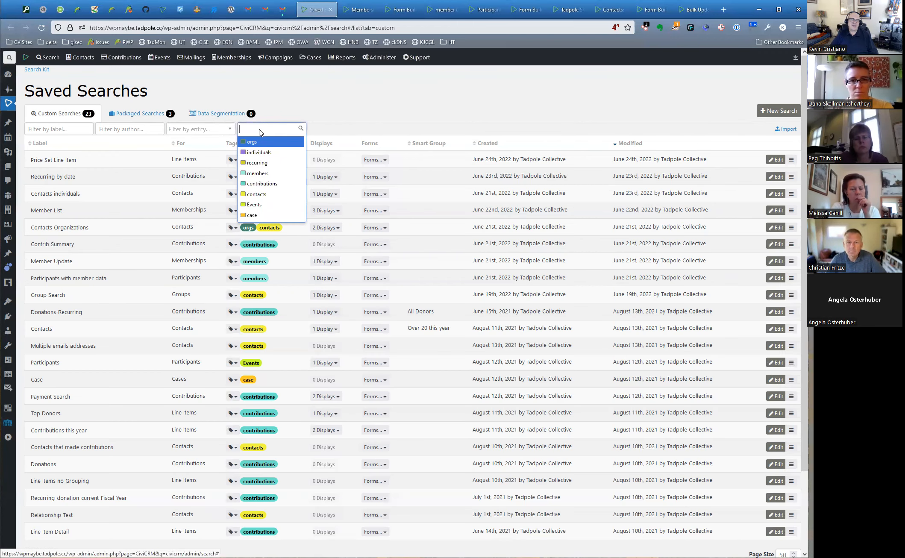
left_click(260, 184)
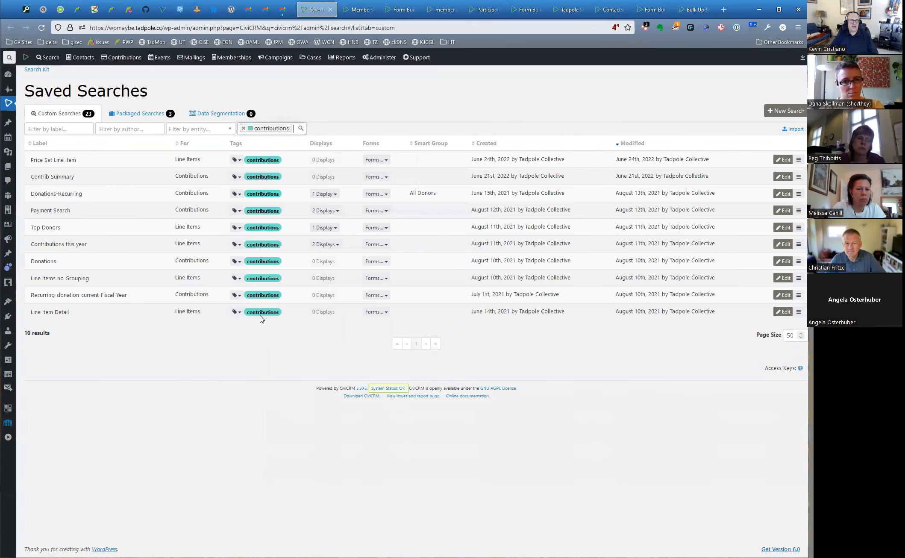
left_click(244, 127)
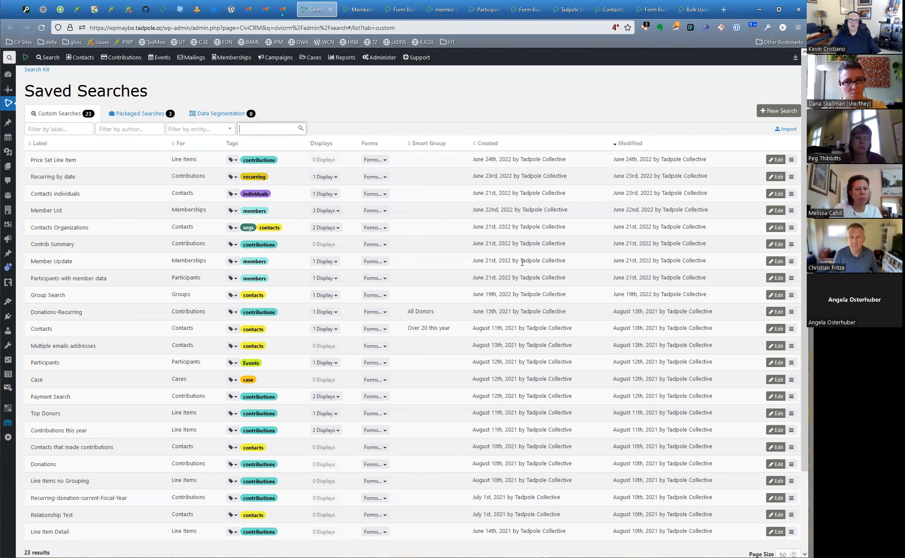
Switch to the Member Update search, run it and look through the membership results
left_click(362, 11)
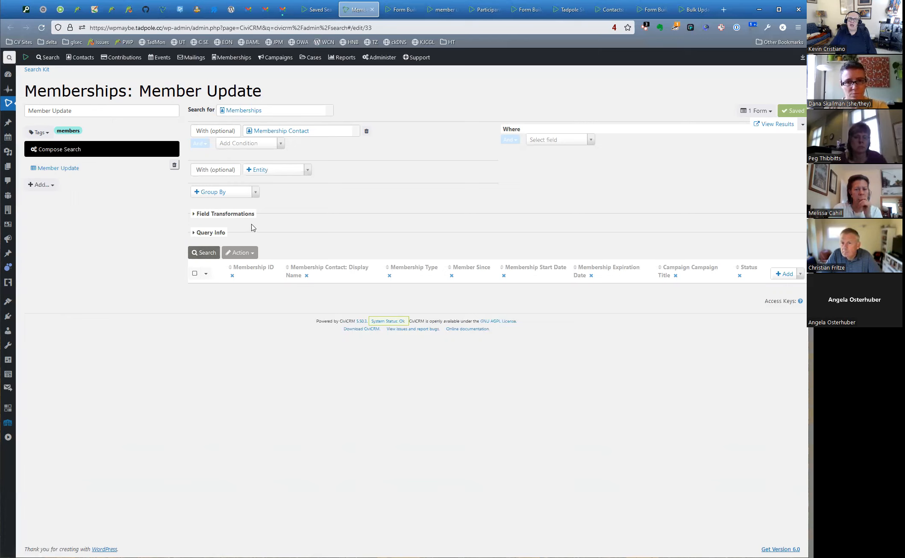
left_click(206, 255)
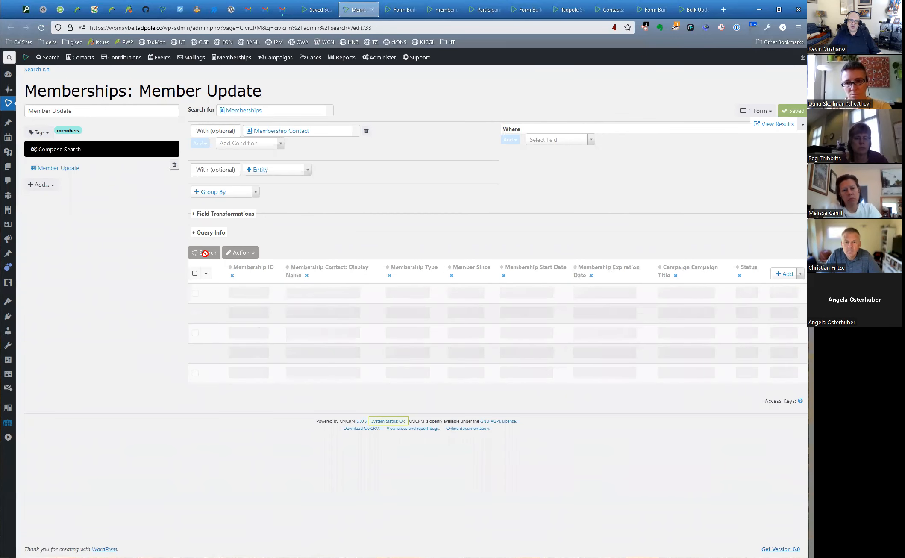
scroll(269, 275, "down", 15)
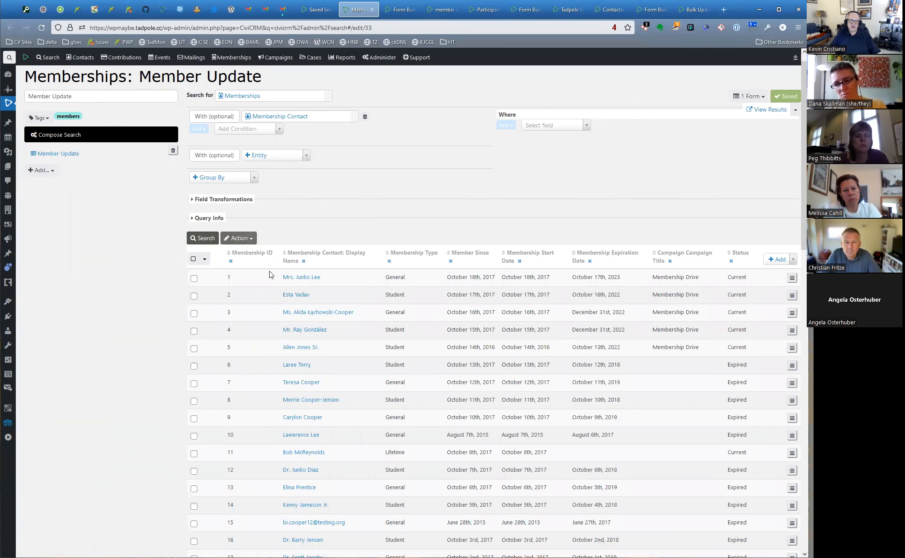
scroll(269, 275, "up", 12)
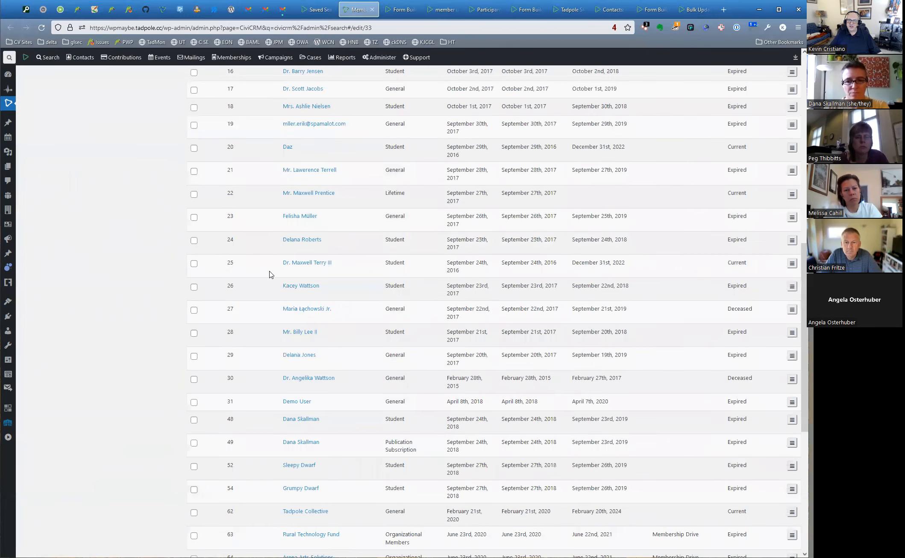
scroll(270, 274, "up", 5)
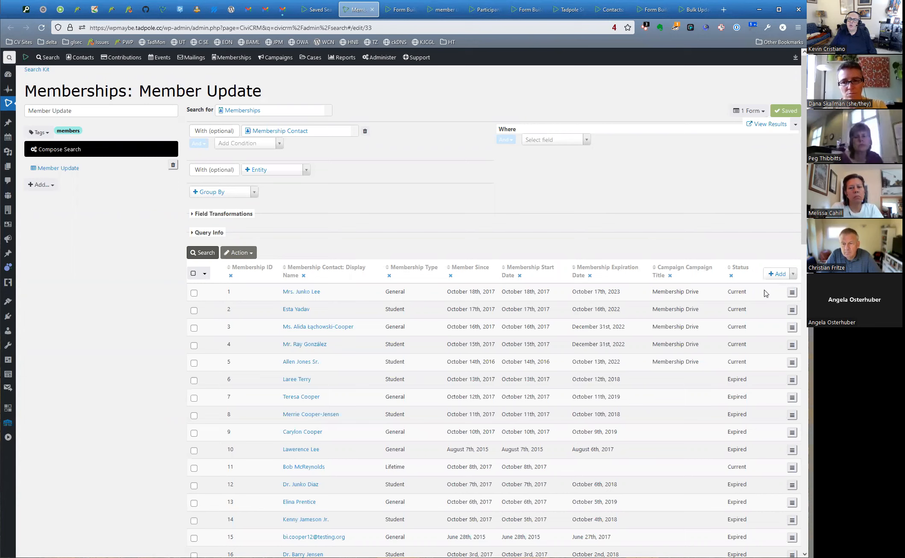
Add the Membership Contact Gender field as a column of the Member Update search and rerun the search
left_click(793, 275)
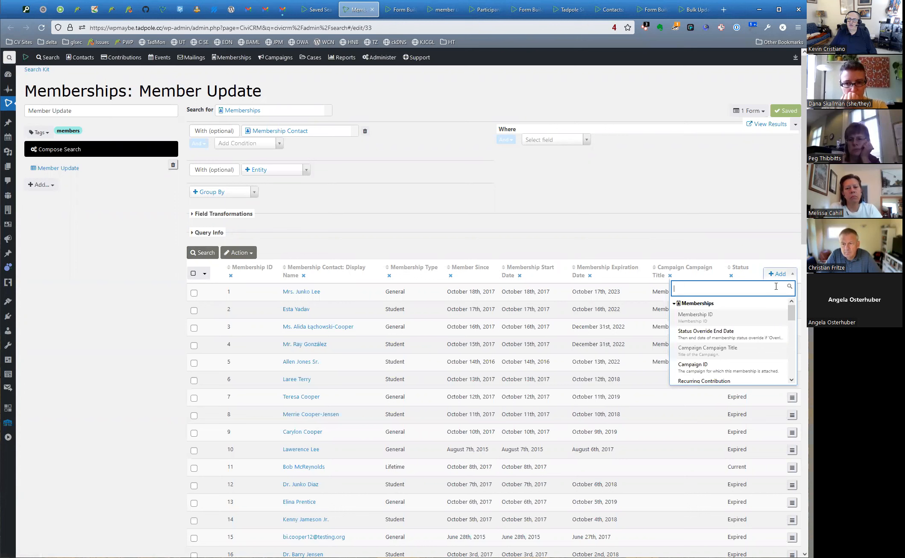
scroll(754, 350, "down", 2)
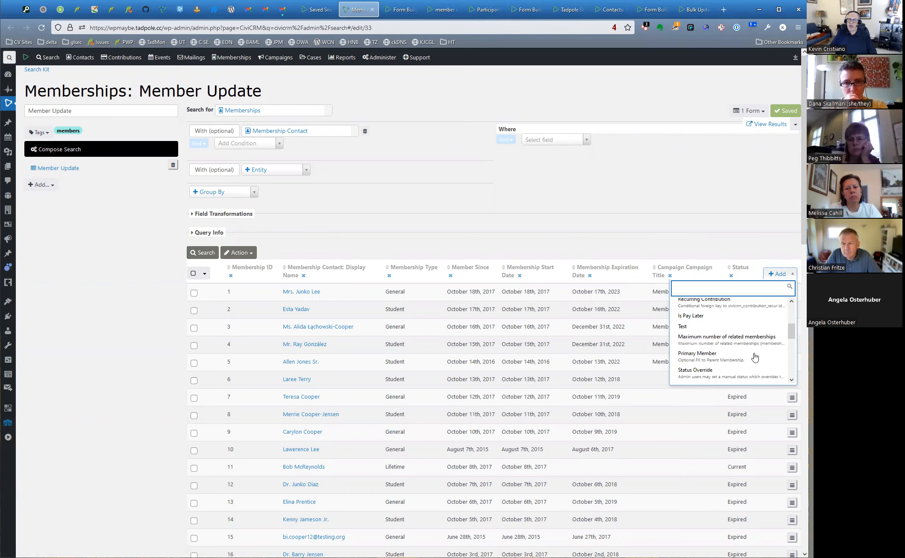
scroll(749, 344, "down", 1)
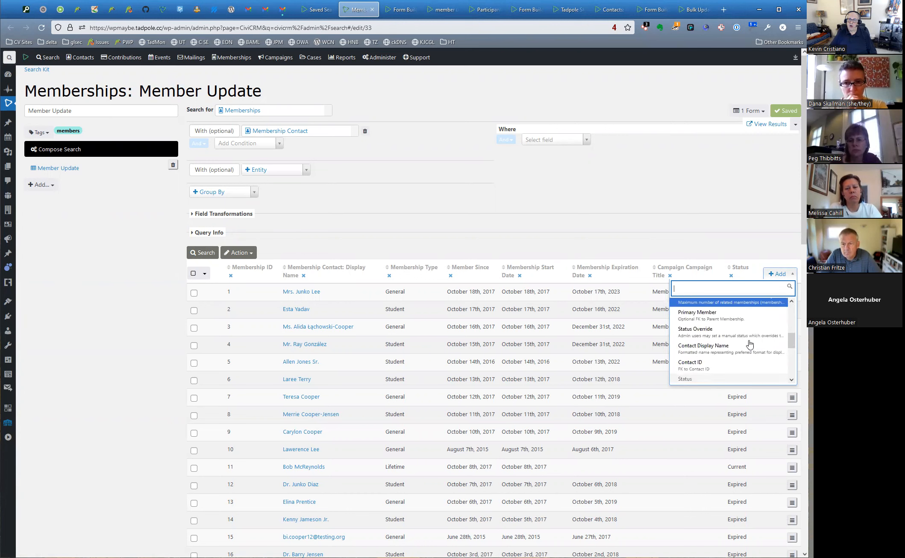
scroll(749, 344, "down", 4)
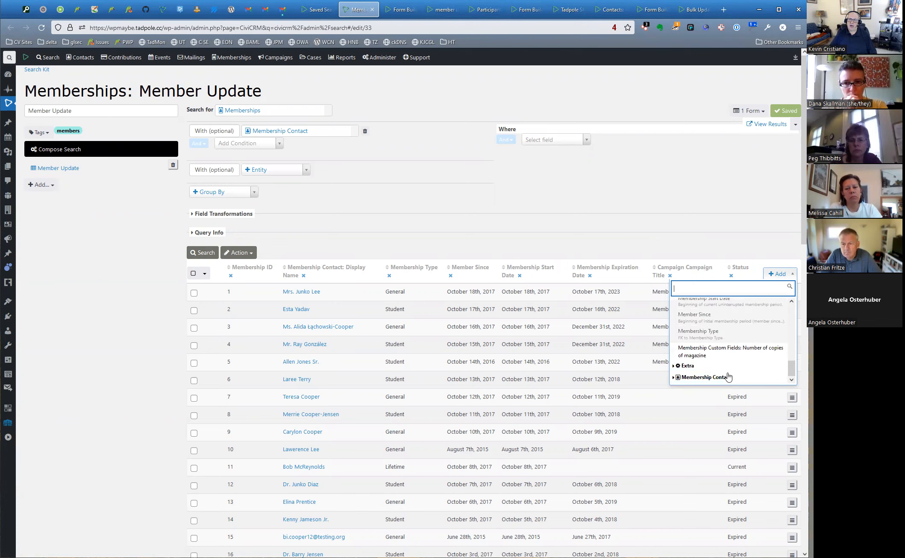
left_click(727, 377)
scroll(726, 367, "down", 3)
scroll(731, 359, "up", 2)
left_click(723, 358)
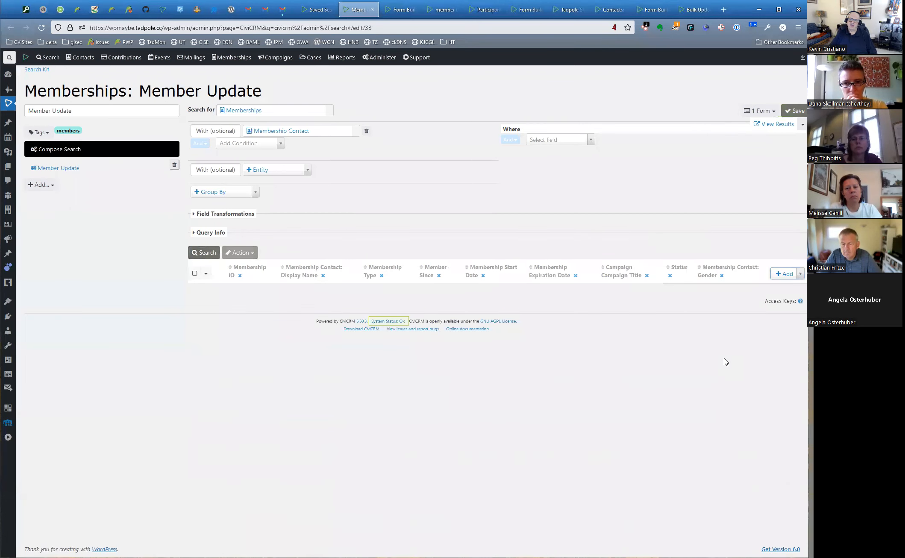
left_click(204, 253)
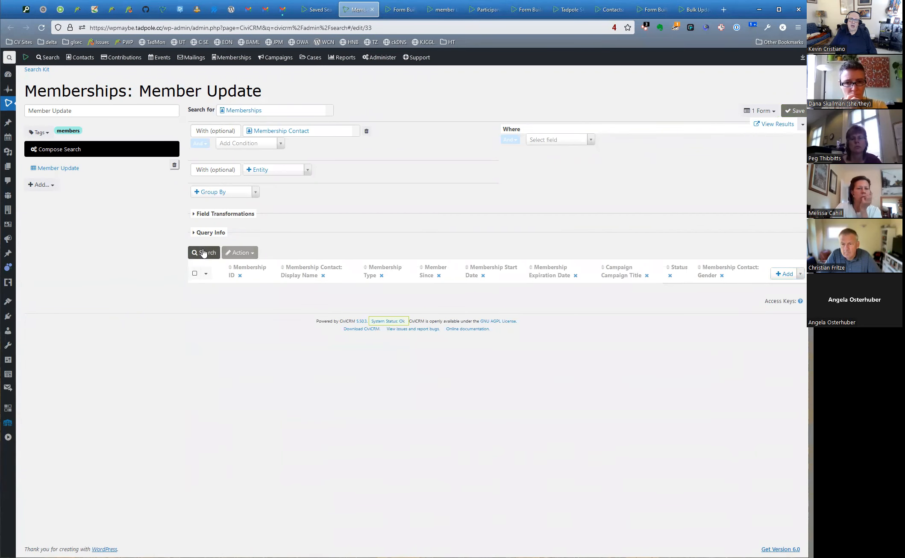
left_click(203, 252)
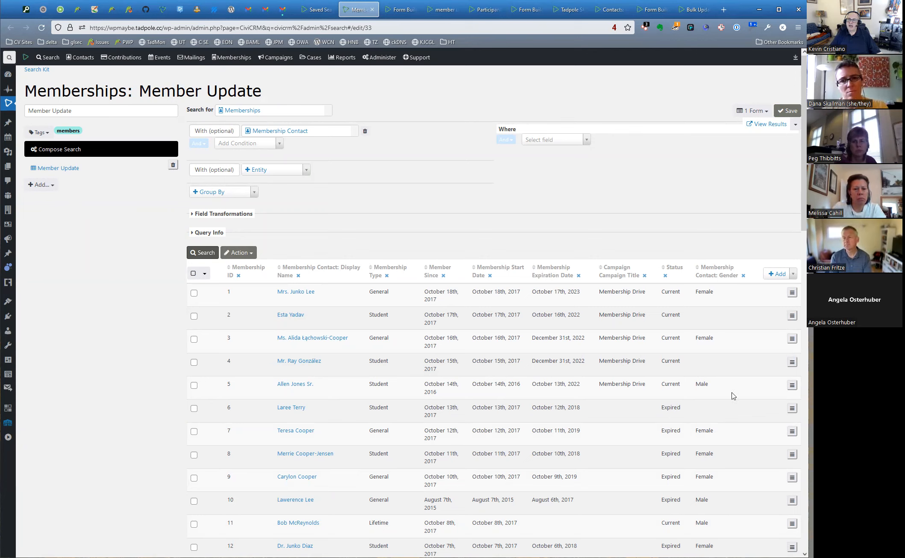
Add the Constituent Information: Most Important Issue column, looking it up with "most", and rerun the search
left_click(792, 276)
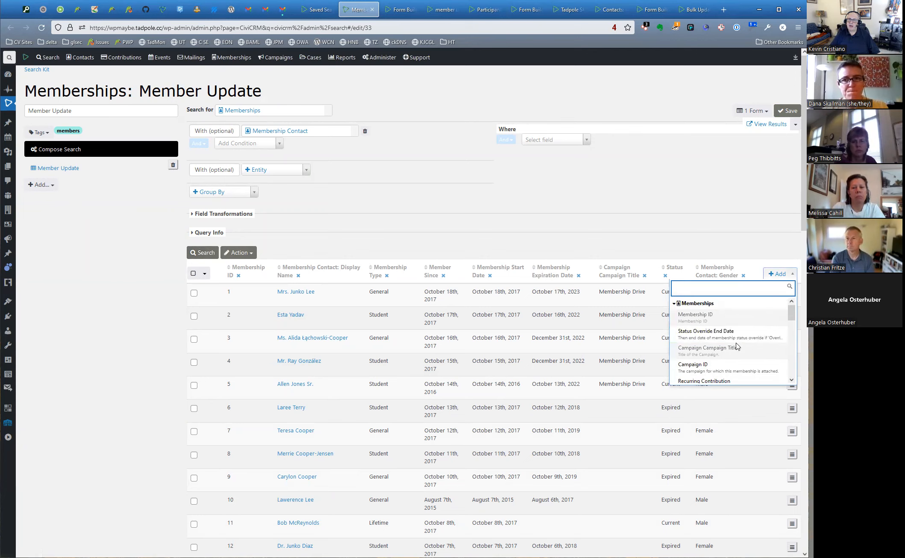
type("most")
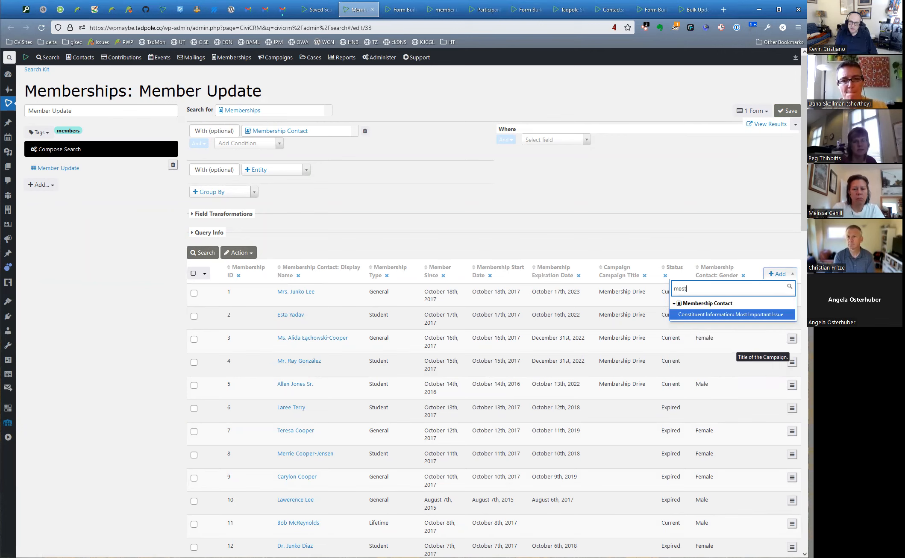
left_click(731, 315)
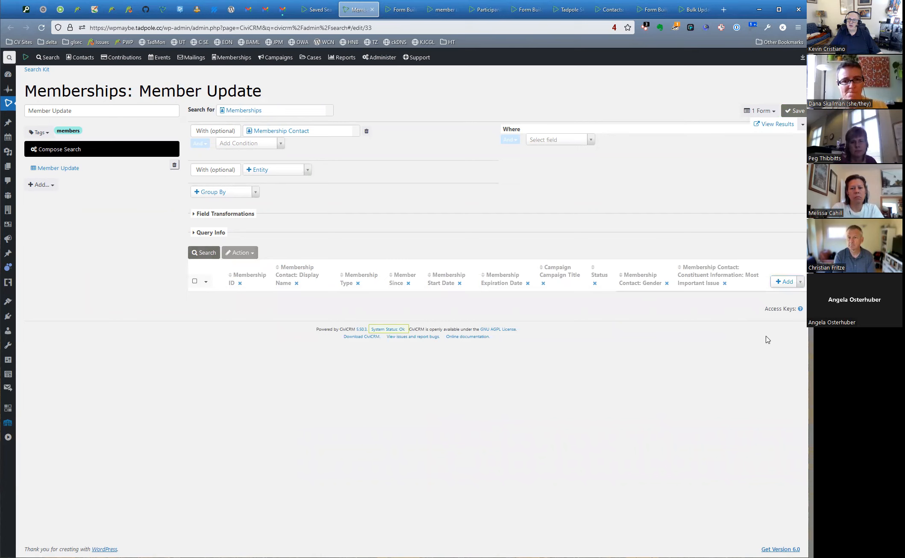
left_click(204, 255)
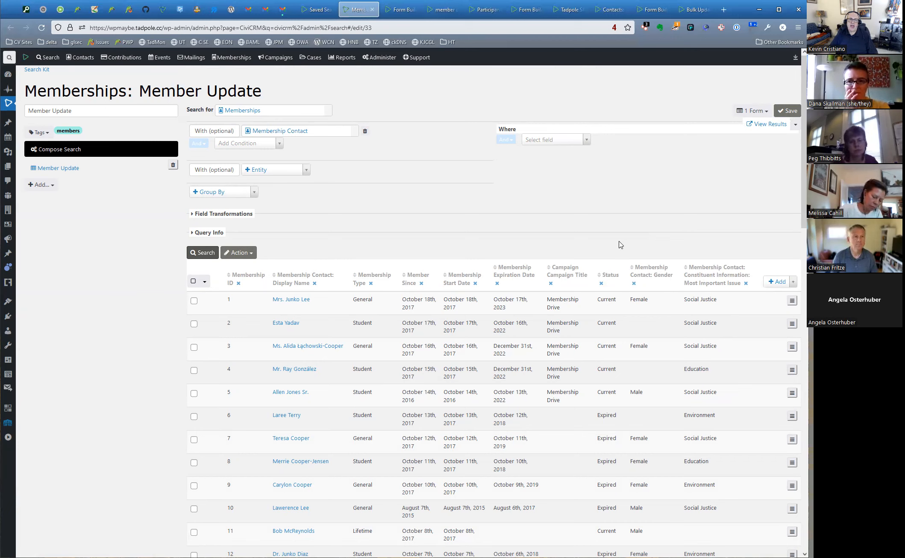
Select all memberships in the results and check which bulk actions are available for them
left_click(194, 284)
left_click(246, 254)
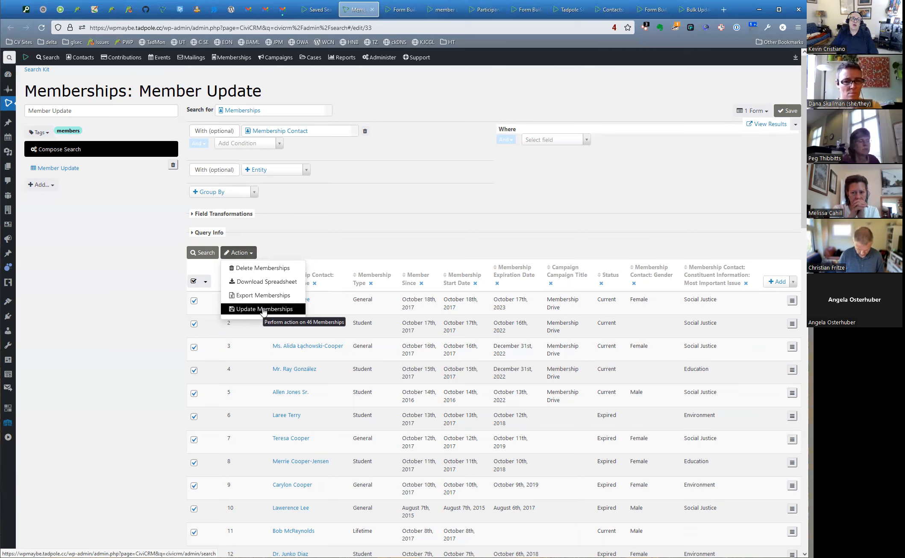
left_click(328, 258)
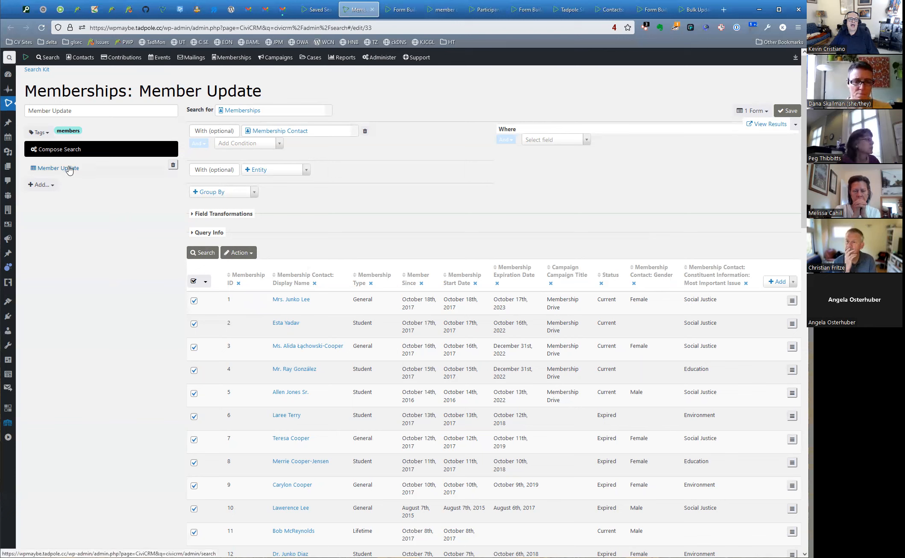
Check the display types that can be added, open the existing Member Update table display and preview its results
left_click(48, 191)
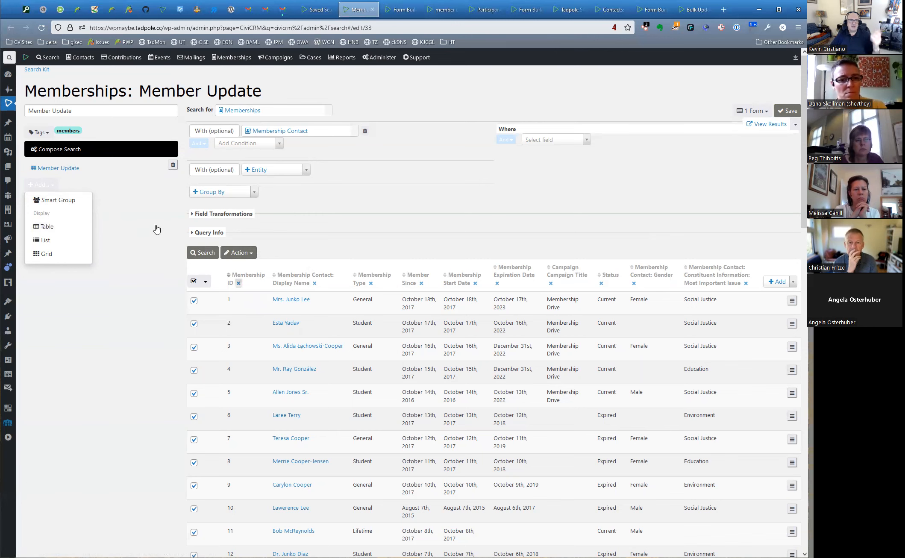
left_click(79, 169)
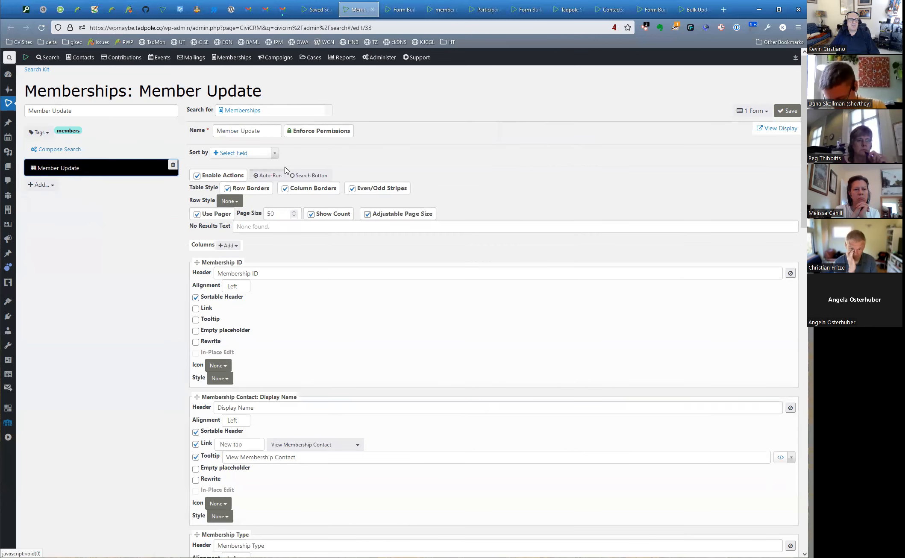
scroll(161, 279, "down", 15)
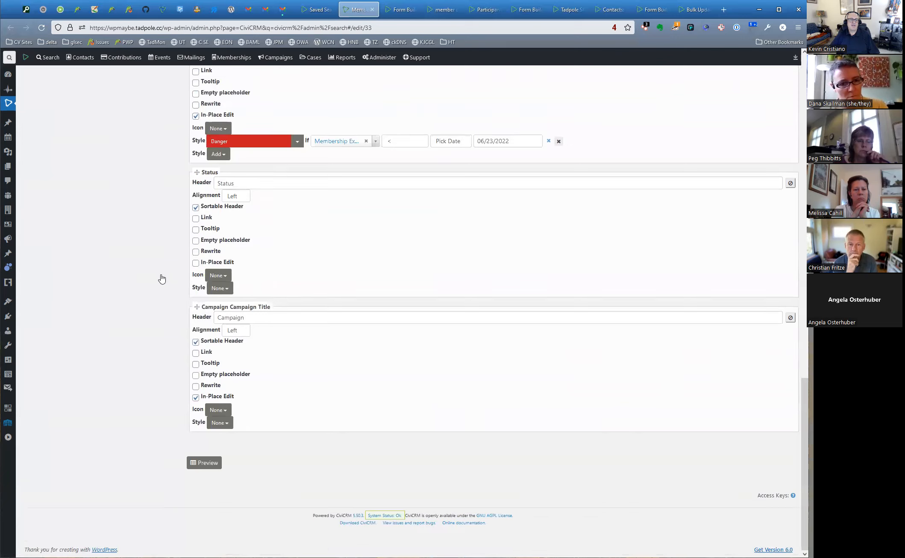
left_click(206, 463)
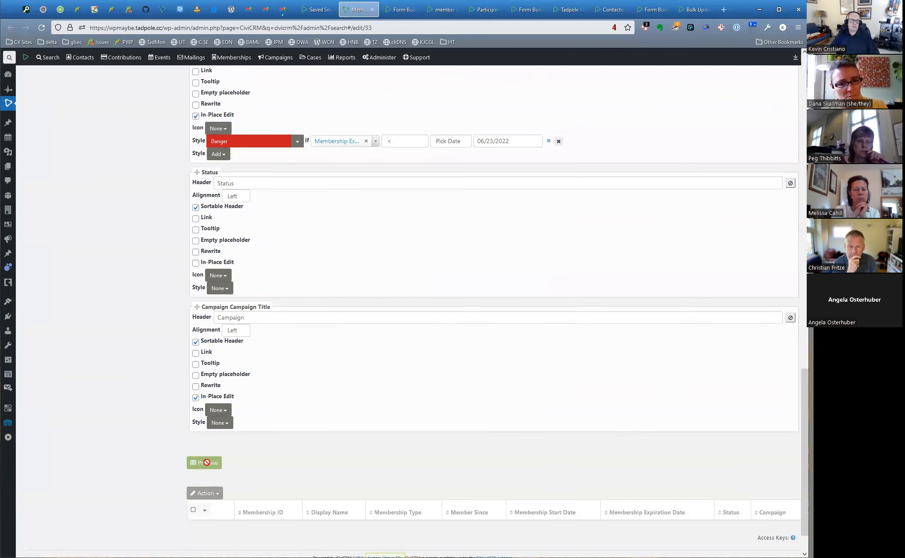
scroll(153, 460, "down", 3)
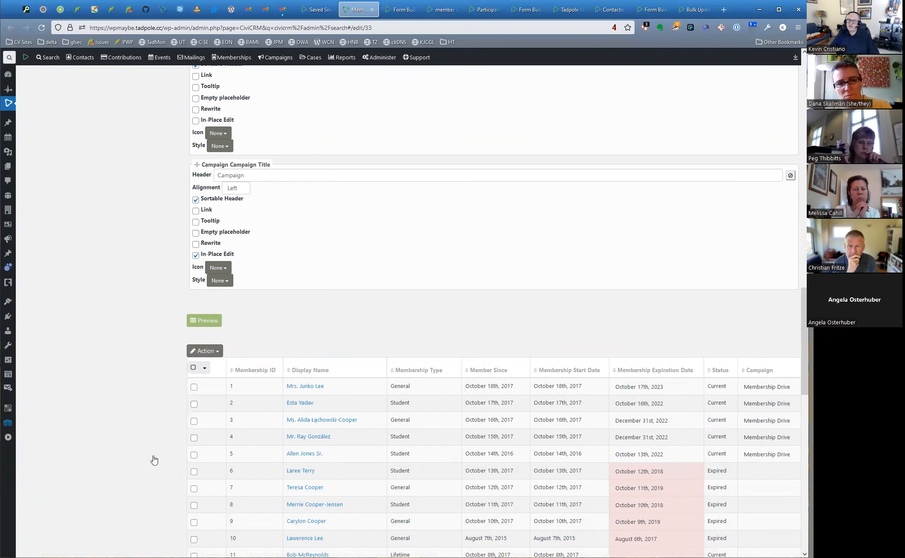
Check which columns can be added to the Member Update display and review the header settings of its existing columns
scroll(143, 436, "up", 15)
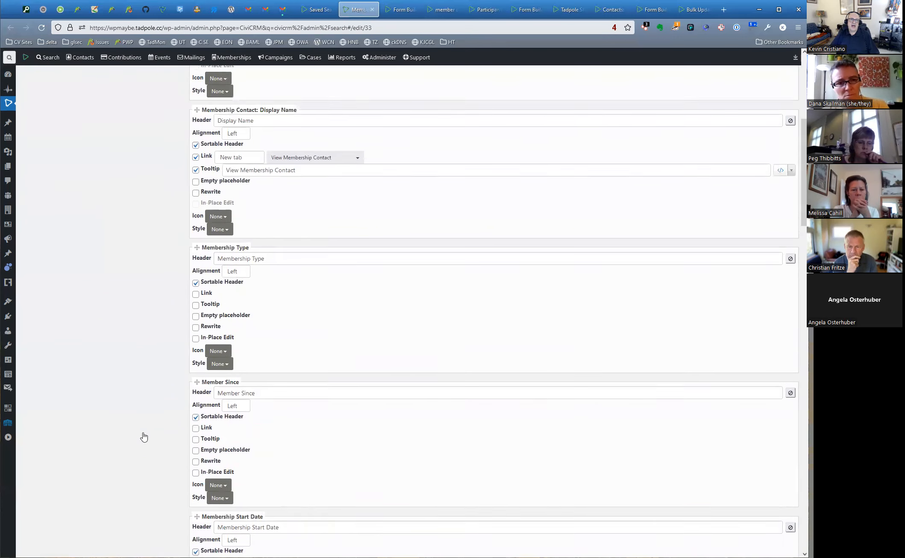
scroll(144, 436, "up", 6)
left_click(227, 245)
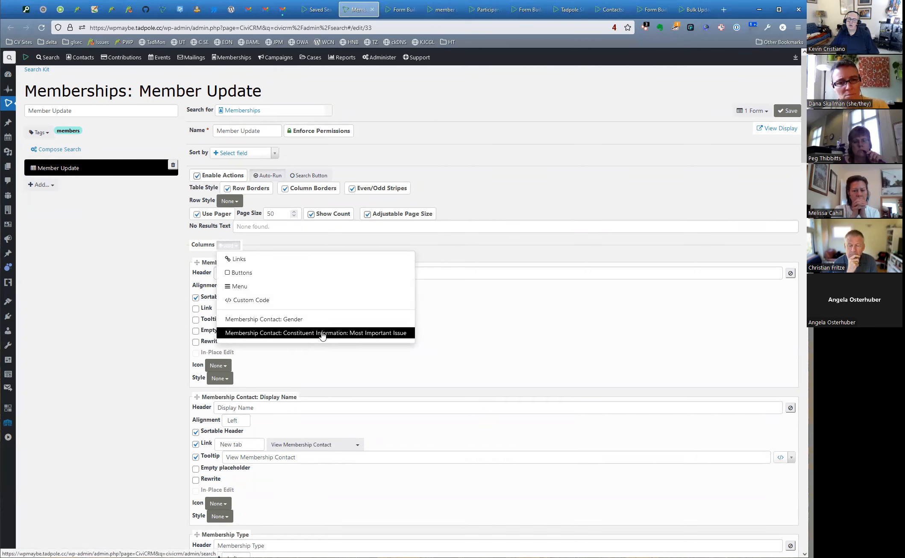
left_click(139, 301)
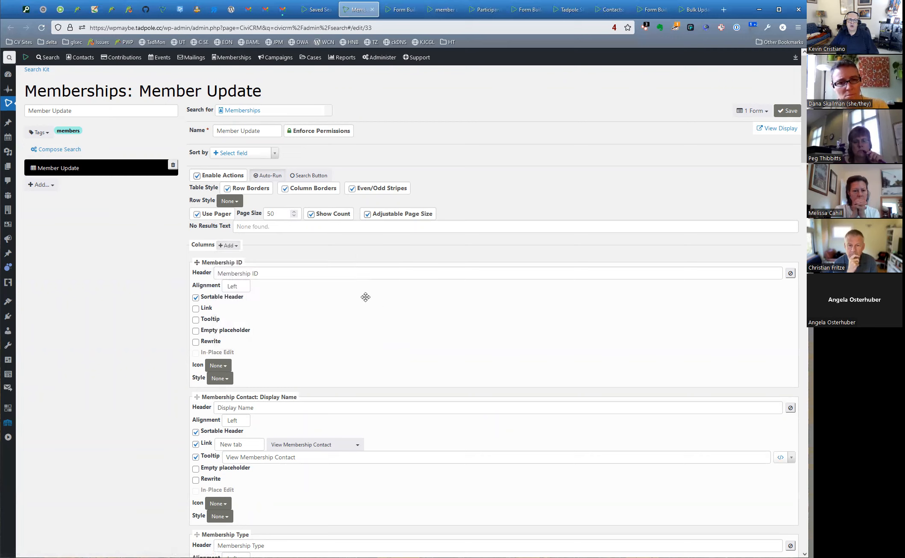
left_click(289, 271)
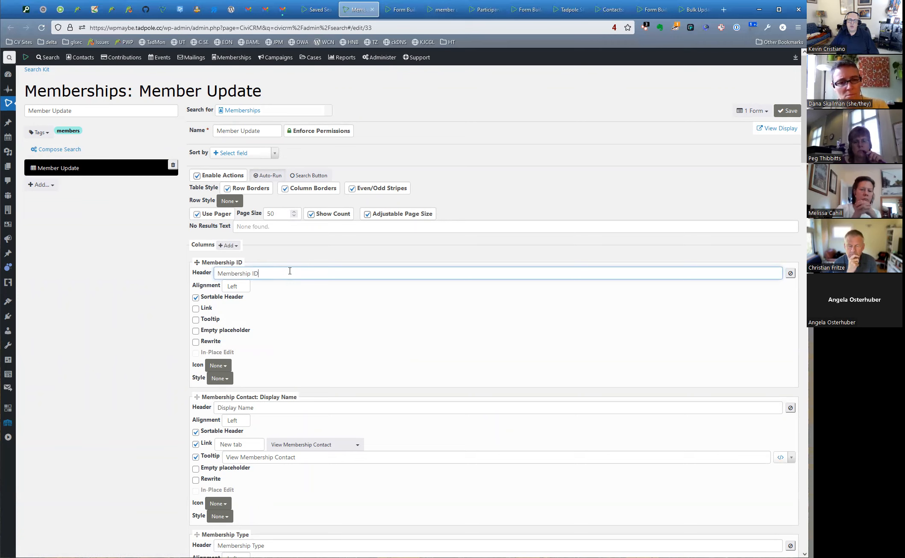
scroll(301, 337, "down", 3)
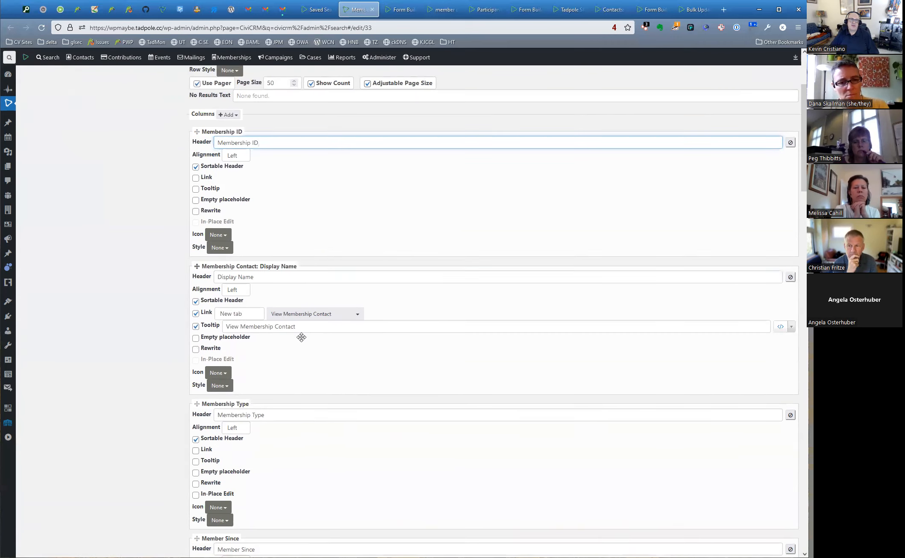
Rename the header of the Membership Contact: Display Name column to "Full Name" and refresh the results preview
triple_click(257, 277)
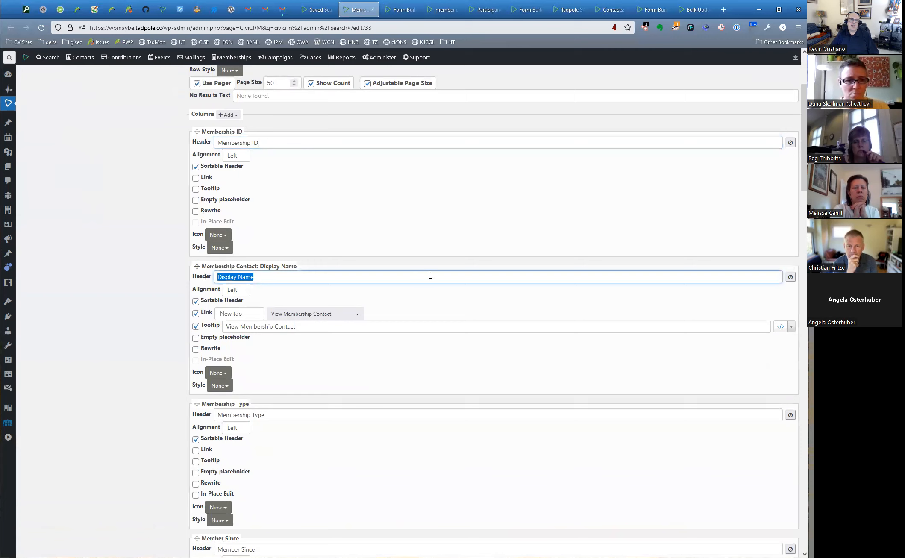
type("Full Nm")
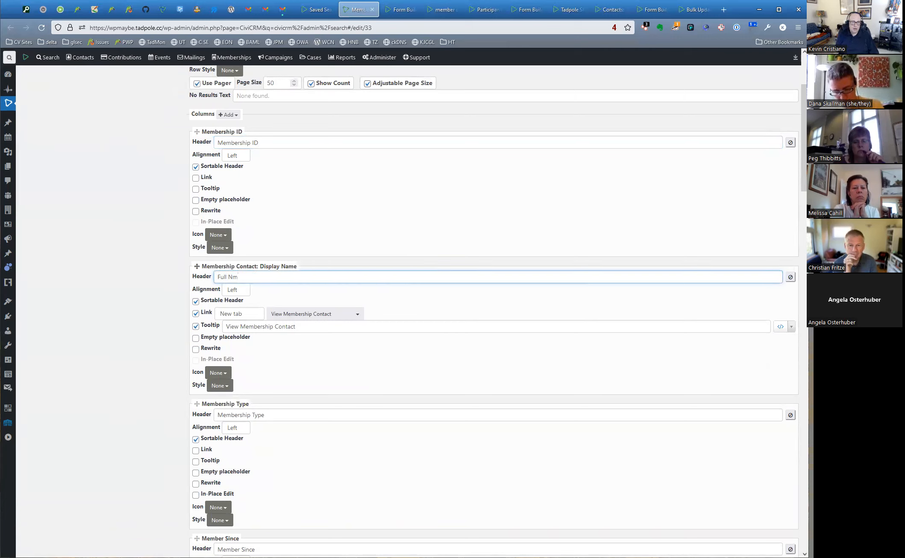
key("BackSpace")
type("ame")
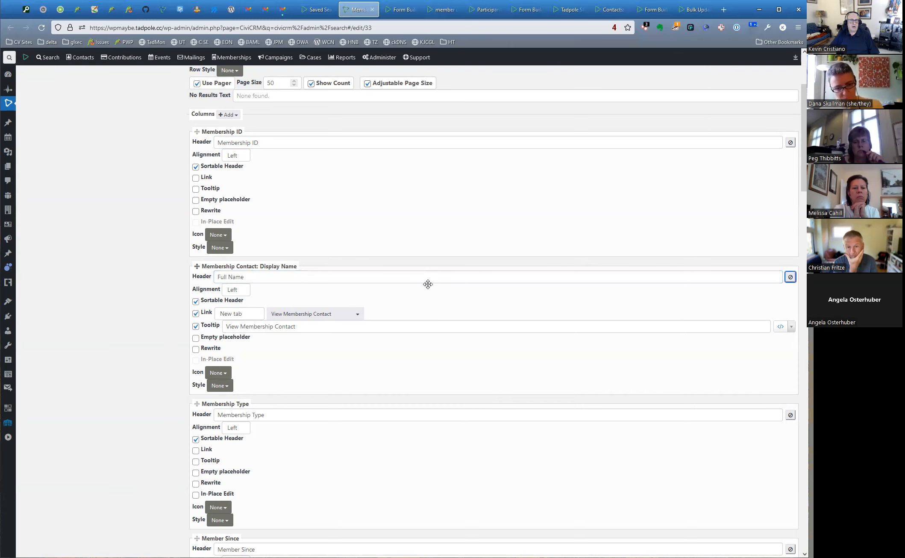
scroll(428, 283, "down", 20)
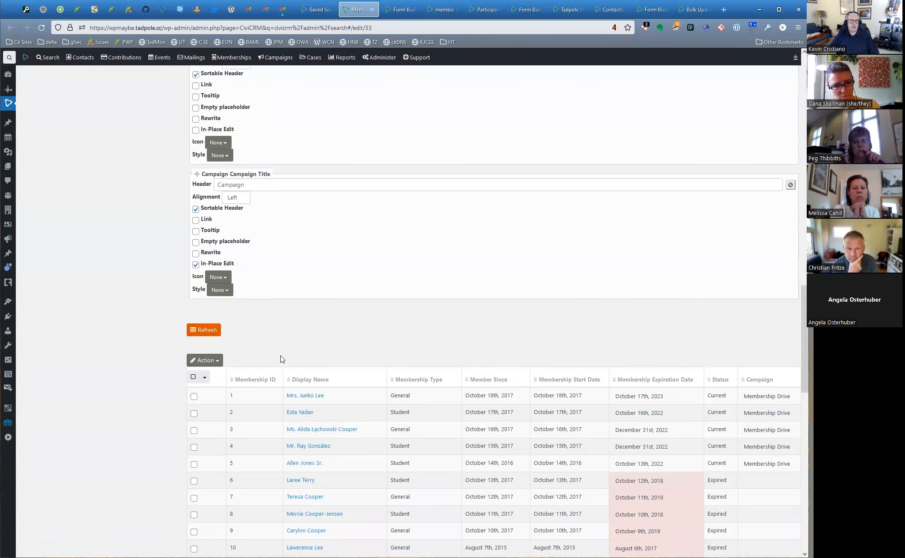
left_click(207, 331)
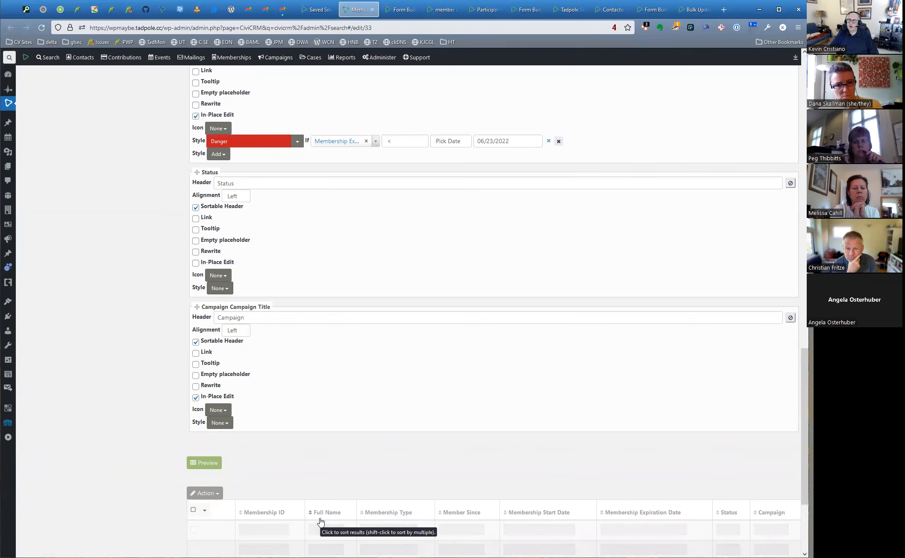
Examine the display's column settings: the name link and tooltip, the expiration date's in-place editing and Danger style condition, and the previewed rows
scroll(320, 509, "up", 20)
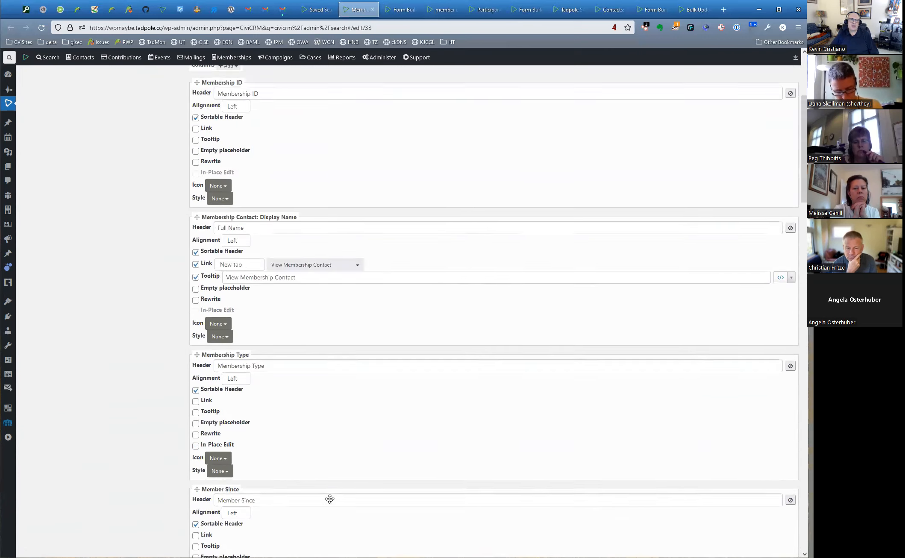
scroll(299, 297, "down", 2)
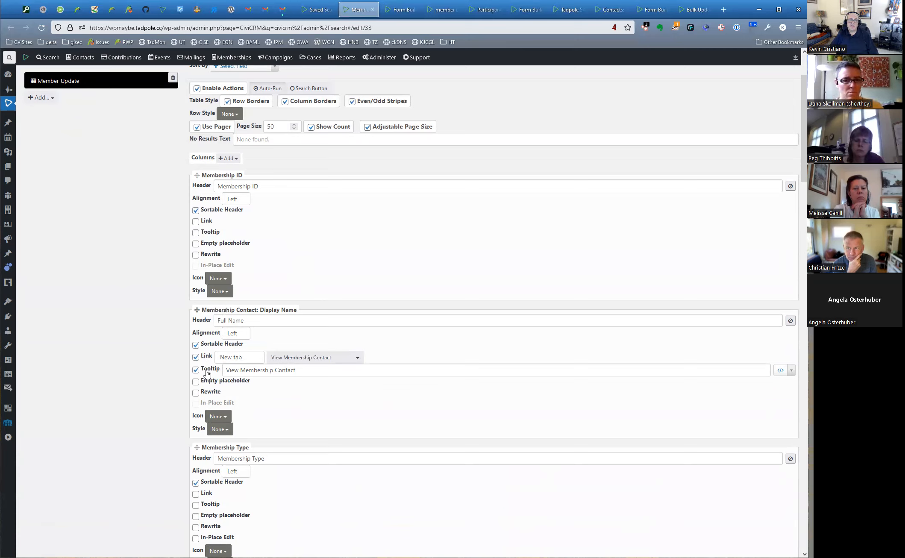
scroll(344, 388, "down", 5)
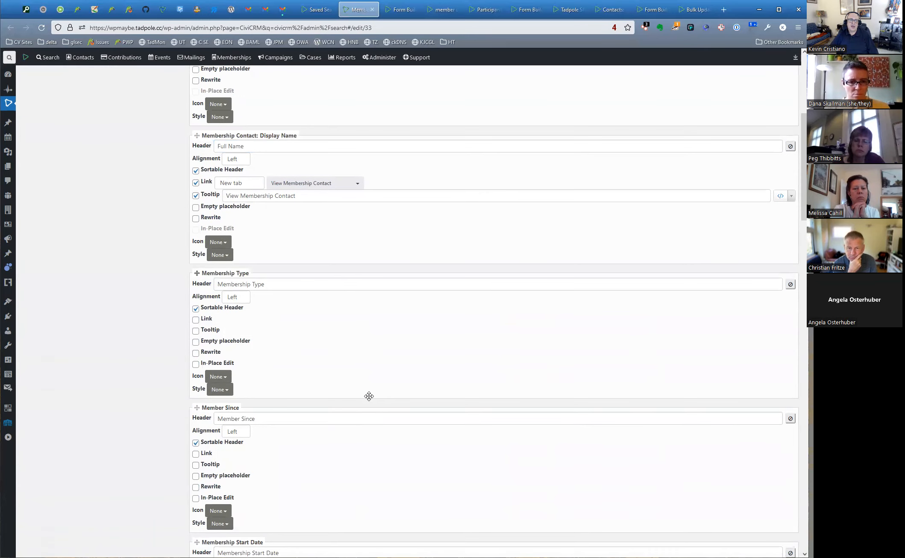
scroll(368, 396, "down", 9)
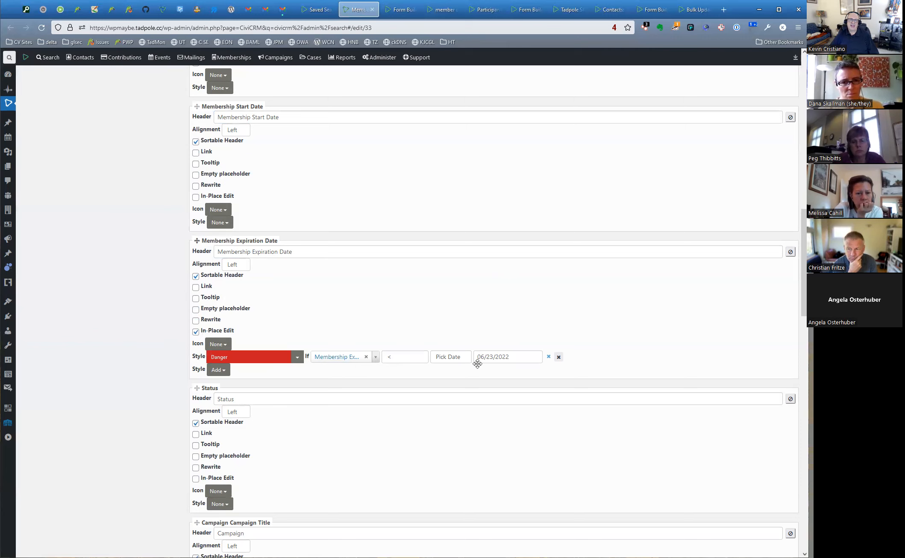
scroll(503, 361, "down", 10)
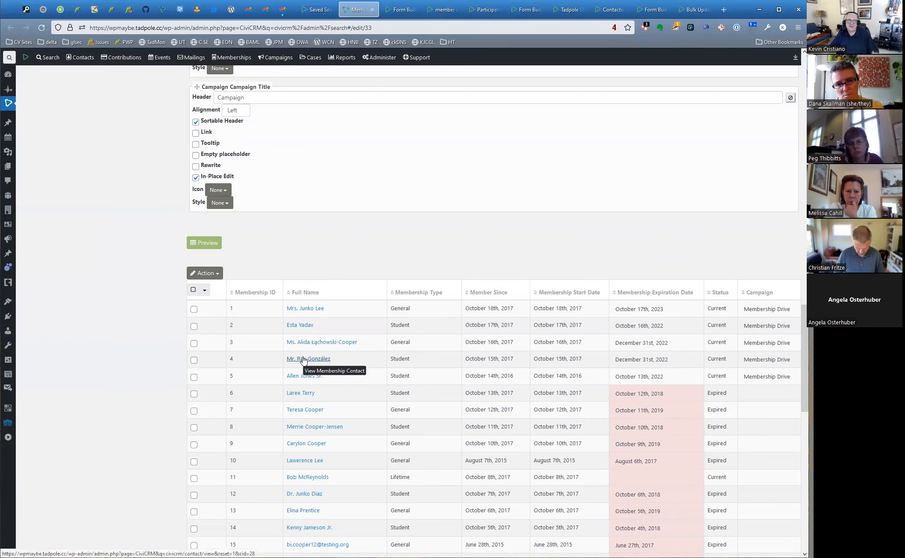
scroll(303, 360, "up", 3)
scroll(304, 360, "up", 7)
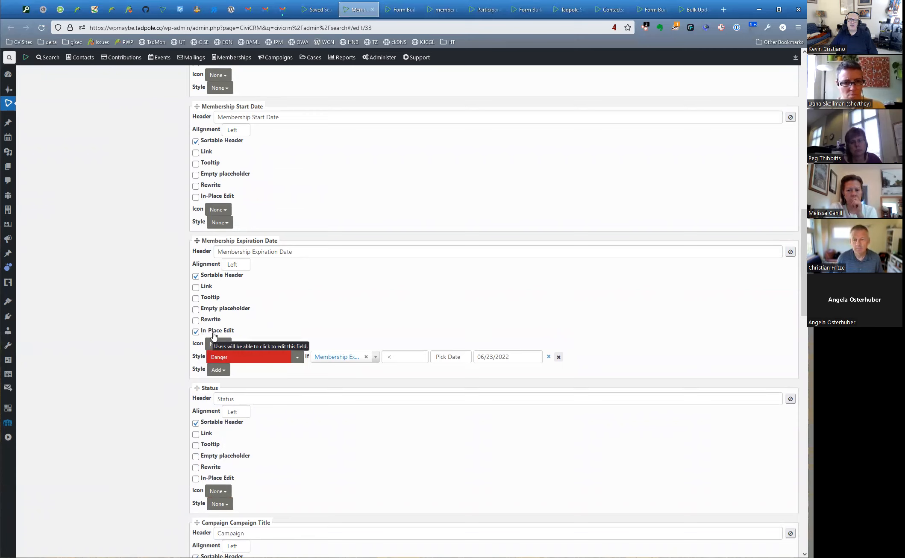
scroll(433, 308, "down", 1)
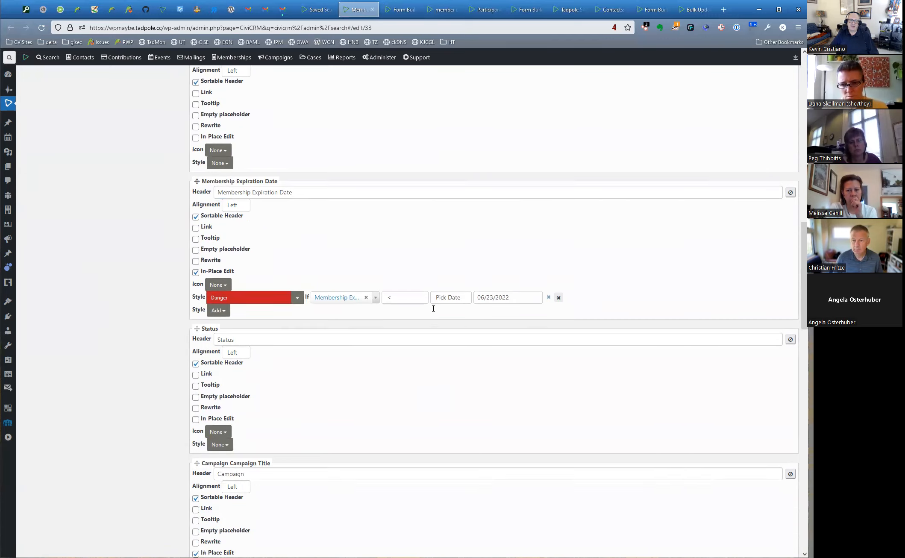
Set the first expired membership's expiration date to 10/12/2022 directly in the preview table and save the change
scroll(433, 309, "down", 8)
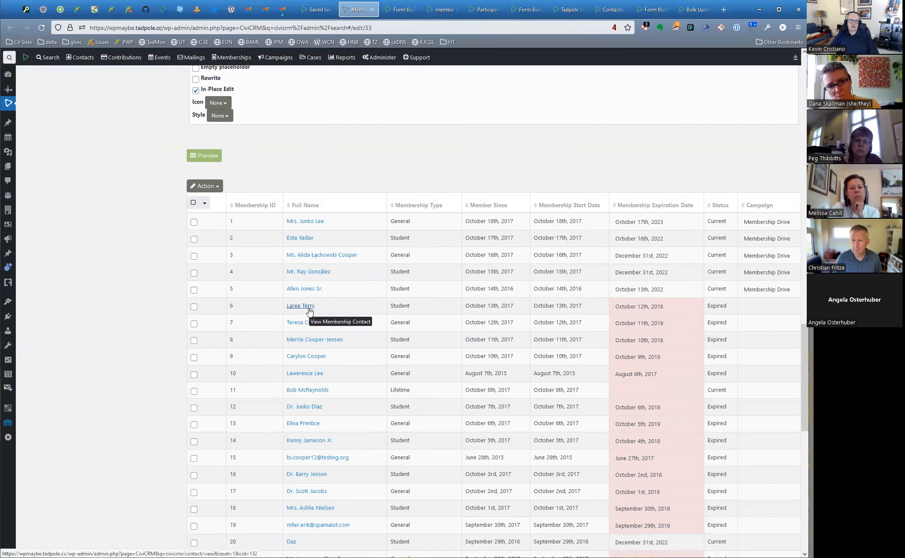
left_click(649, 307)
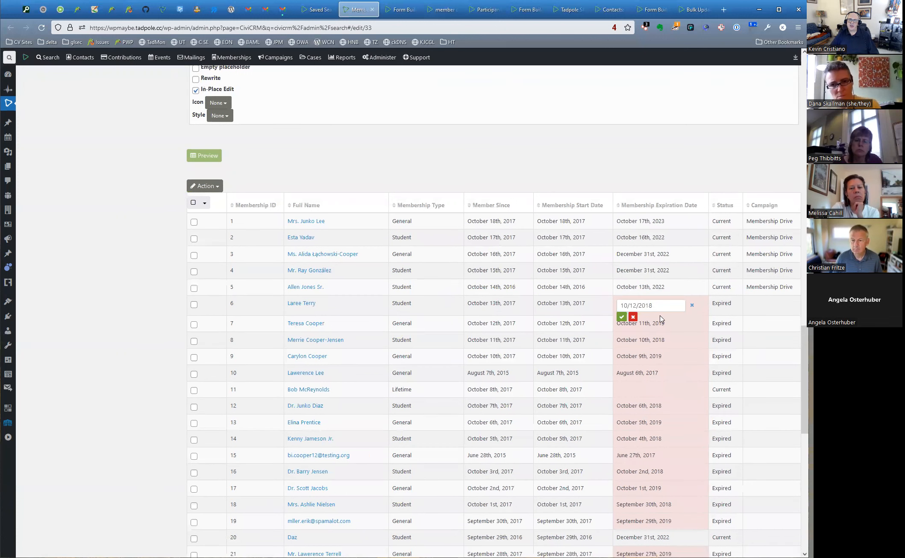
left_click(674, 303)
key("BackSpace")
key("BackSpace")
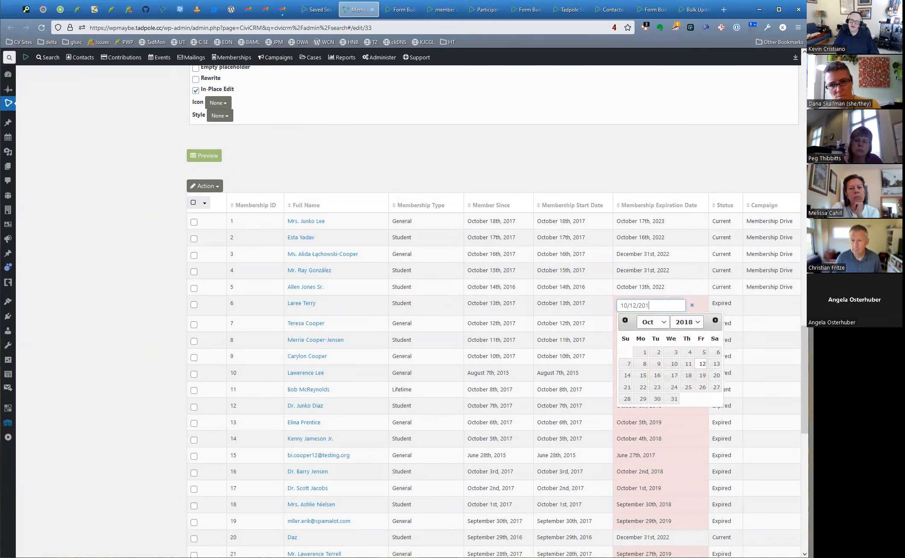
type("22")
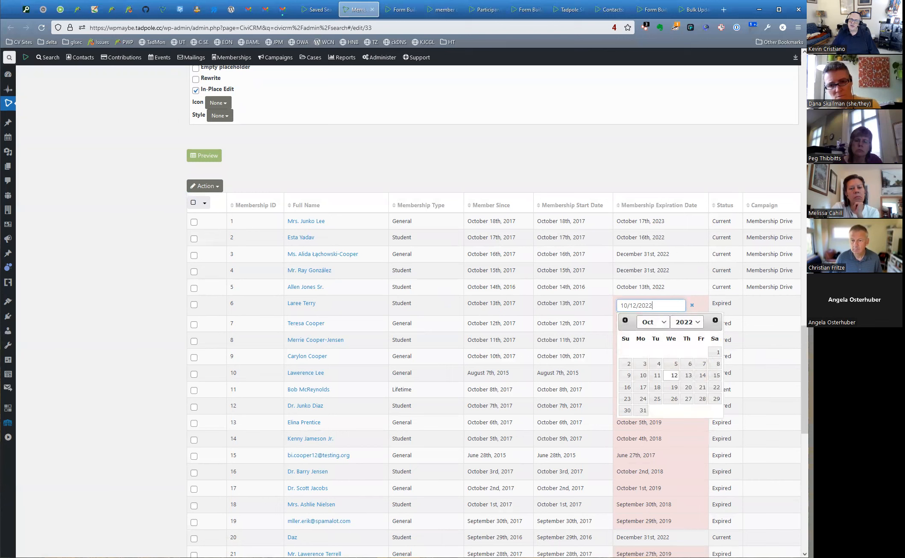
left_click(741, 260)
left_click(621, 318)
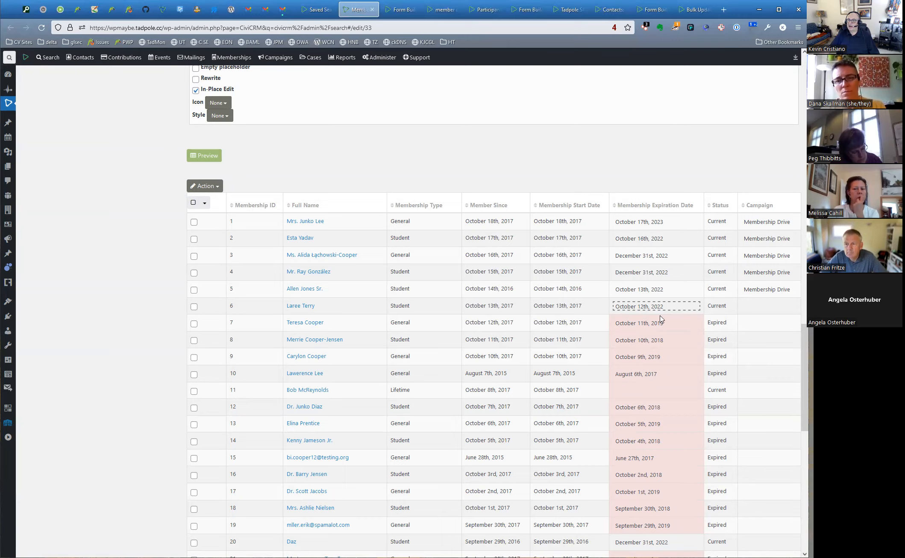
Check the form options for the Member Update search and open its existing member update form in Form Builder
scroll(653, 322, "up", 7)
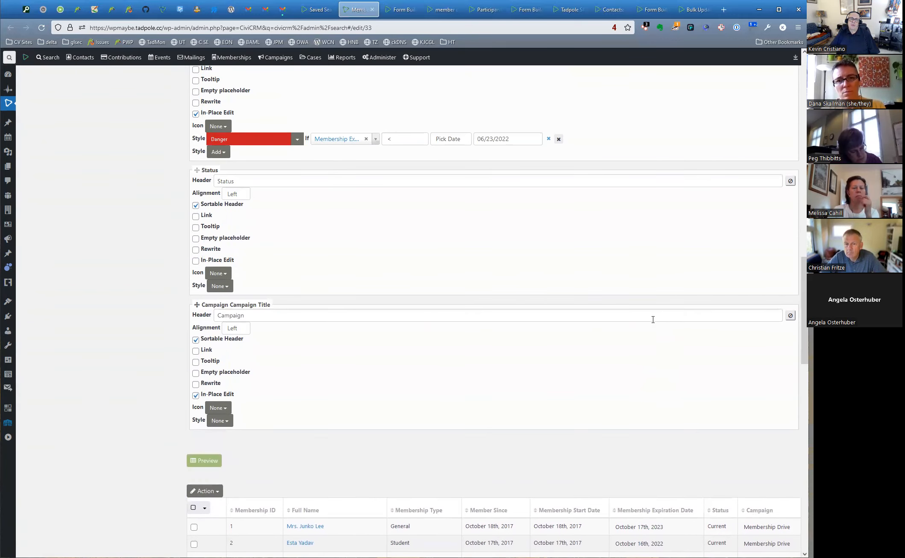
scroll(653, 323, "up", 5)
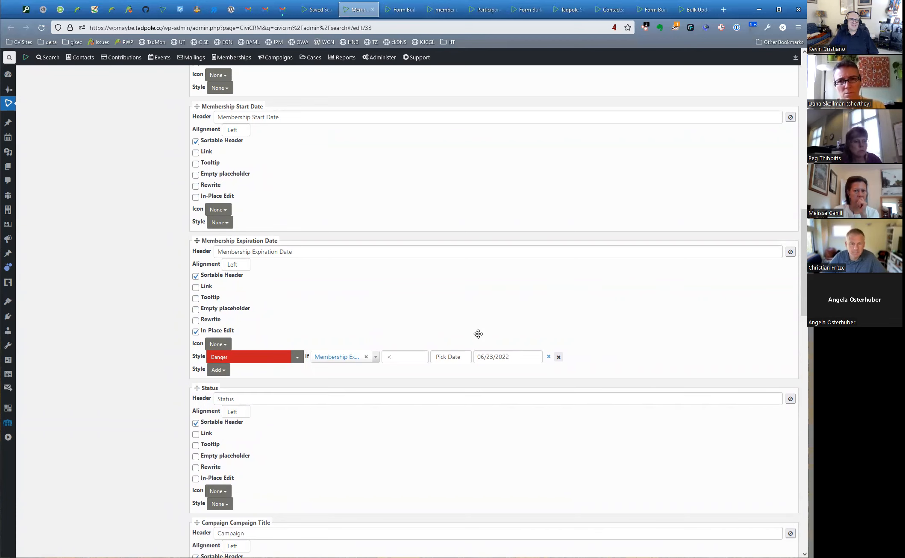
scroll(478, 333, "up", 13)
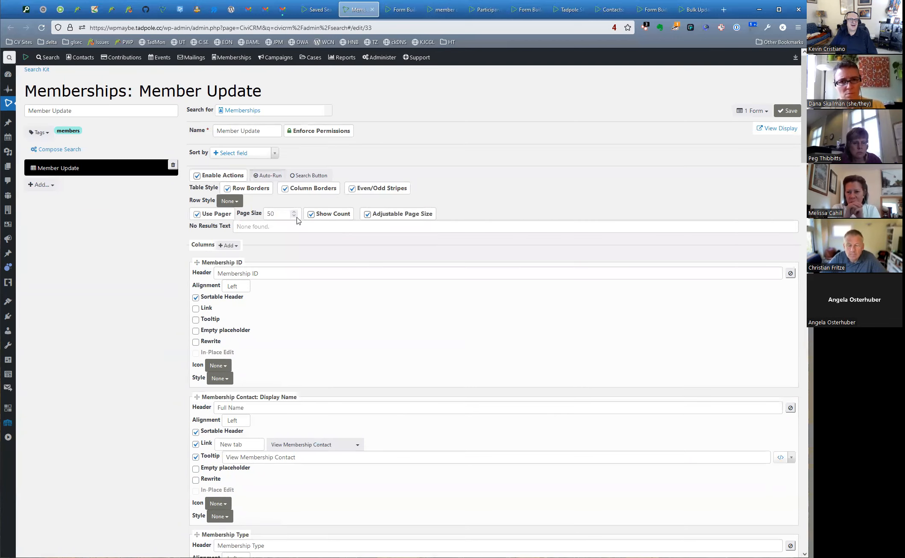
left_click(399, 10)
left_click(370, 12)
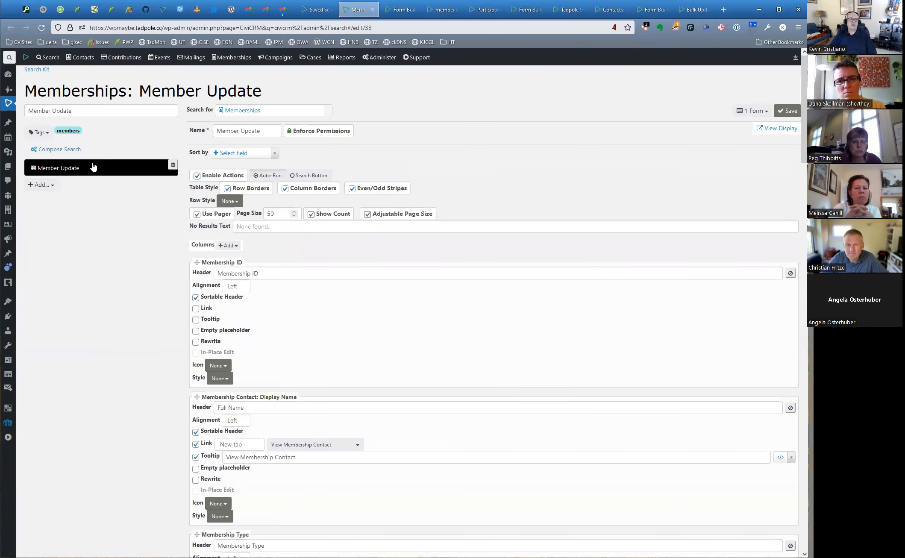
left_click(755, 112)
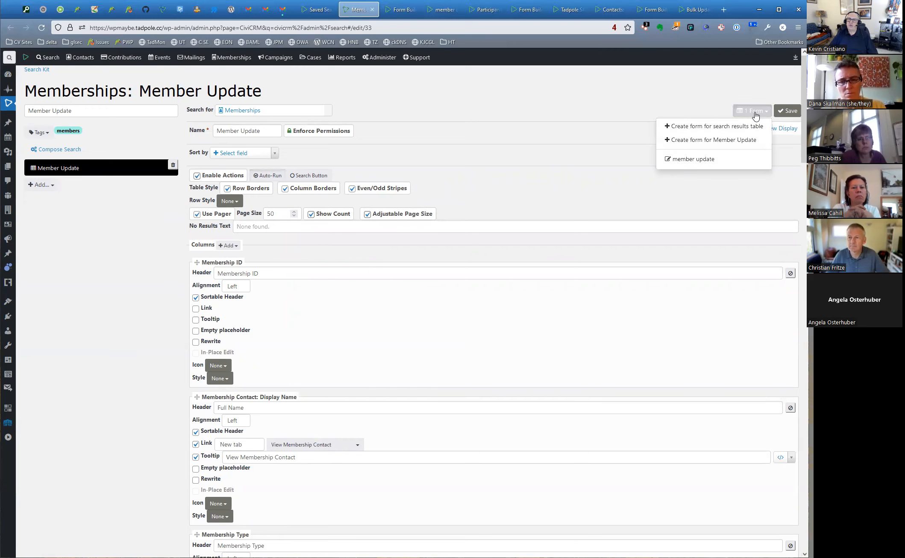
middle_click(693, 159)
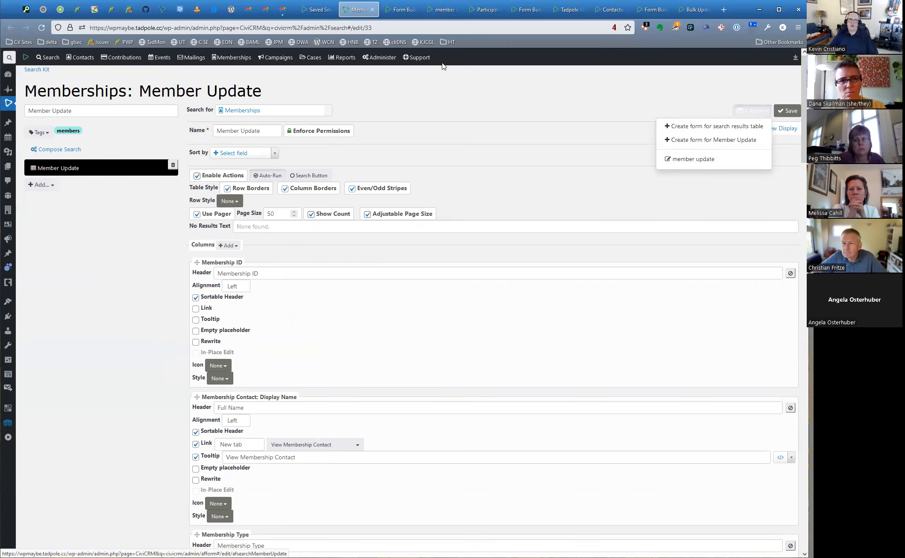
left_click(397, 9)
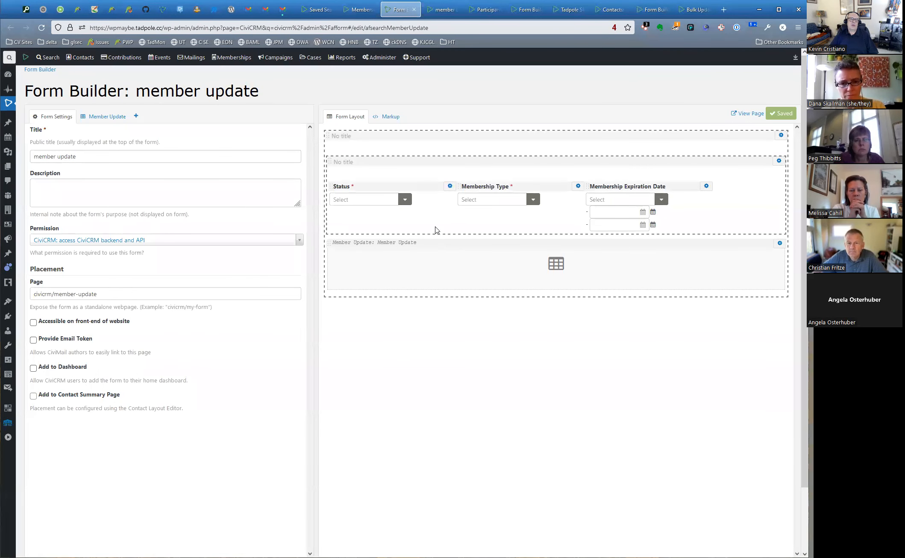
Review the form's title, description, permission and page path settings, looking up permissions matching "member" without changing the selection
left_click(103, 157)
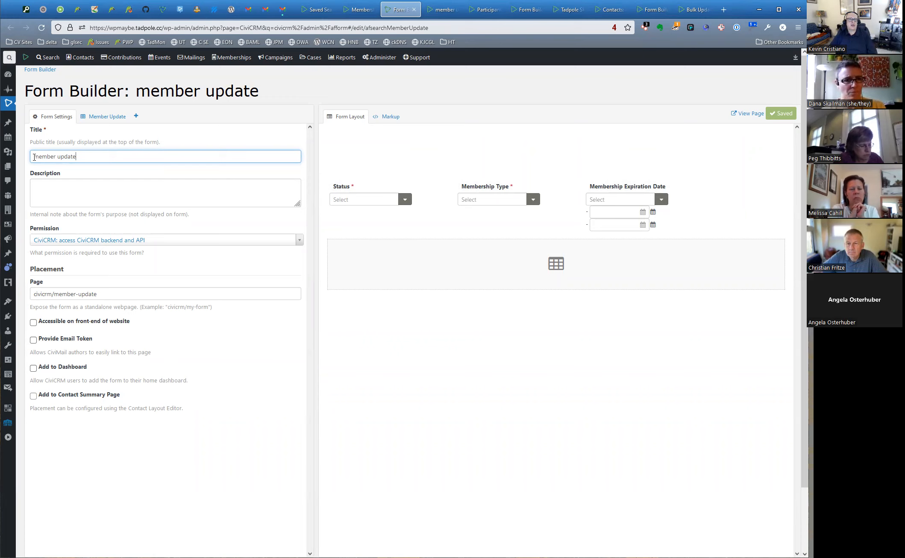
left_click(131, 191)
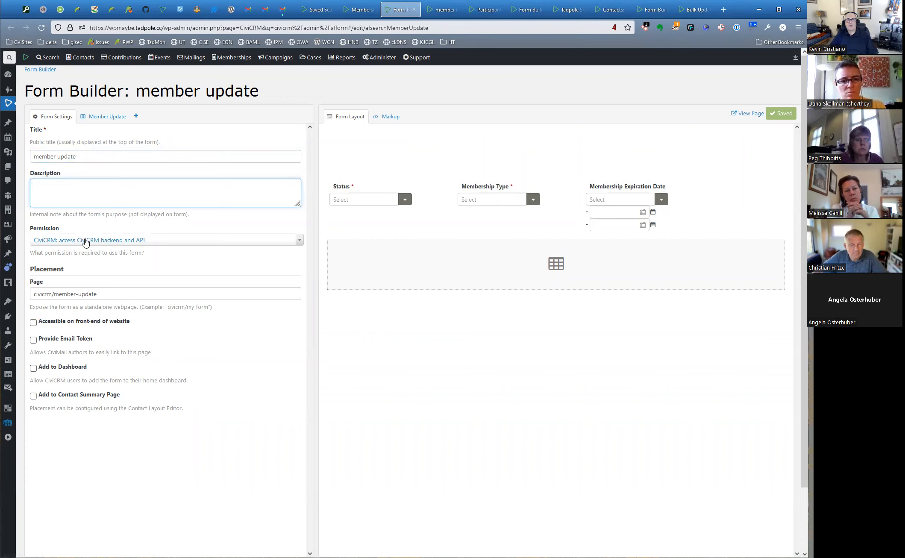
left_click(166, 244)
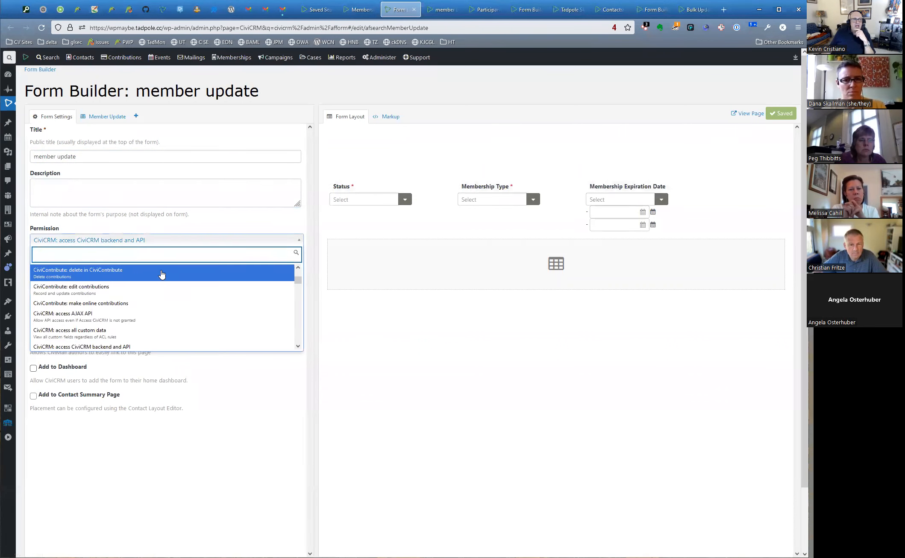
scroll(163, 279, "down", 5)
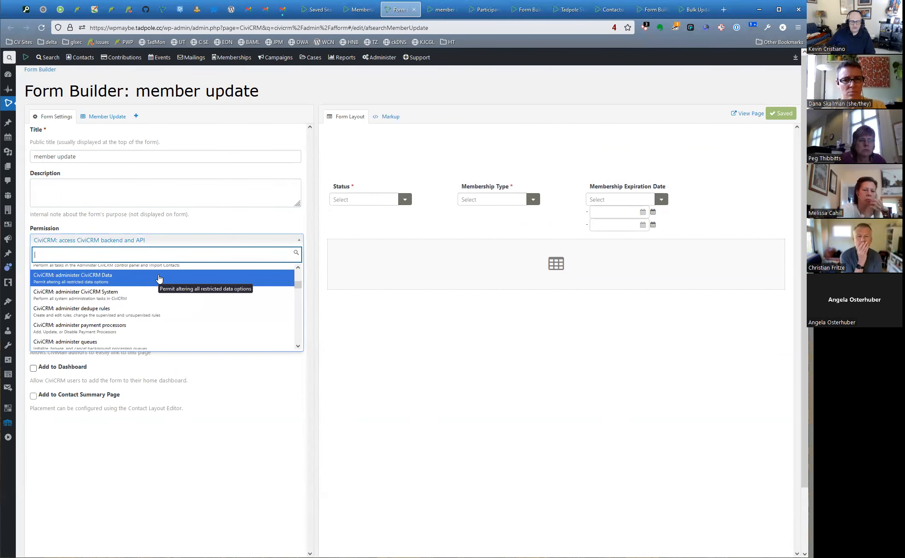
type("me")
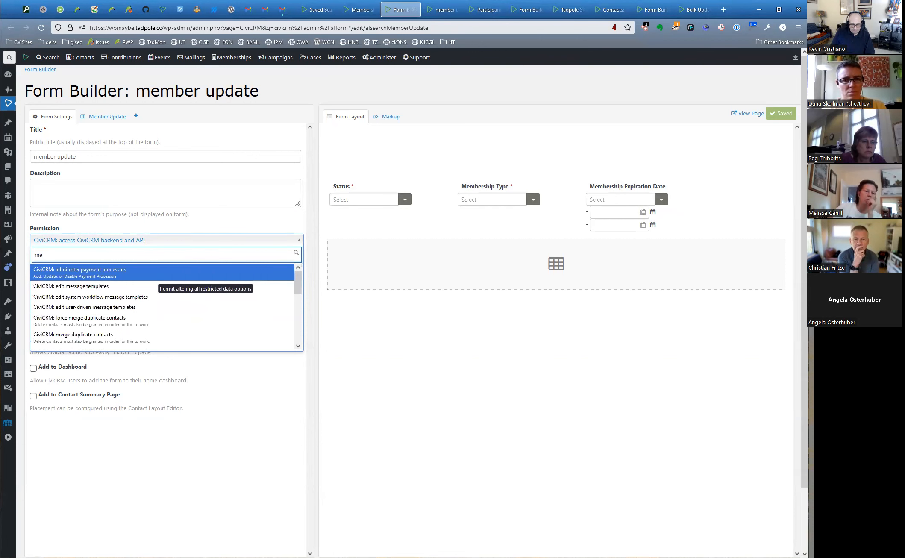
type("mber")
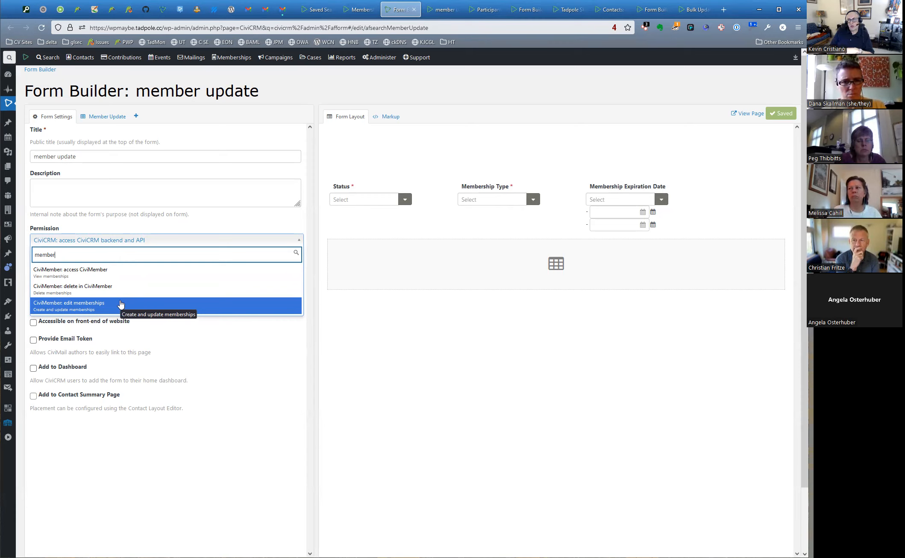
left_click(372, 374)
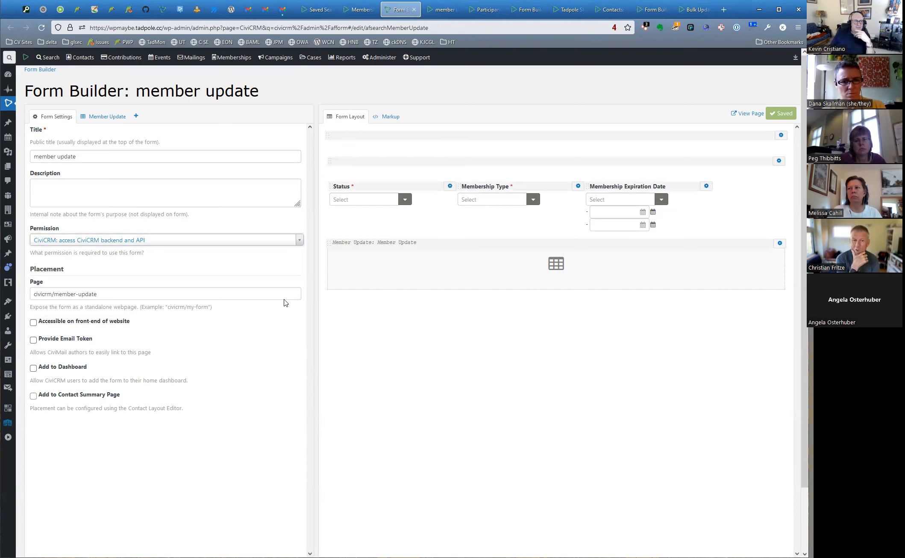
left_click(135, 294)
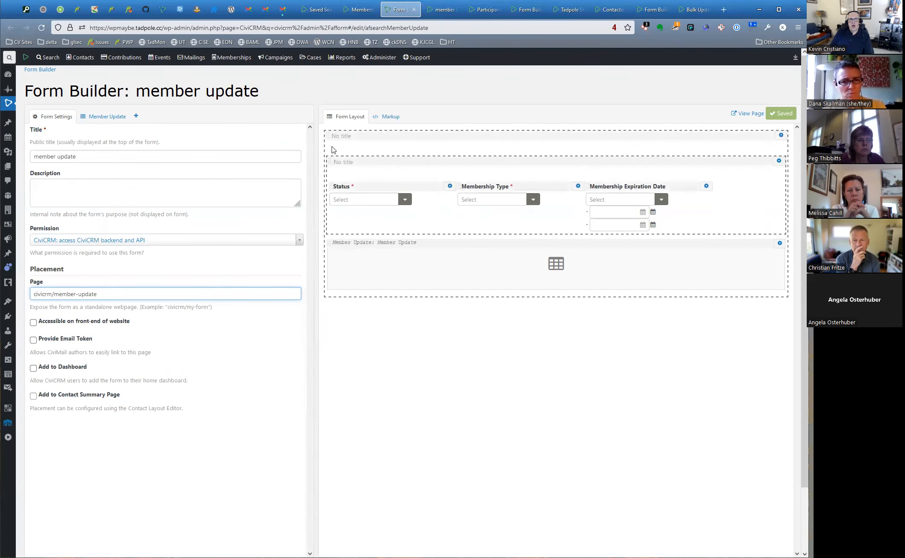
Add the Member Since field to the form's filters below Status and save the form
left_click(107, 116)
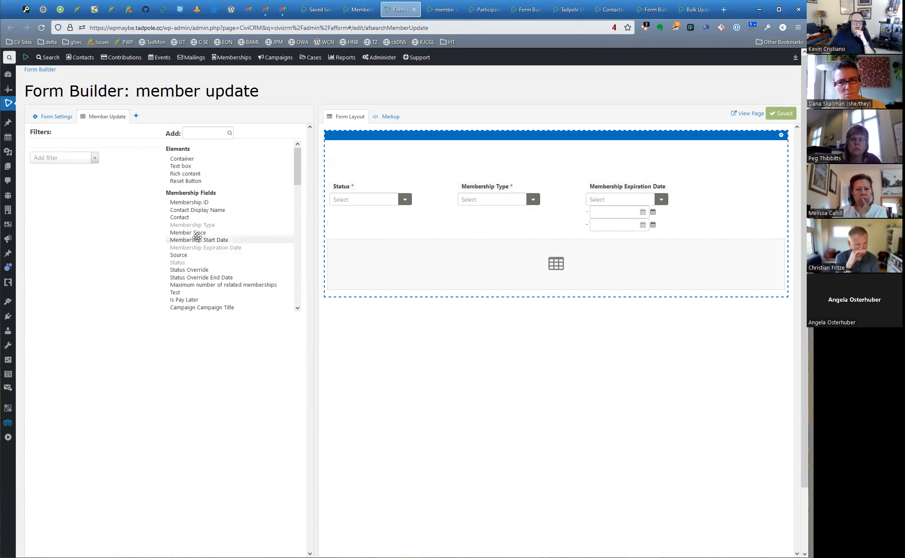
left_click_drag(194, 234, 380, 233)
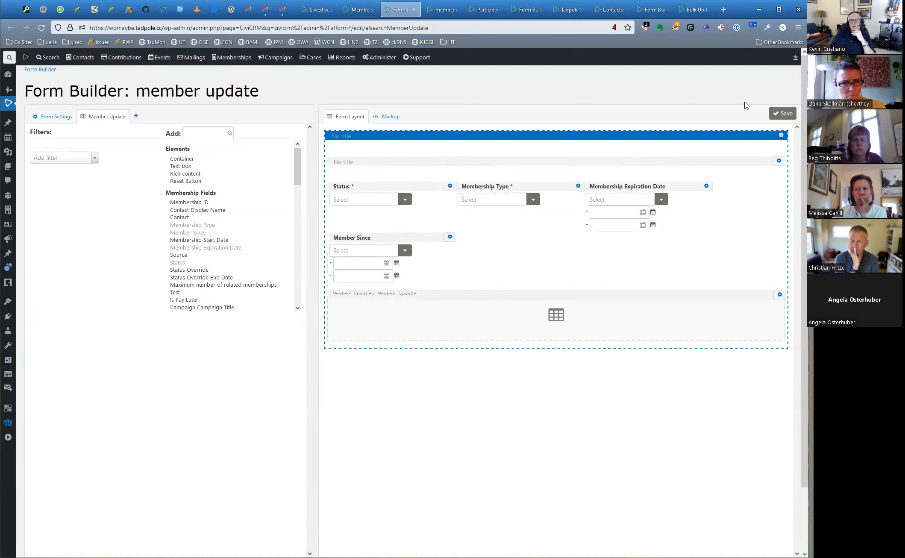
left_click(781, 114)
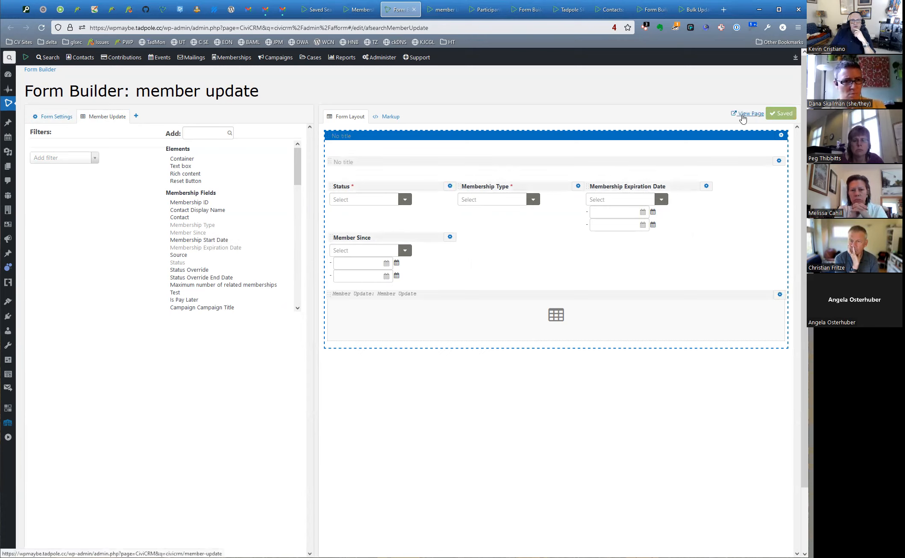
Check the form's markup and layout views, and open the saved member update page to look through its membership list
left_click(392, 118)
left_click(350, 119)
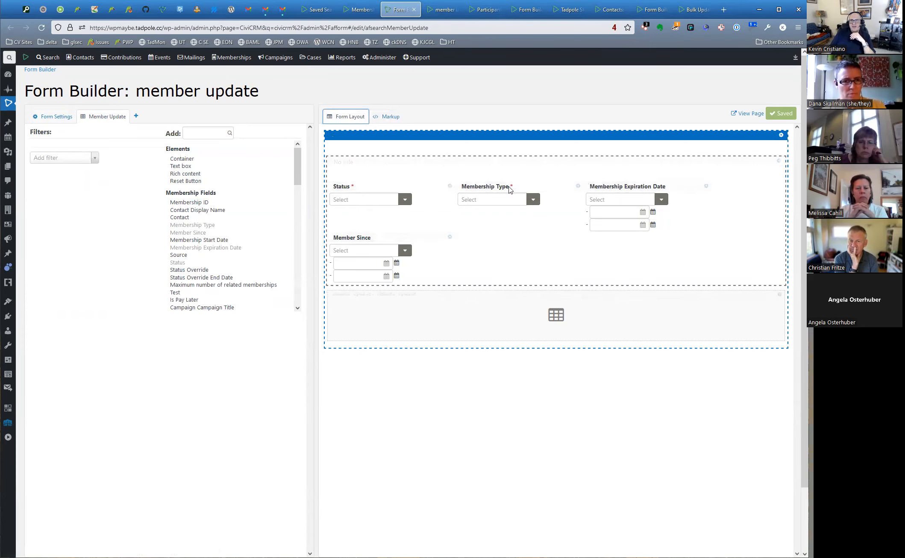
left_click(749, 113)
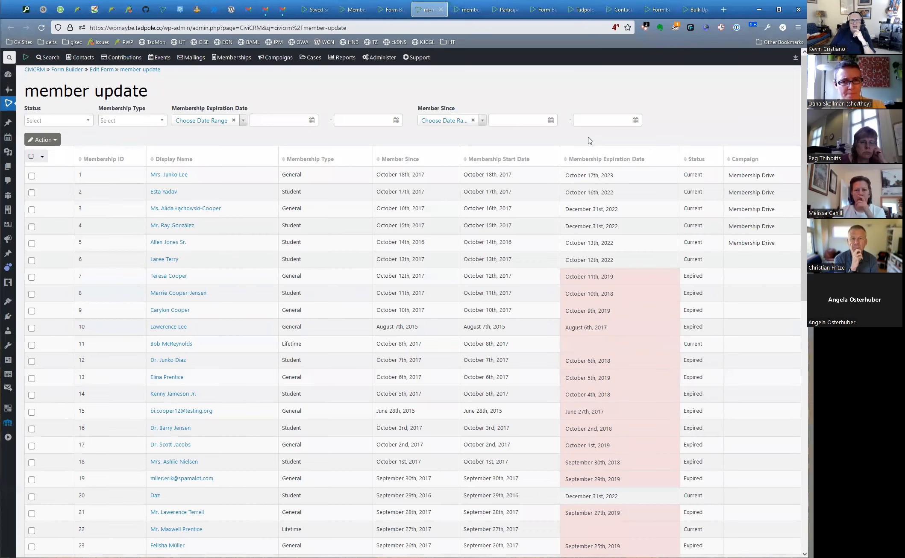
scroll(474, 263, "down", 1)
scroll(474, 263, "down", 10)
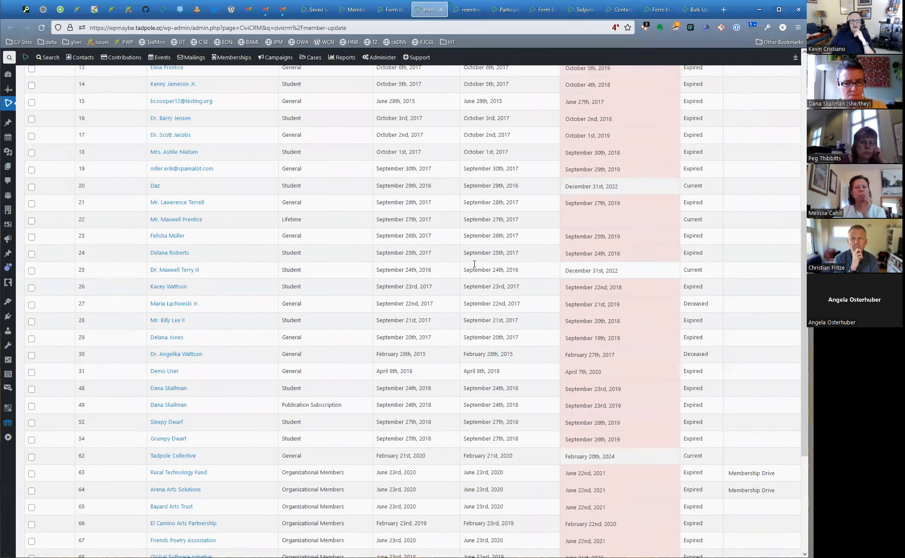
scroll(474, 264, "up", 10)
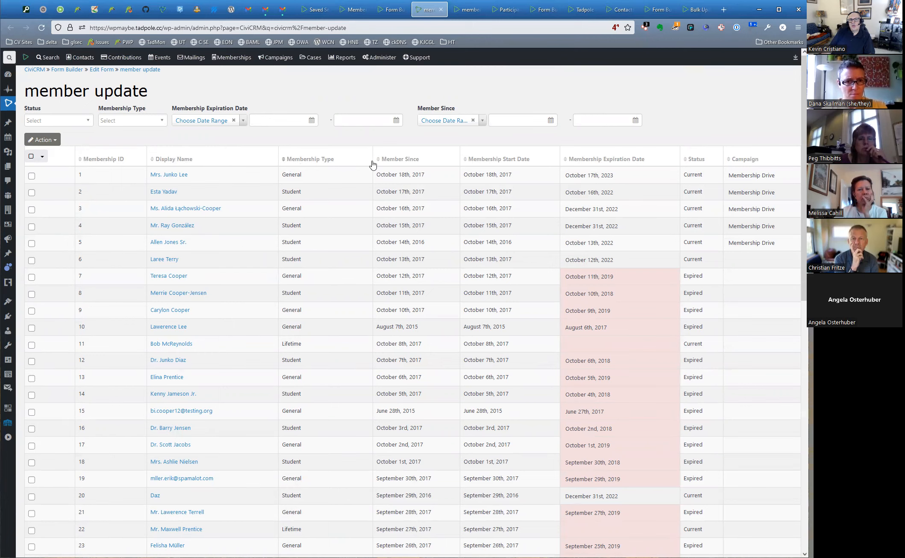
Sort the memberships by Membership Expiration Date, earliest first, and filter the list to the Expired status
left_click(566, 161)
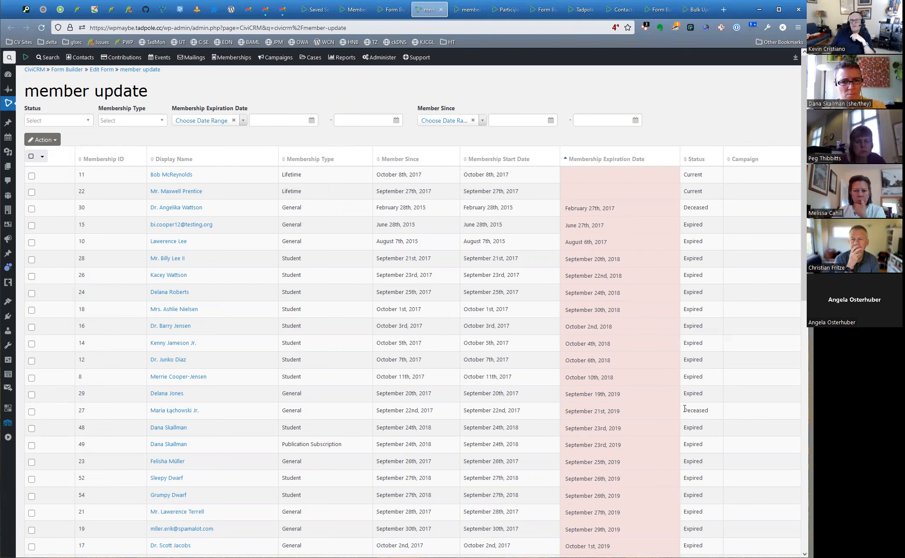
left_click_drag(684, 411, 716, 415)
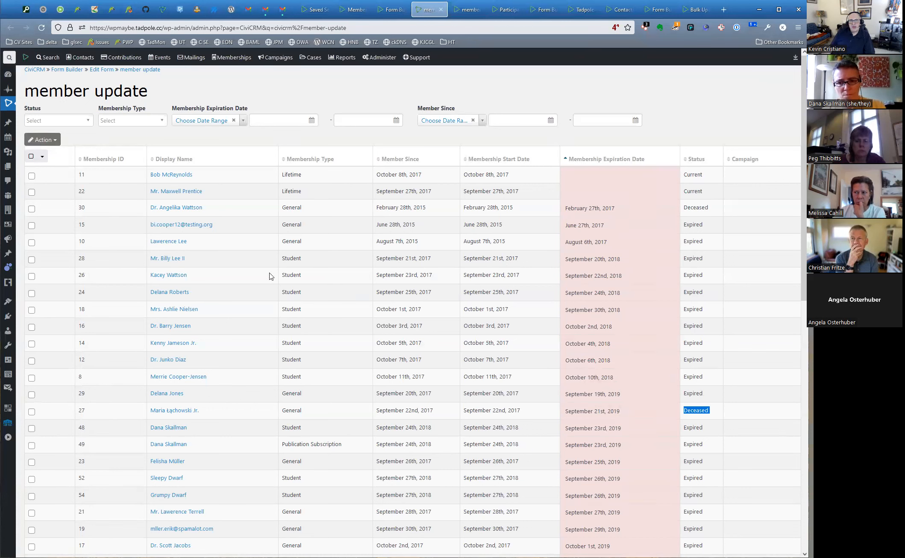
left_click(83, 121)
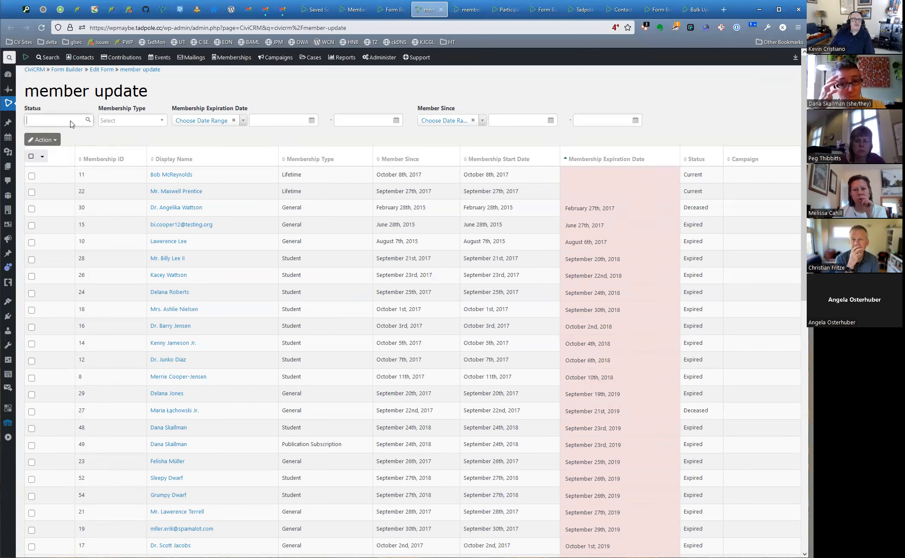
left_click(54, 162)
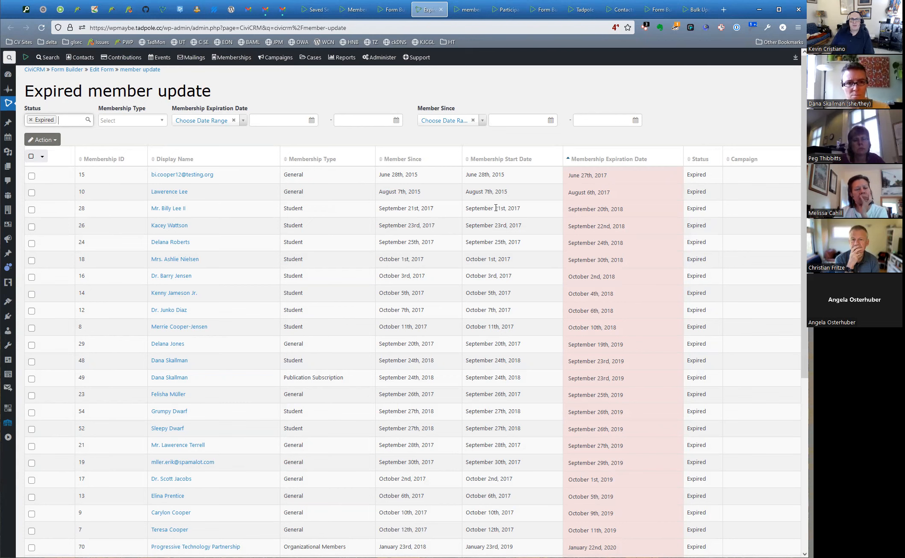
scroll(598, 191, "down", 5)
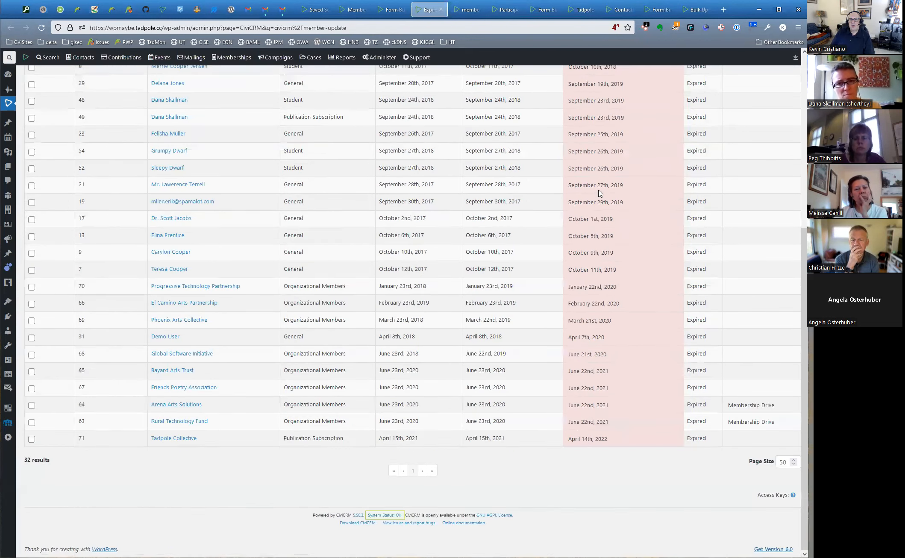
scroll(598, 193, "up", 5)
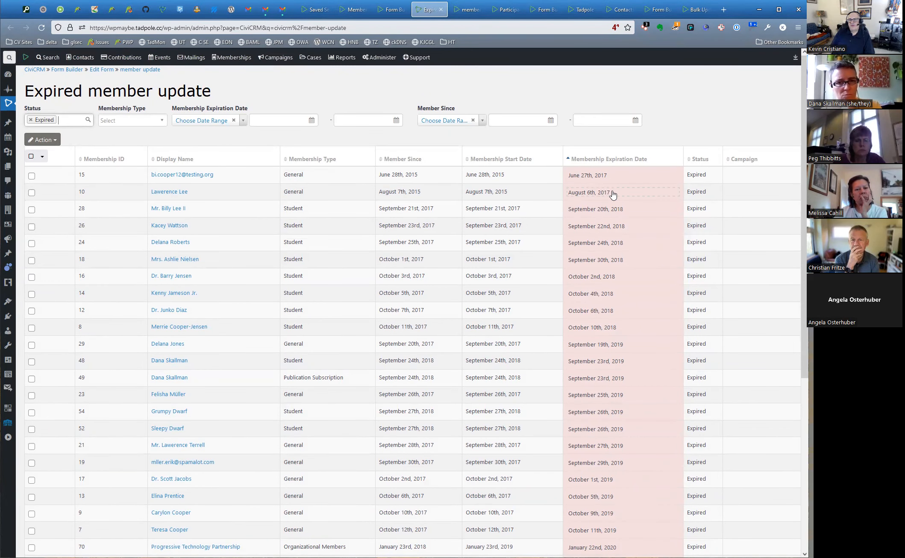
Set the second listed expired membership's expiration date to 08/06/2022 directly in the table and save the change
left_click(611, 192)
left_click(613, 192)
key("BackSpace")
key("BackSpace")
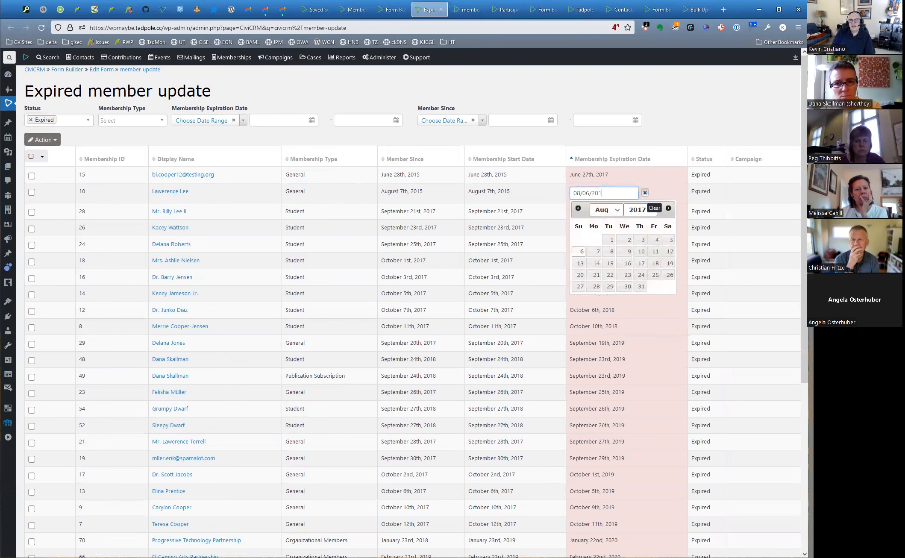
type("22")
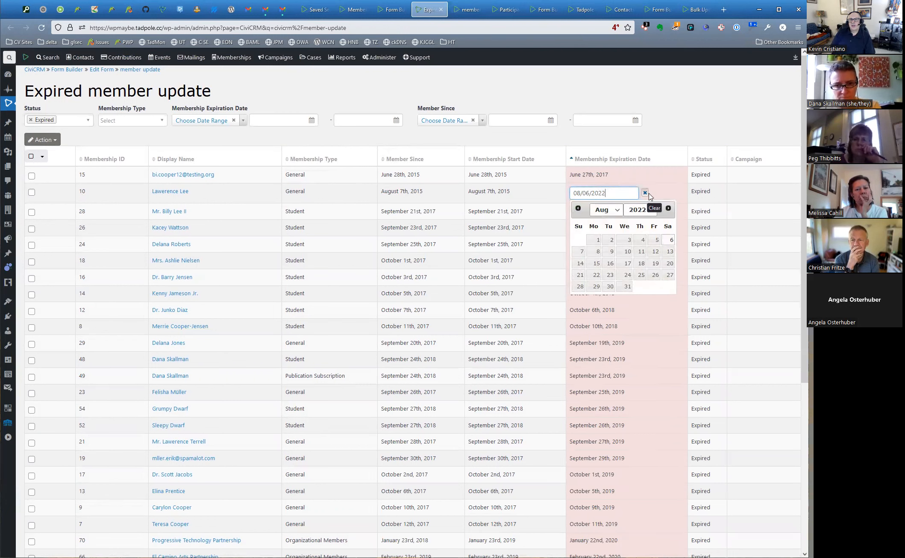
left_click(673, 195)
left_click(576, 204)
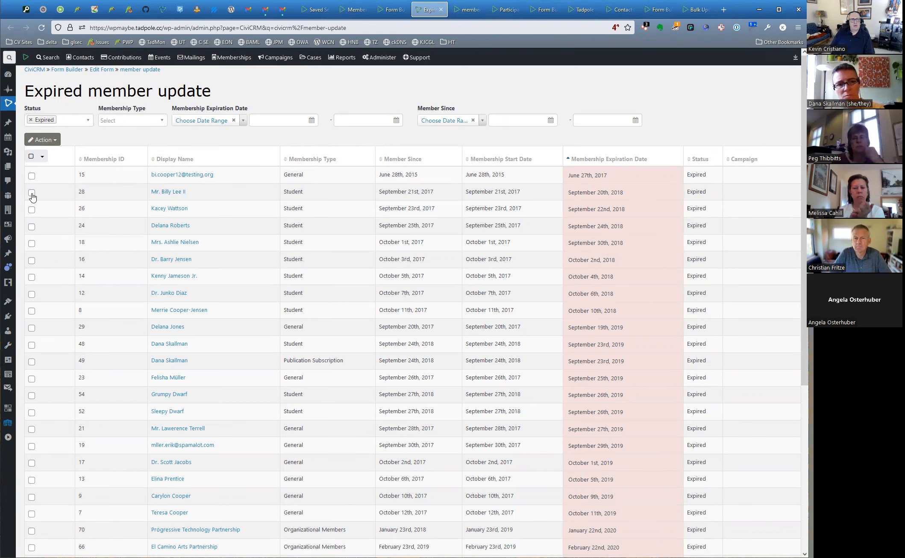
Replace the Expired status filter with Current
left_click(30, 120)
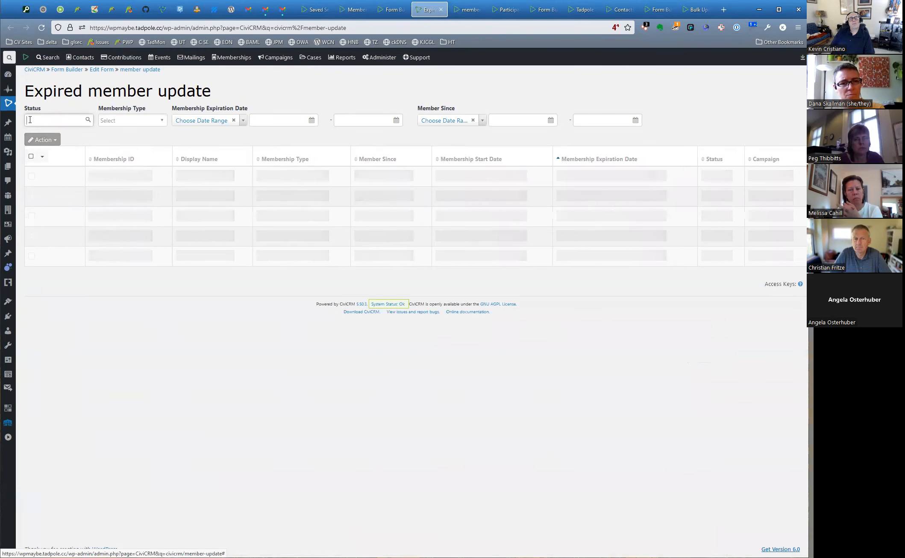
left_click(30, 121)
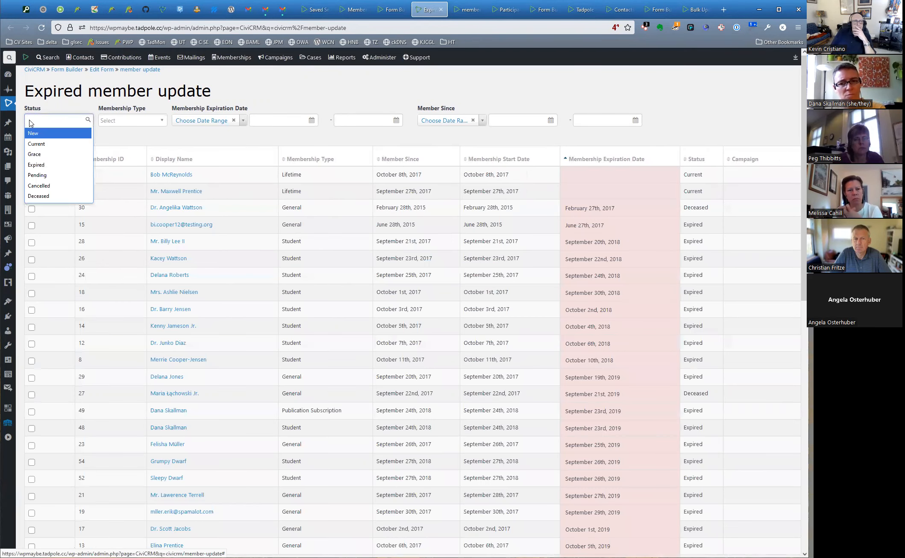
left_click(32, 141)
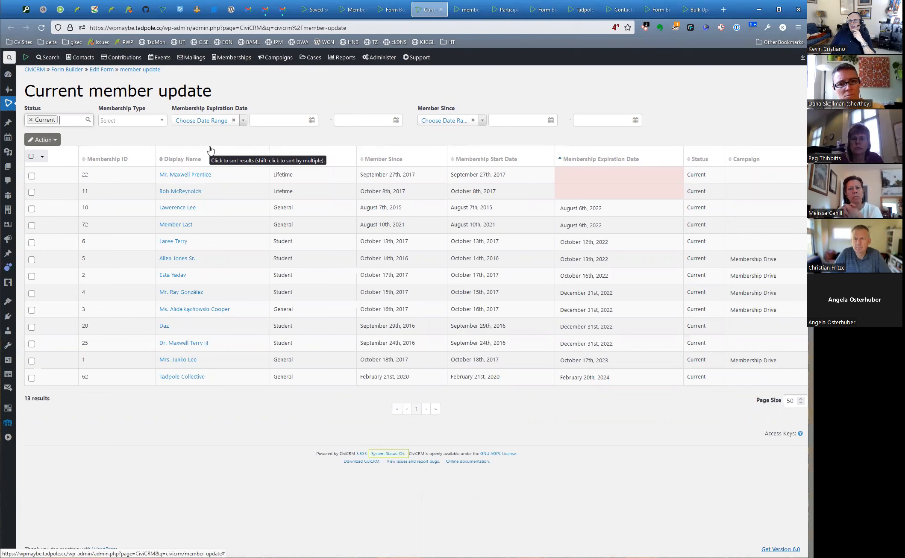
Assign the Membership Drive campaign to the last membership in the current list and save it in the table
left_click(754, 379)
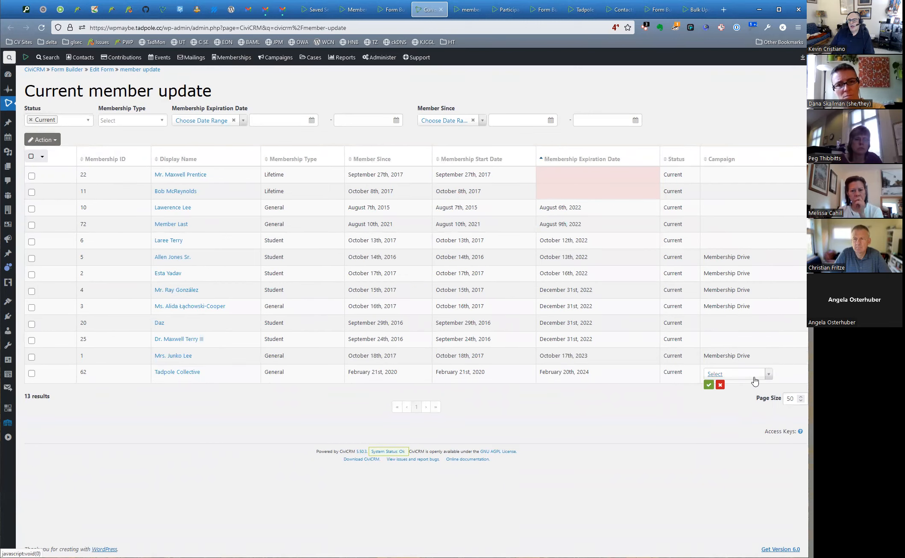
left_click(752, 381)
type("member")
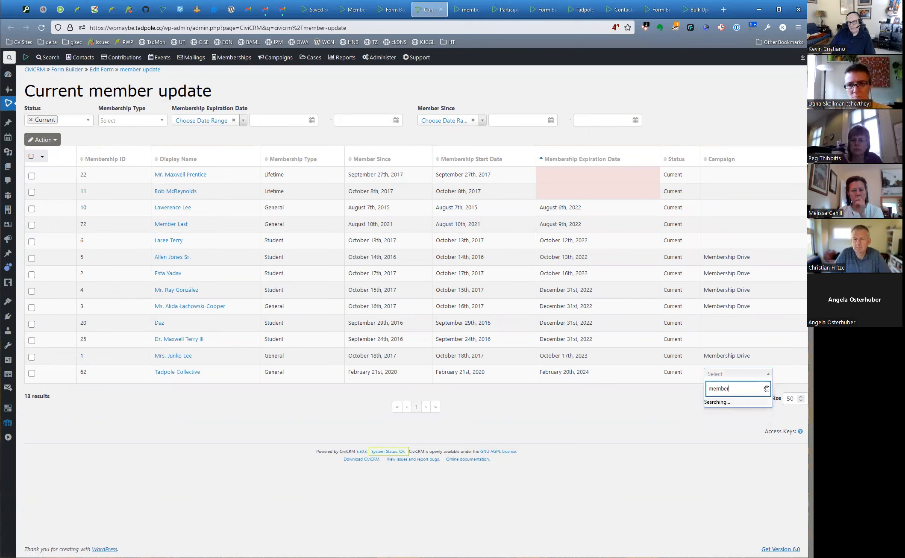
left_click(721, 405)
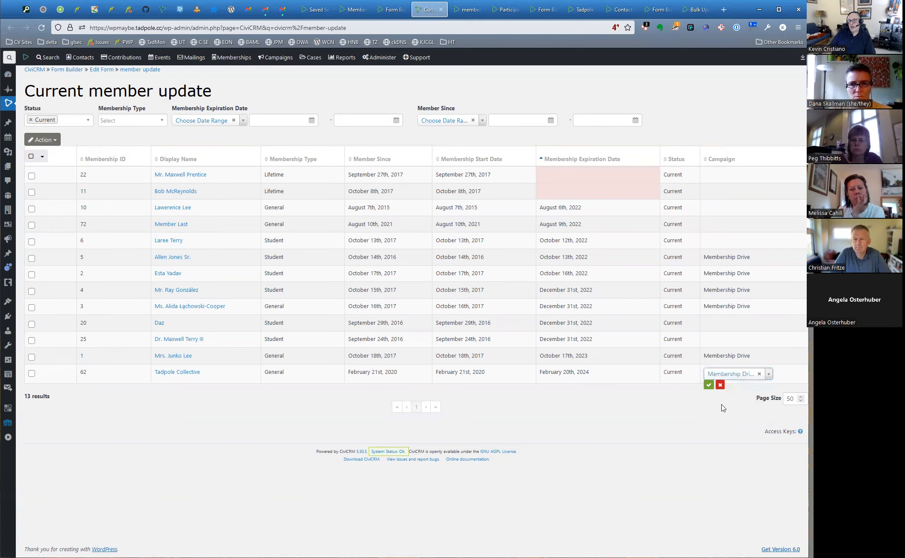
left_click(708, 385)
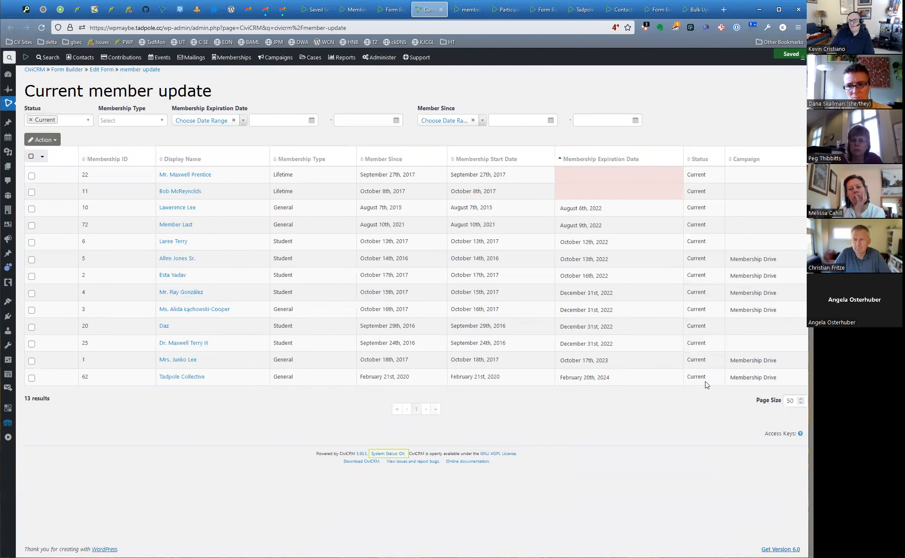
Select the five non-Lifetime current memberships that have no campaign and start the Update Memberships action for them
left_click(32, 210)
left_click(32, 225)
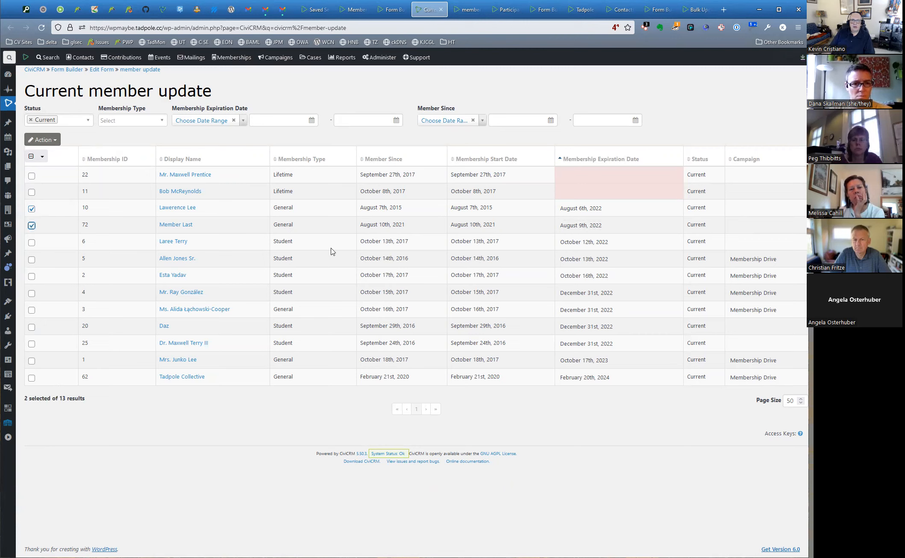
left_click(31, 242)
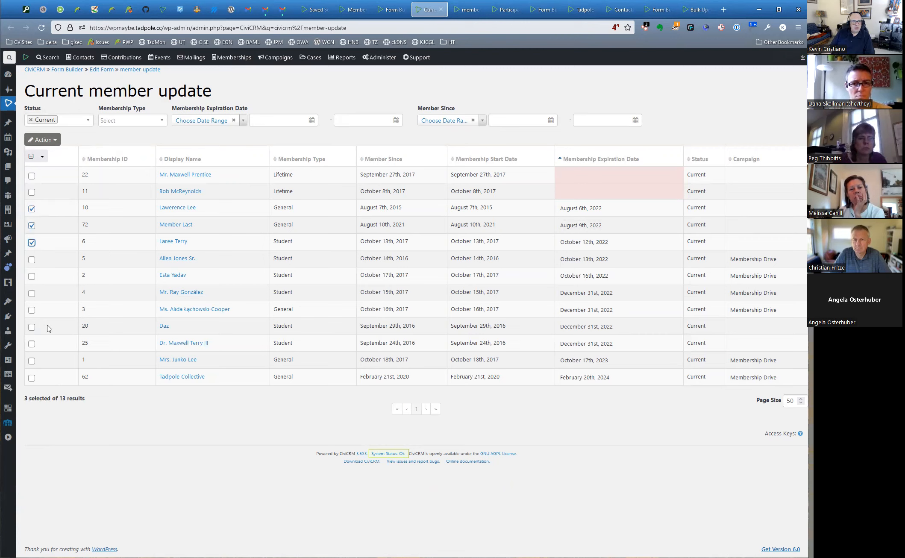
left_click(31, 326)
left_click(31, 343)
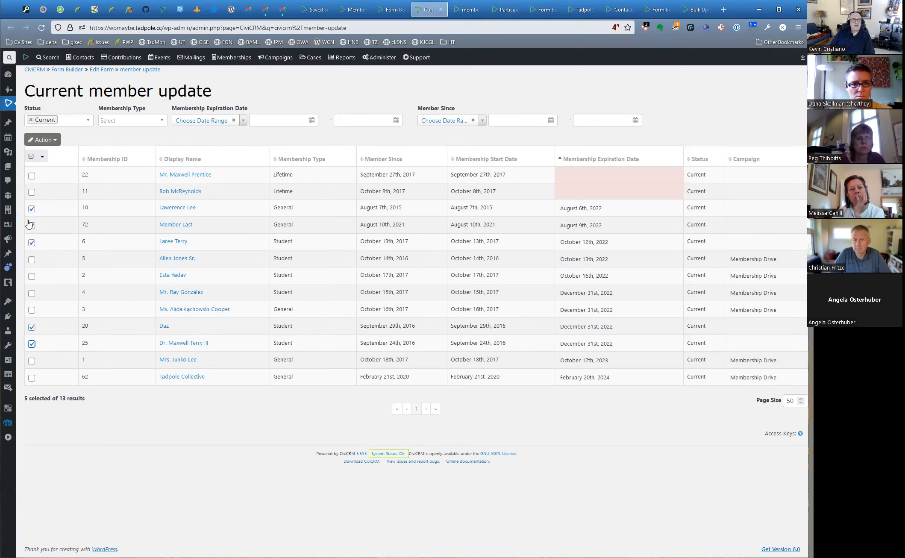
left_click(42, 139)
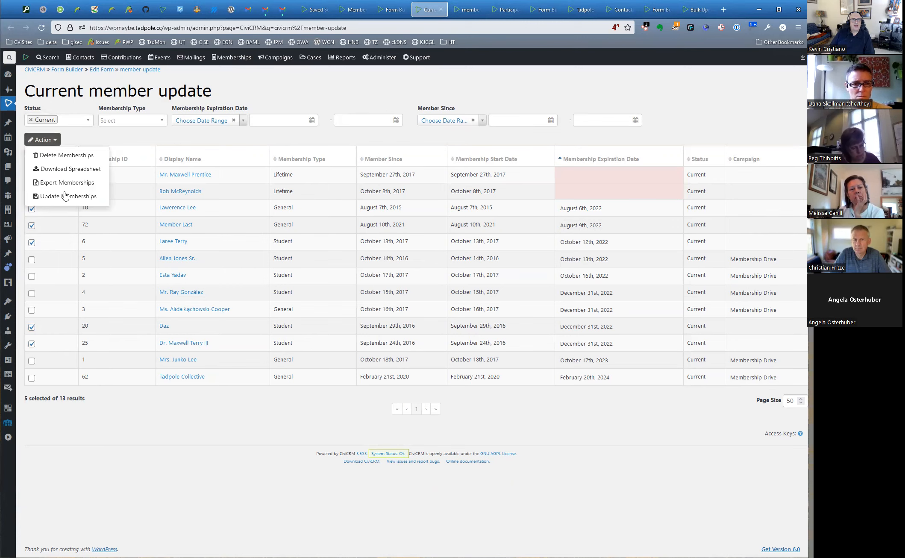
left_click(65, 196)
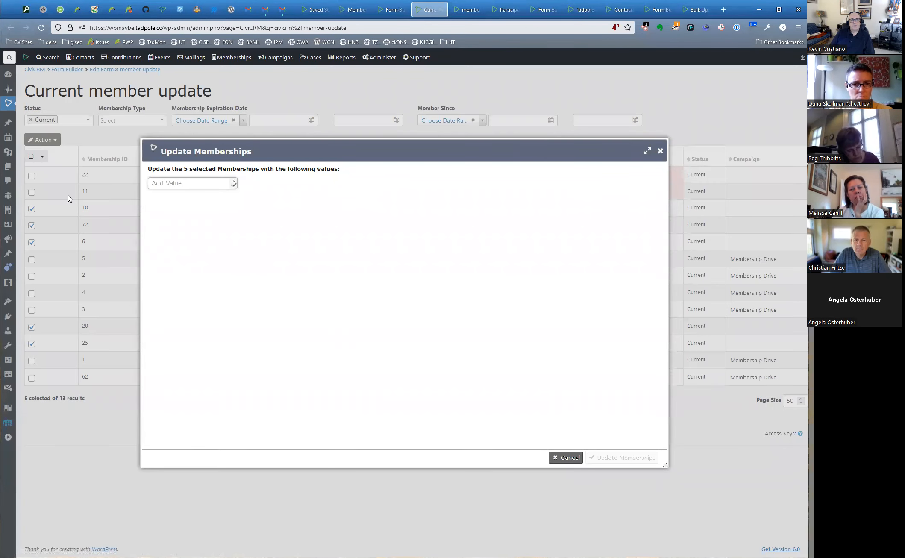
Add the Campaign field to the bulk update with the value Membership Drive
left_click(179, 188)
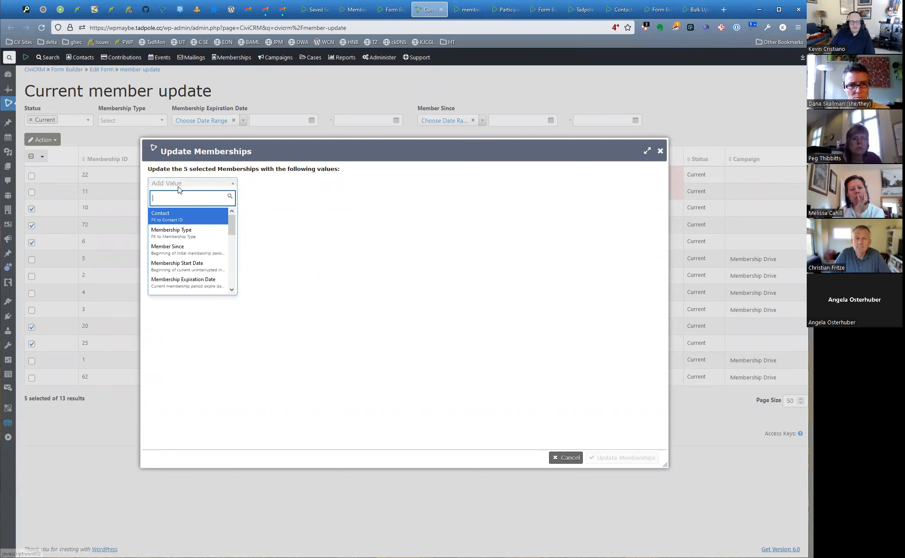
type("campa")
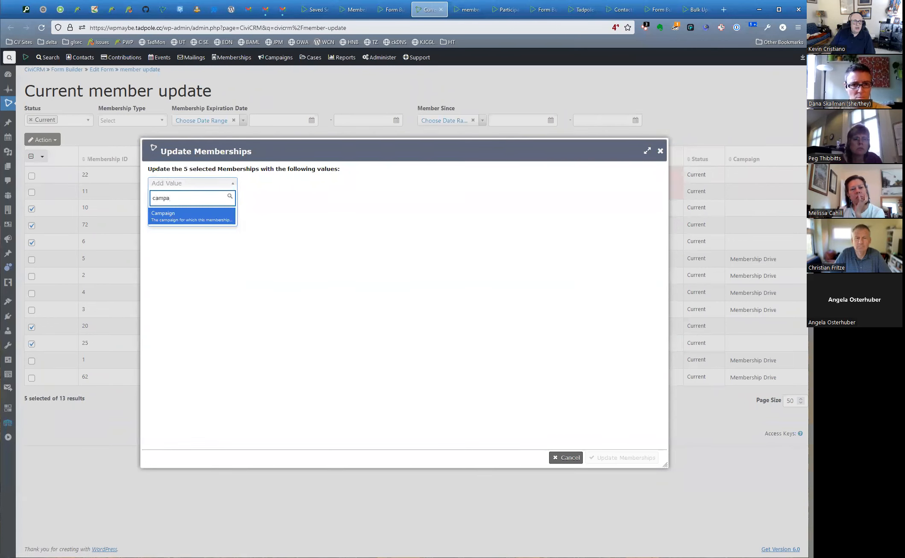
left_click(169, 212)
left_click(253, 184)
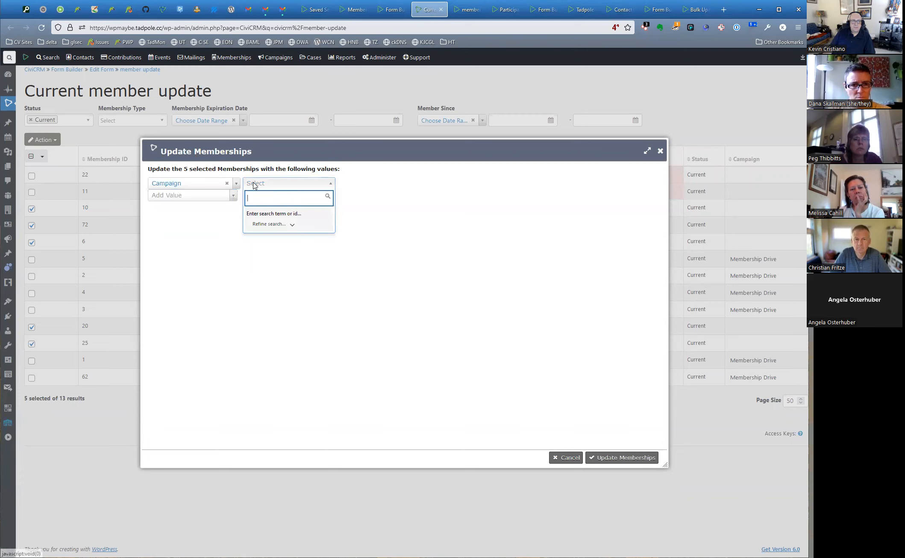
type("membership")
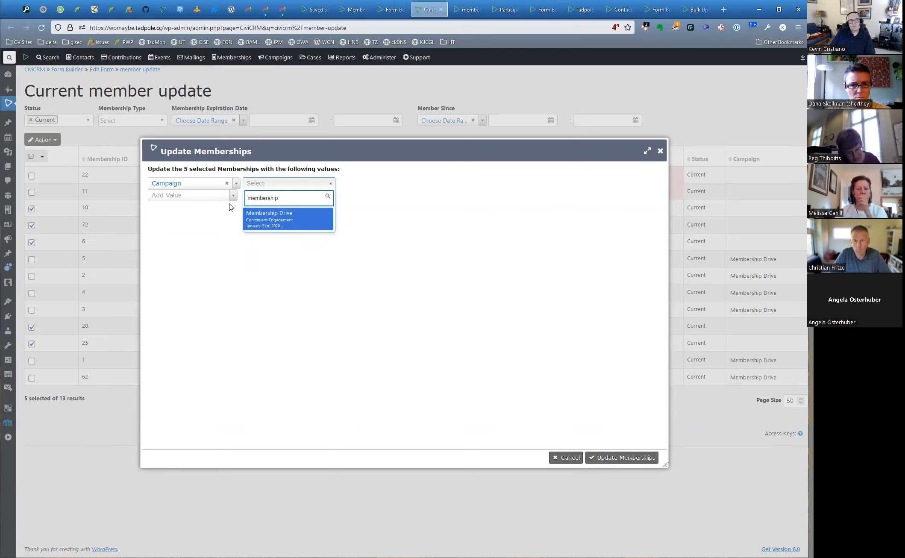
left_click(262, 219)
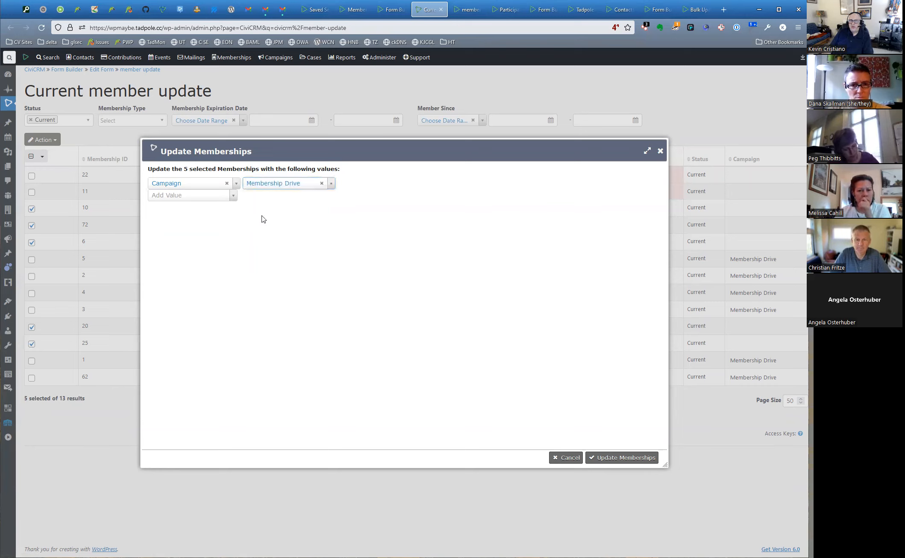
Add the Source field with the value "2022 Member Drive" and apply the update to the selected memberships
left_click(205, 198)
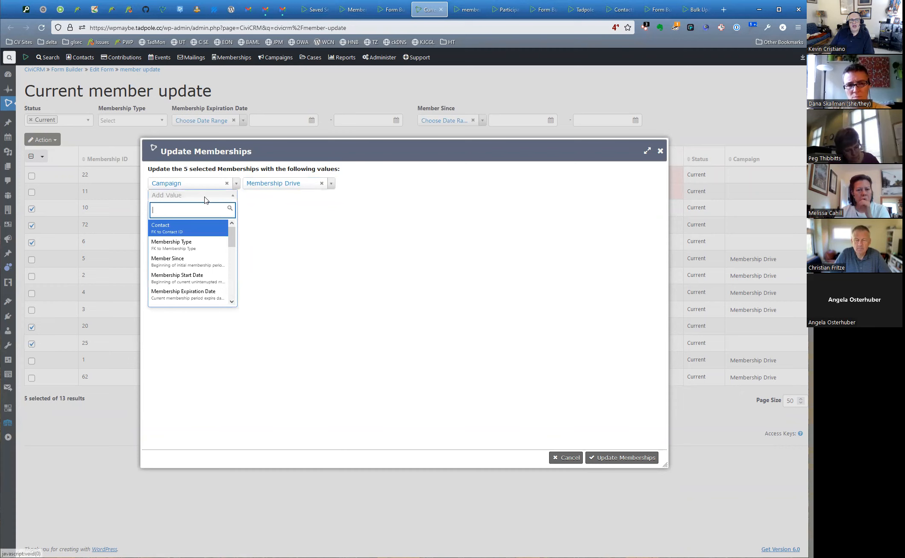
left_click_drag(231, 236, 230, 249)
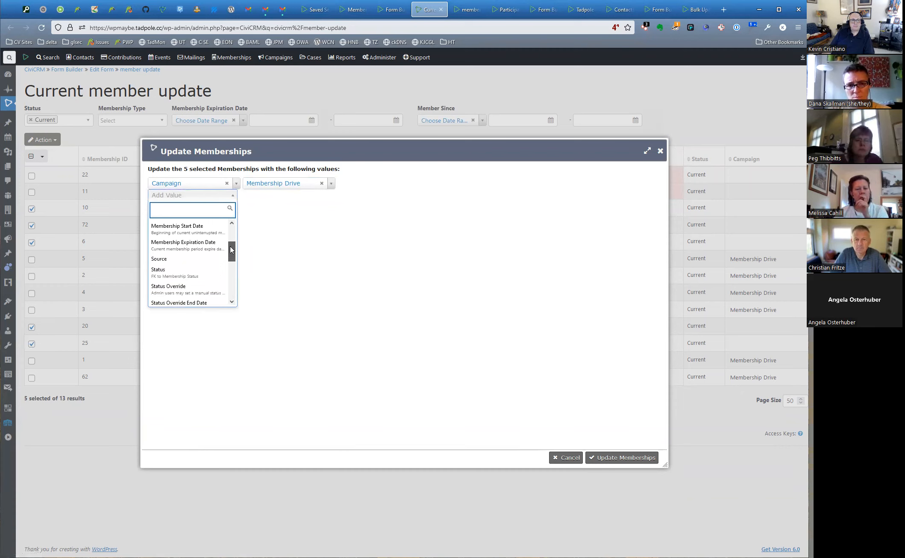
left_click(202, 261)
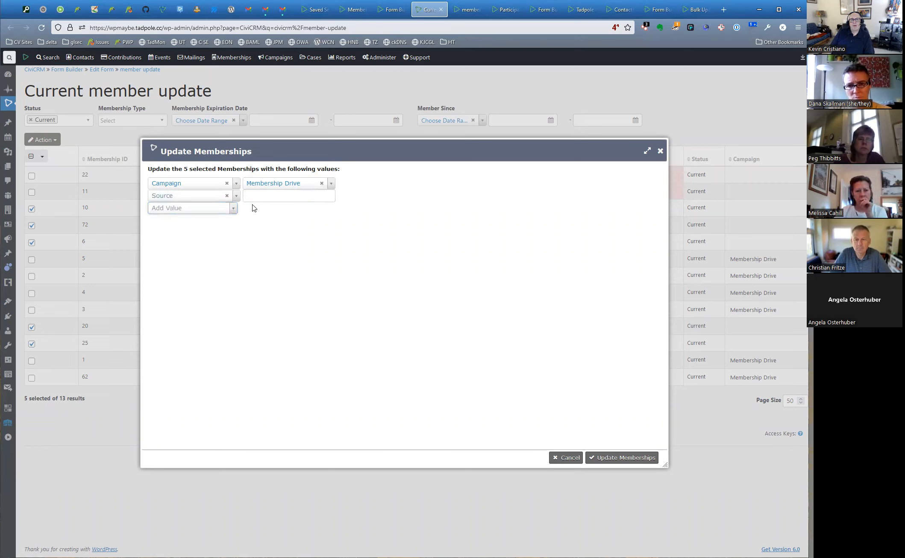
type("2022 Member Drive")
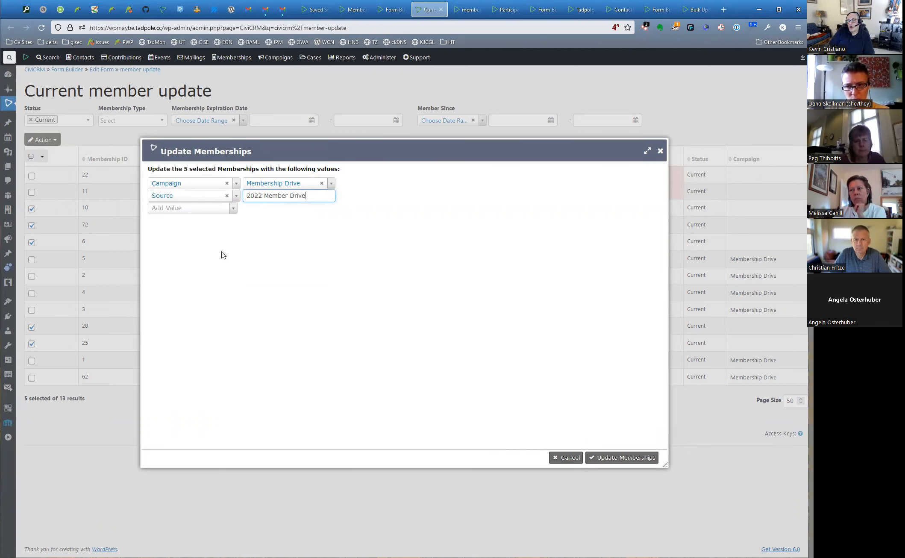
left_click(609, 459)
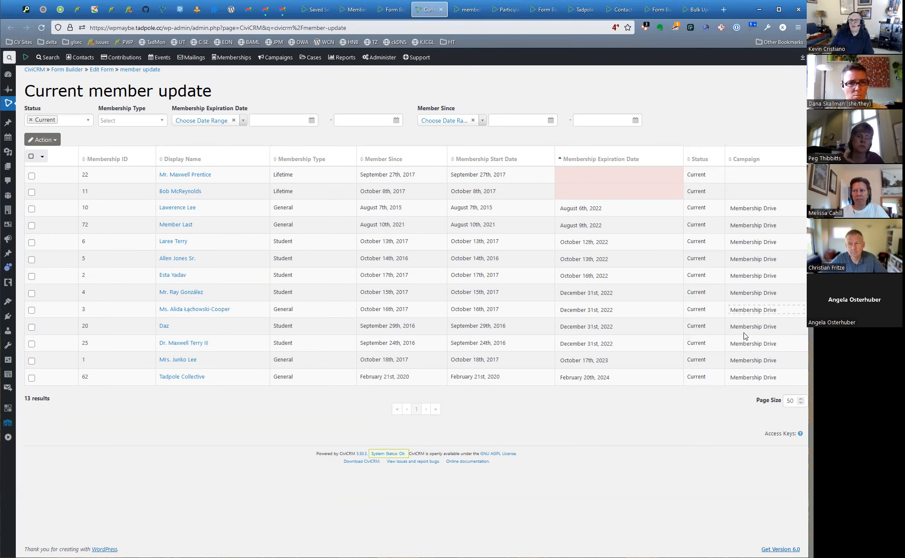
Check the Source and Campaign of an updated Student membership in the member's contact record, leaving the membership unedited
left_click(191, 348)
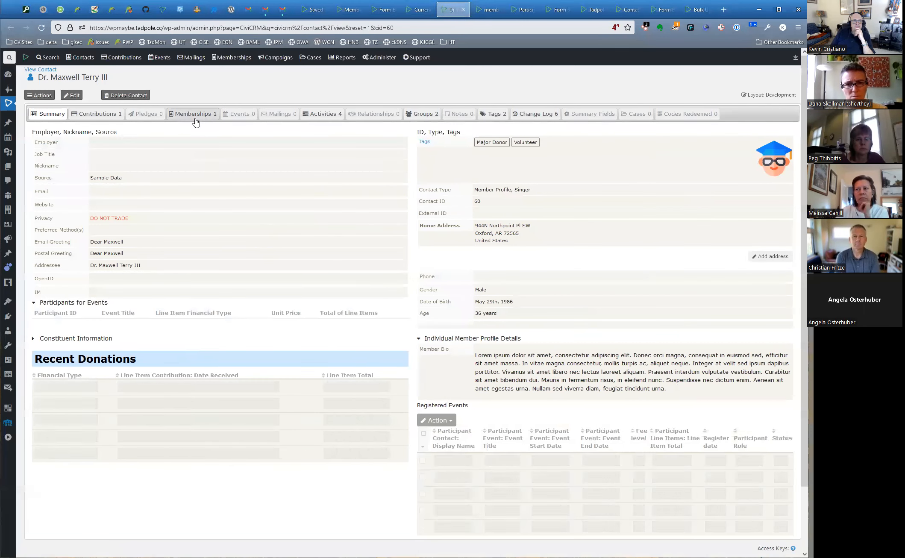
left_click(195, 120)
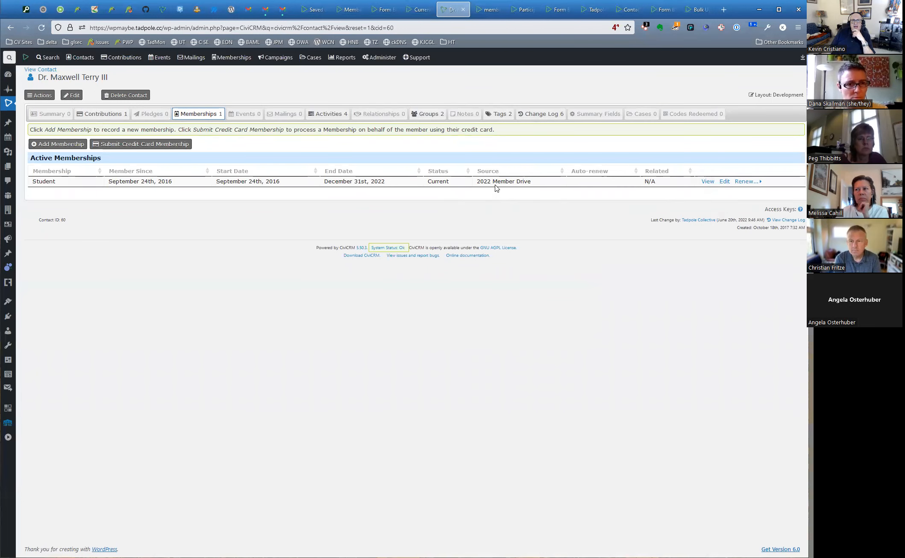
left_click_drag(479, 181, 539, 183)
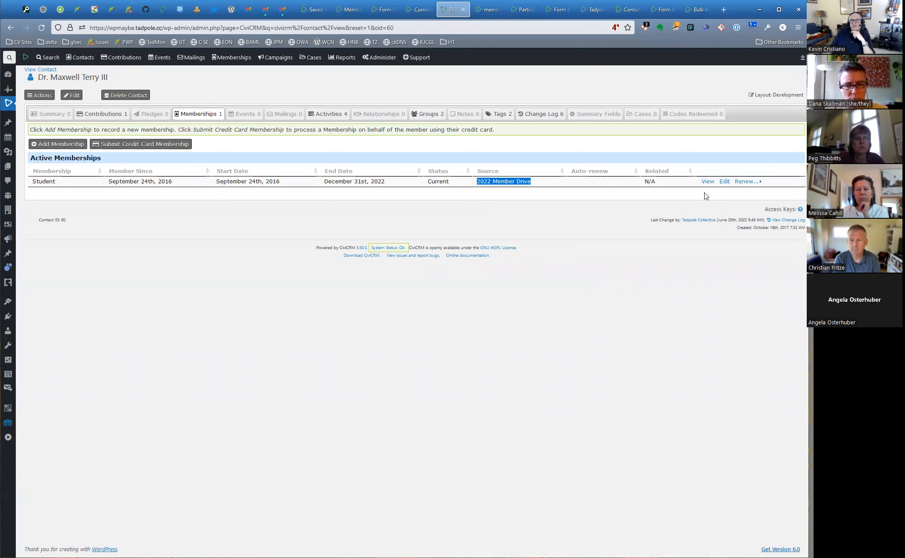
left_click(724, 181)
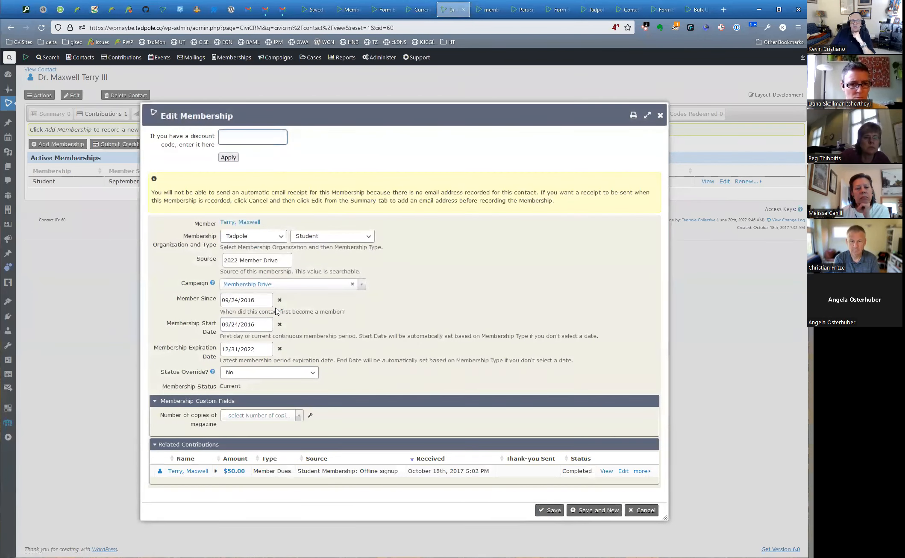
left_click(641, 511)
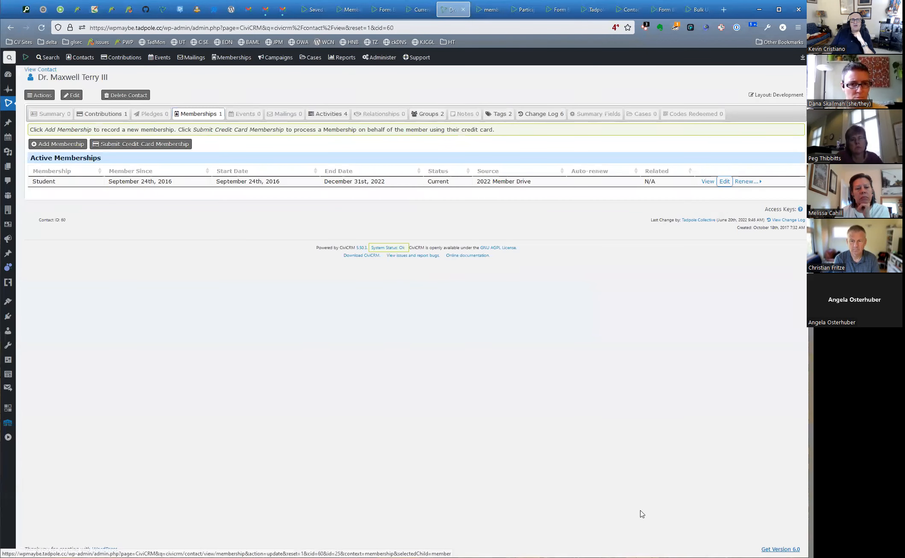
Close the contact record and the older member update page, and switch to the Participants with member data search
left_click(416, 12)
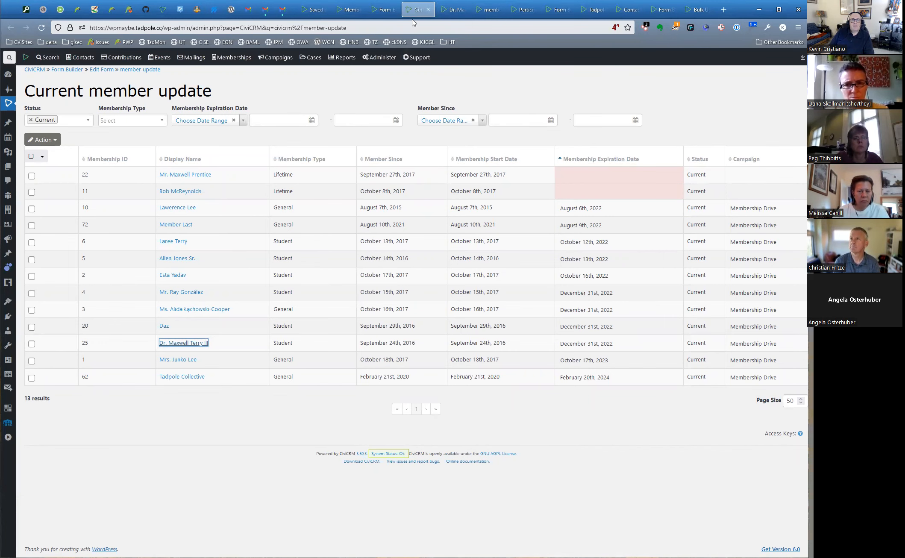
left_click(461, 10)
left_click(463, 9)
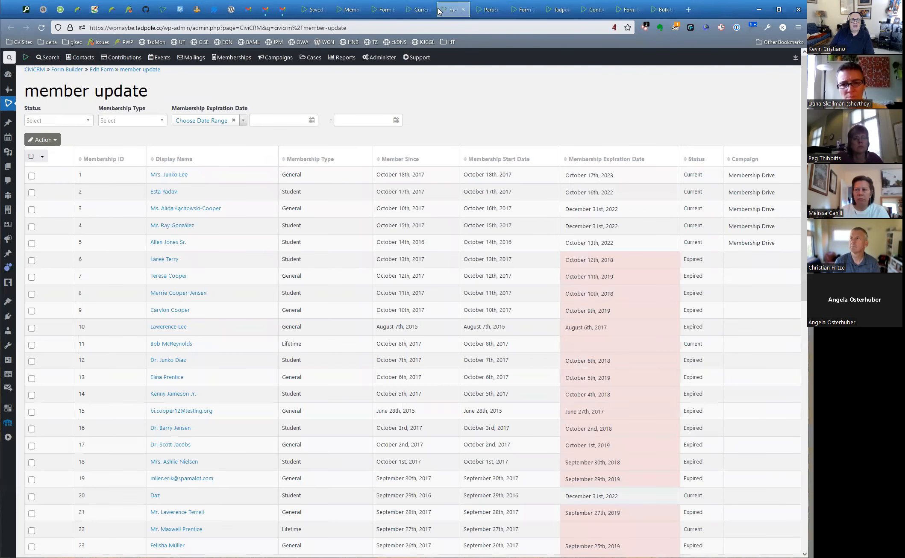
left_click(464, 10)
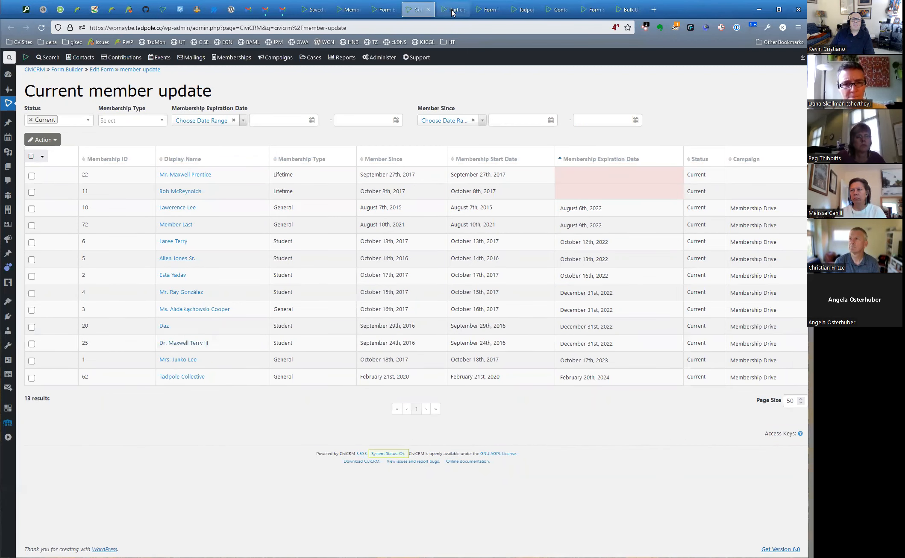
left_click(452, 10)
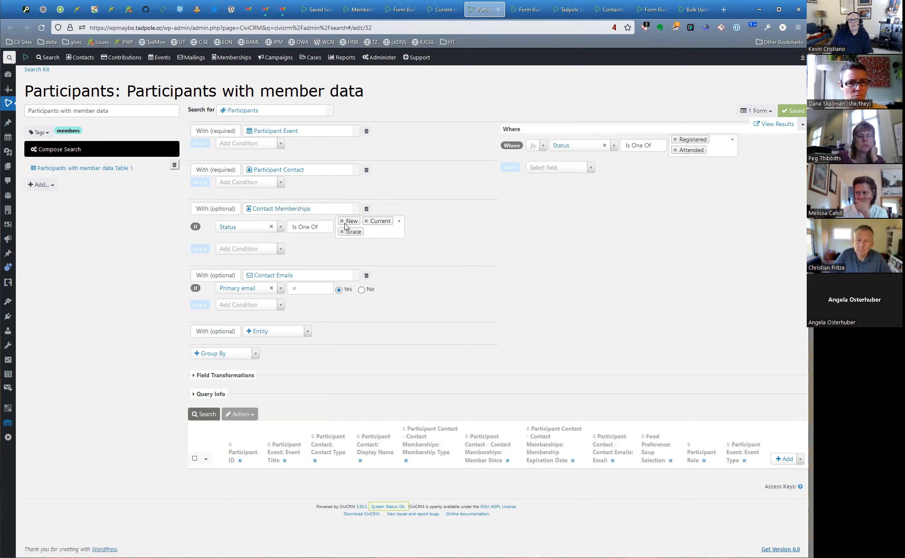
Add a Membership Type condition to the optional Contact Memberships join, set to Is One Of General, Student and Lifetime
left_click(248, 249)
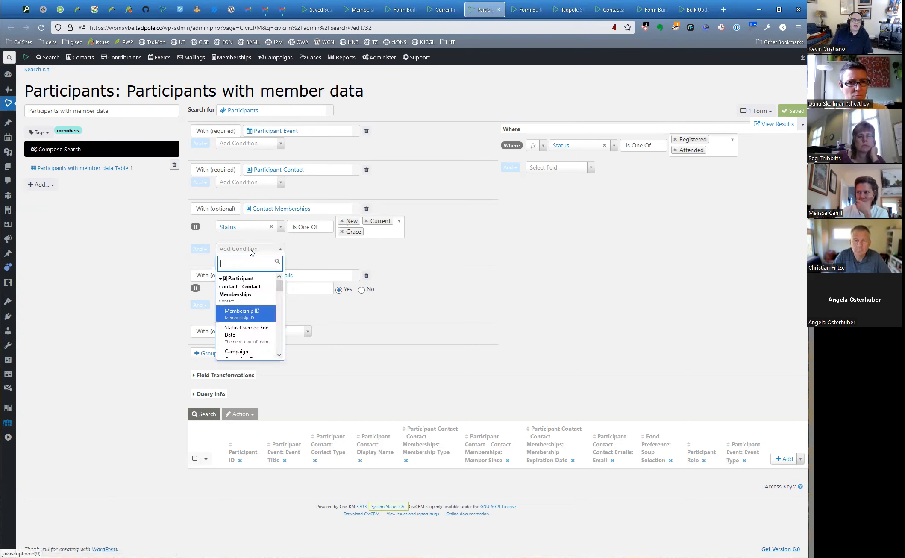
type("type")
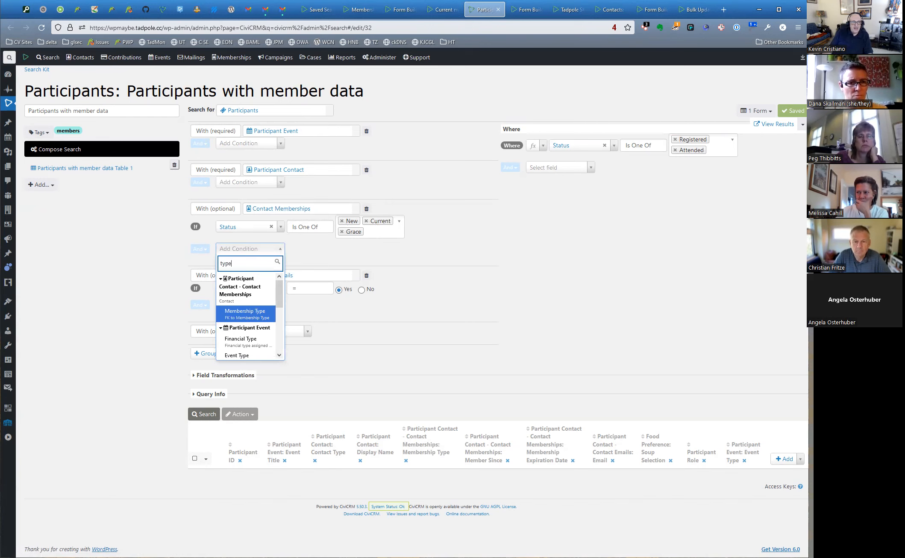
left_click(269, 314)
left_click(309, 250)
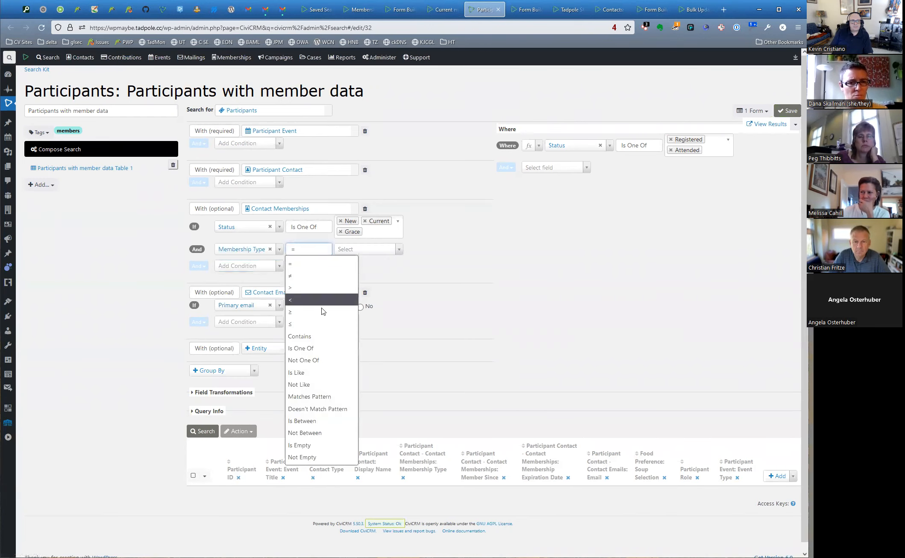
left_click(321, 347)
left_click(354, 250)
left_click(361, 265)
left_click(363, 253)
left_click(365, 263)
left_click(368, 259)
left_click(365, 277)
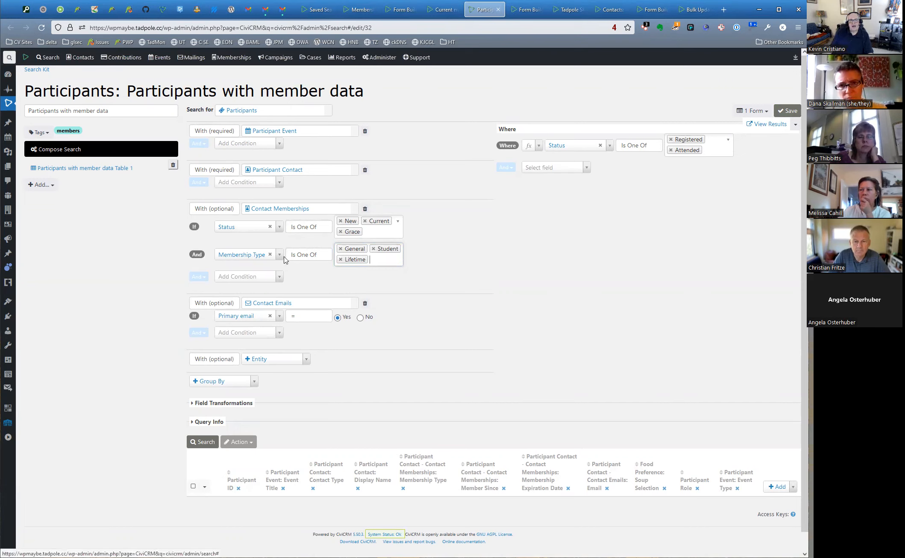
Remove the Membership Type condition from the Contact Memberships join
left_click(266, 255)
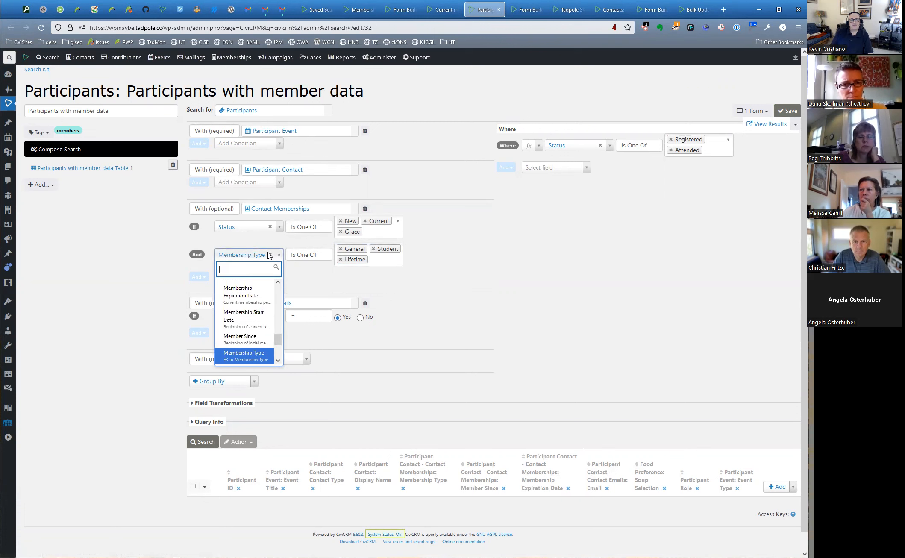
left_click(269, 255)
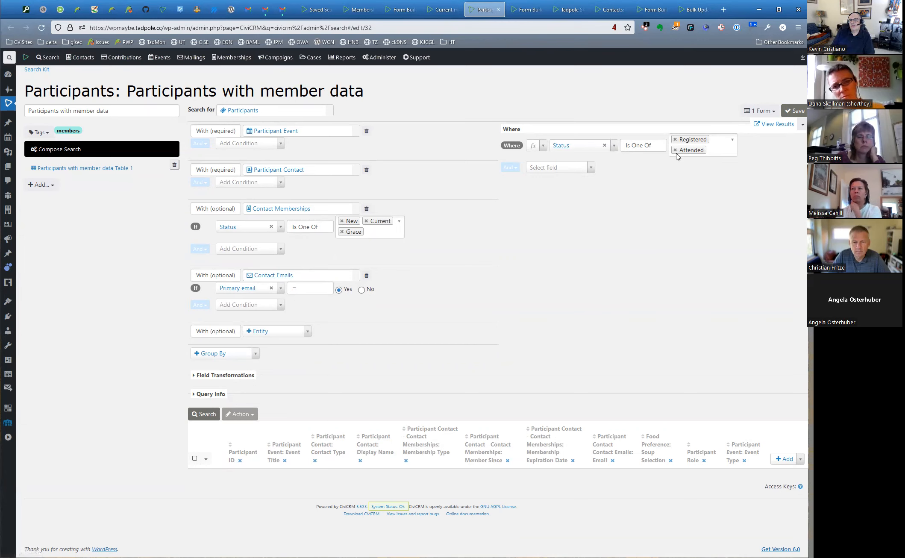
Look at the participant status options, run the participant search and examine the membership columns across the results
left_click(710, 150)
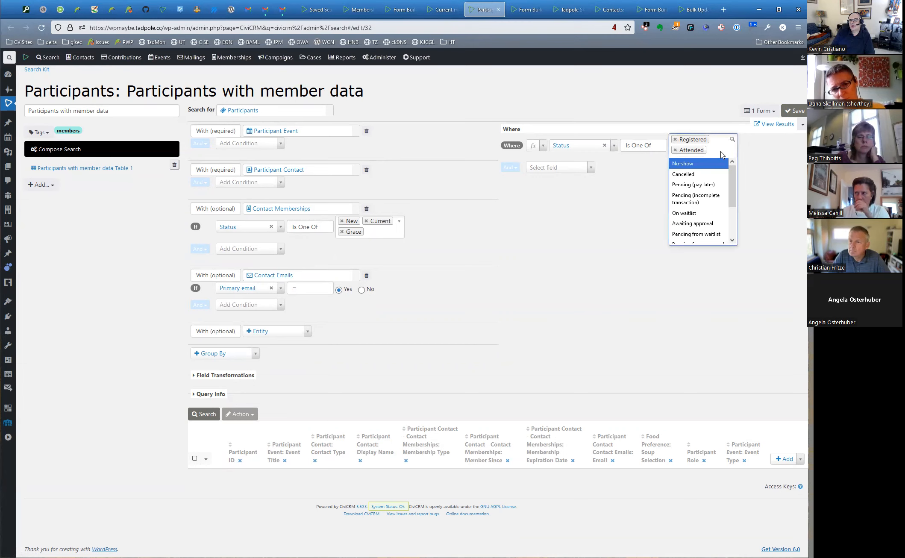
left_click(587, 240)
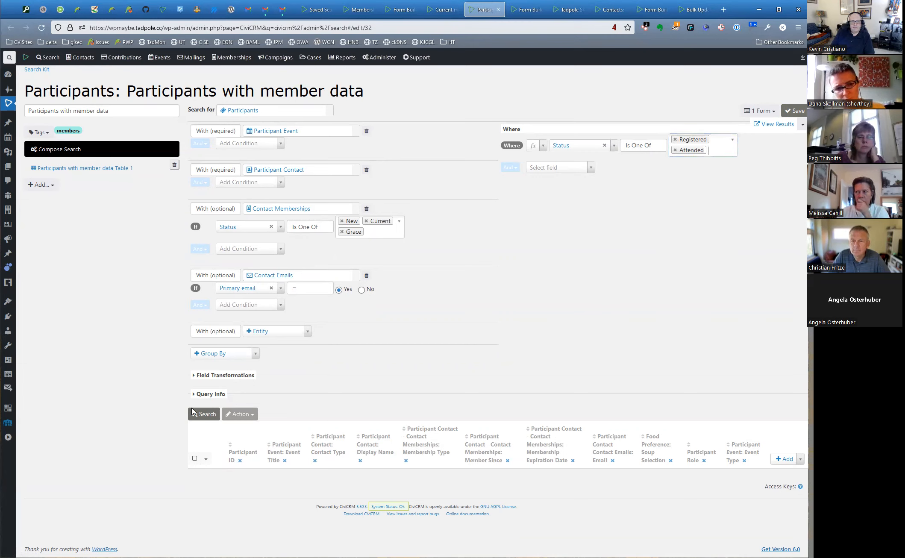
left_click(204, 414)
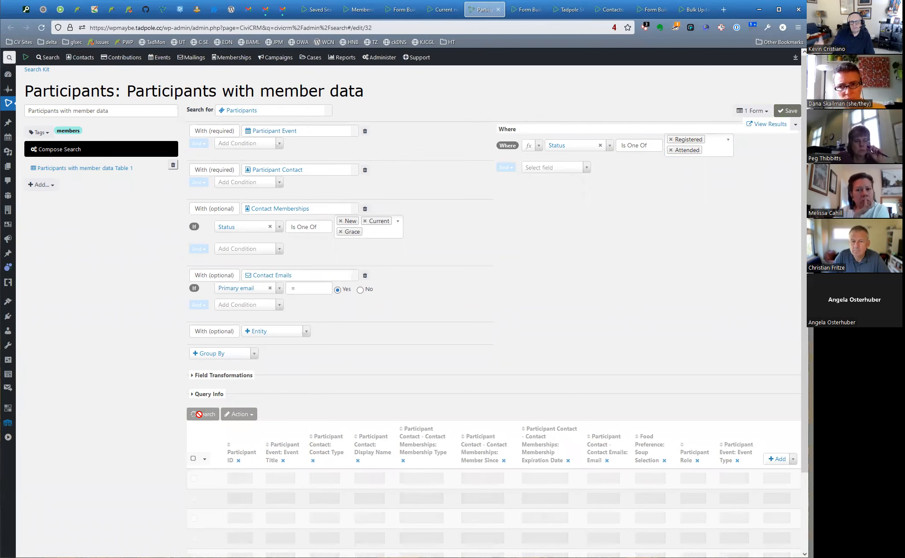
scroll(122, 358, "down", 5)
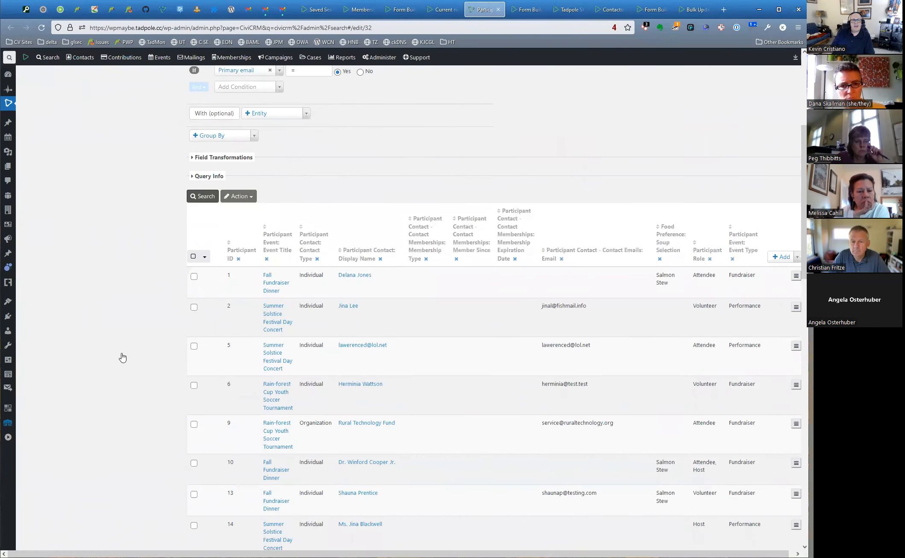
scroll(111, 364, "down", 15)
scroll(284, 359, "up", 15)
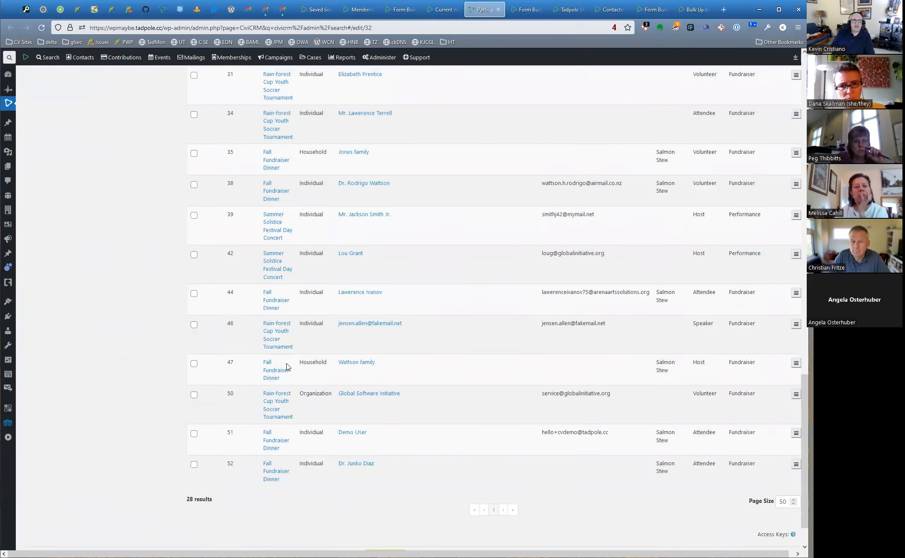
scroll(284, 358, "up", 4)
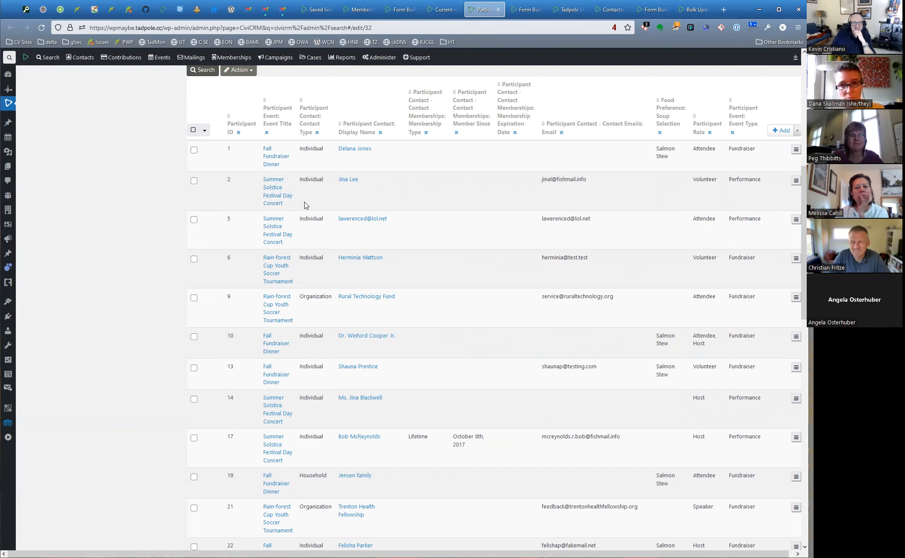
scroll(305, 206, "up", 1)
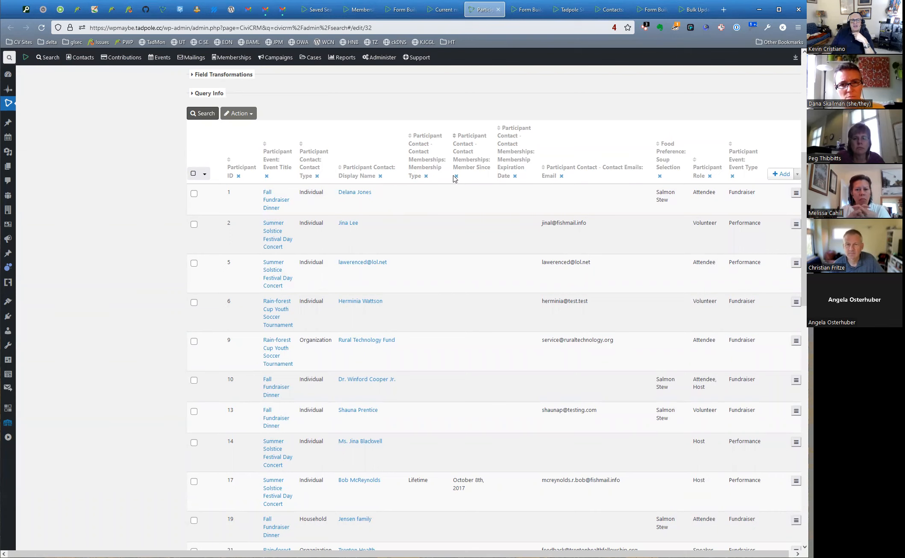
scroll(461, 299, "down", 2)
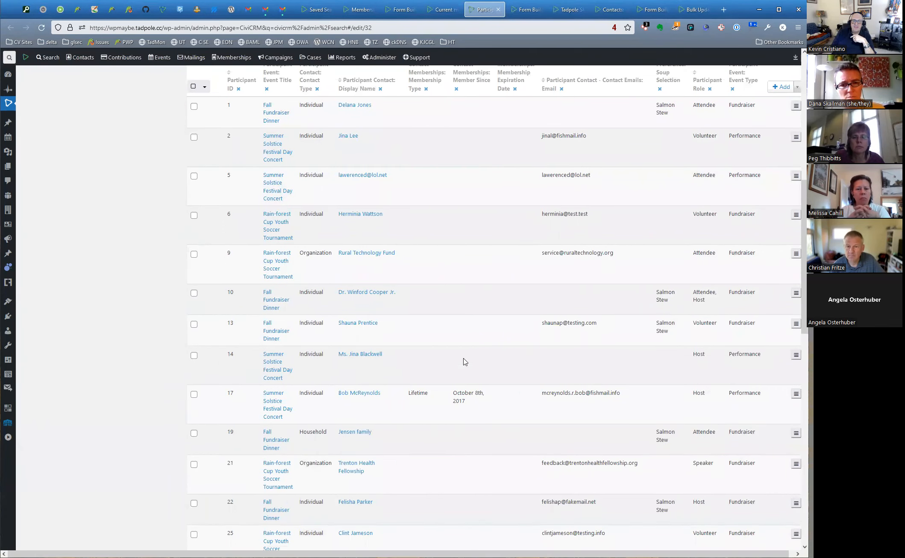
scroll(512, 427, "down", 12)
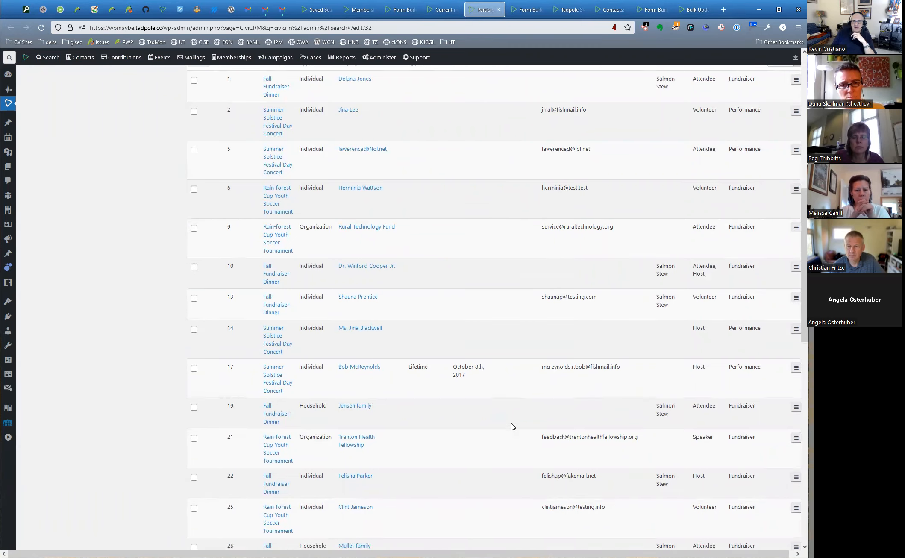
scroll(513, 427, "down", 3)
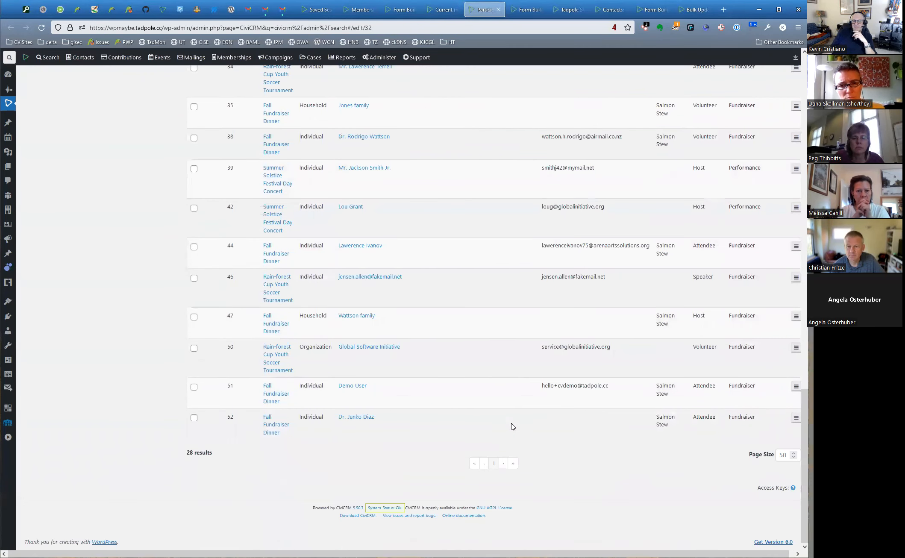
scroll(512, 427, "up", 20)
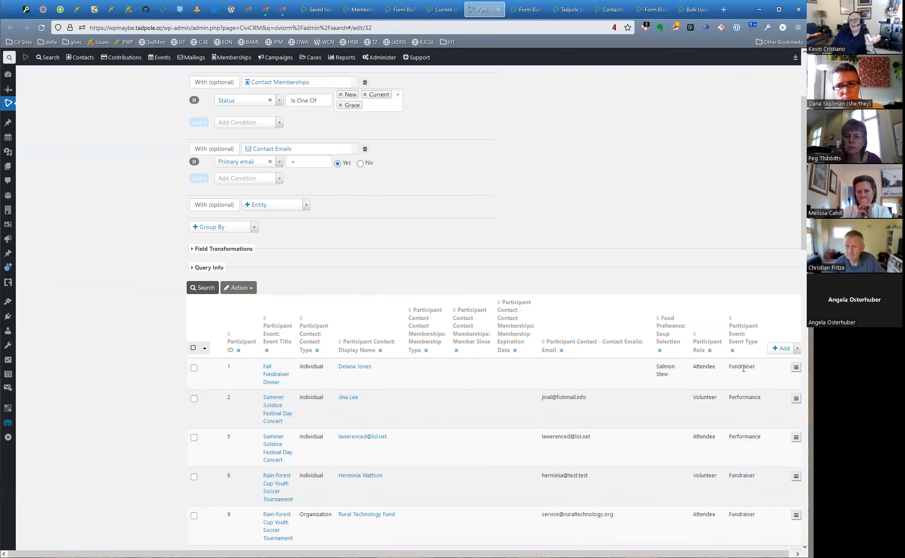
Look at the fields that can be added as columns to the participant search results
left_click(780, 348)
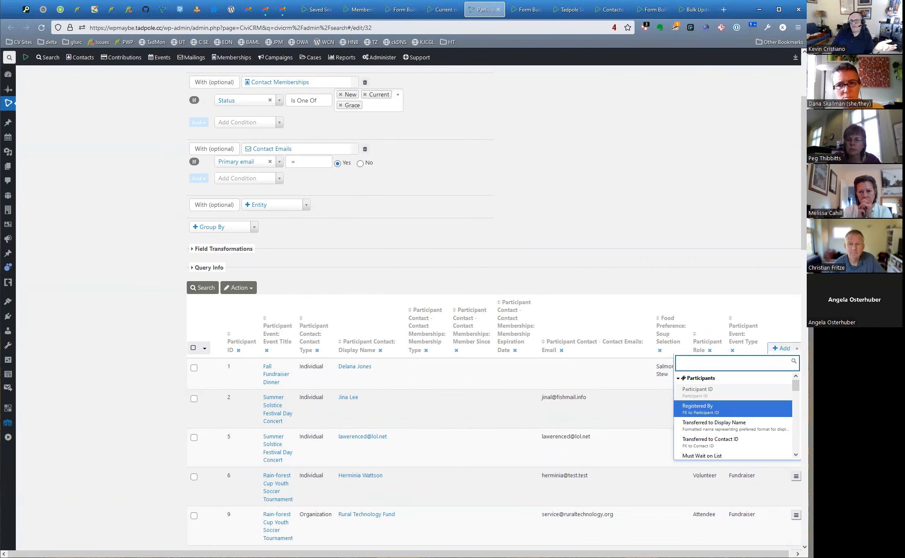
left_click(793, 351)
scroll(682, 332, "up", 3)
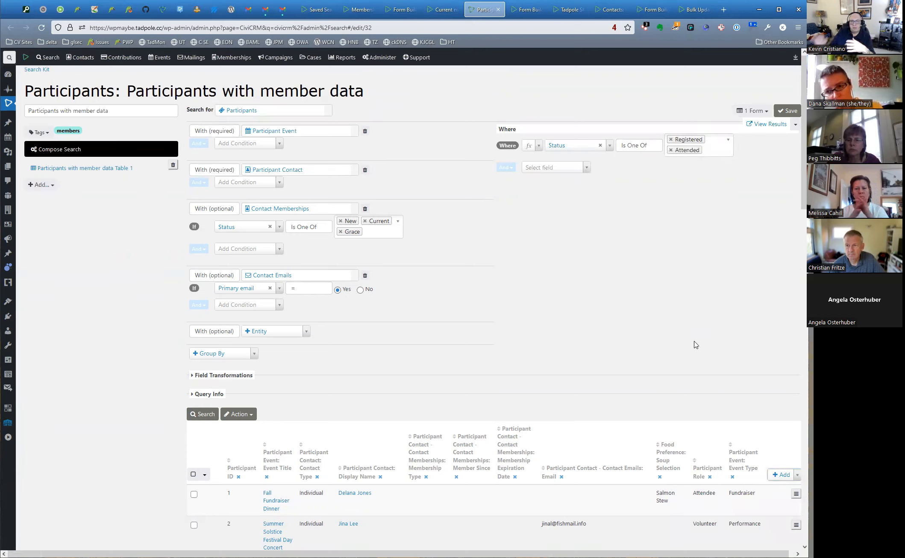
Open the Participants with member data Table 1 display and examine its columns' in-place edit, placeholder and conditional style settings
left_click(103, 174)
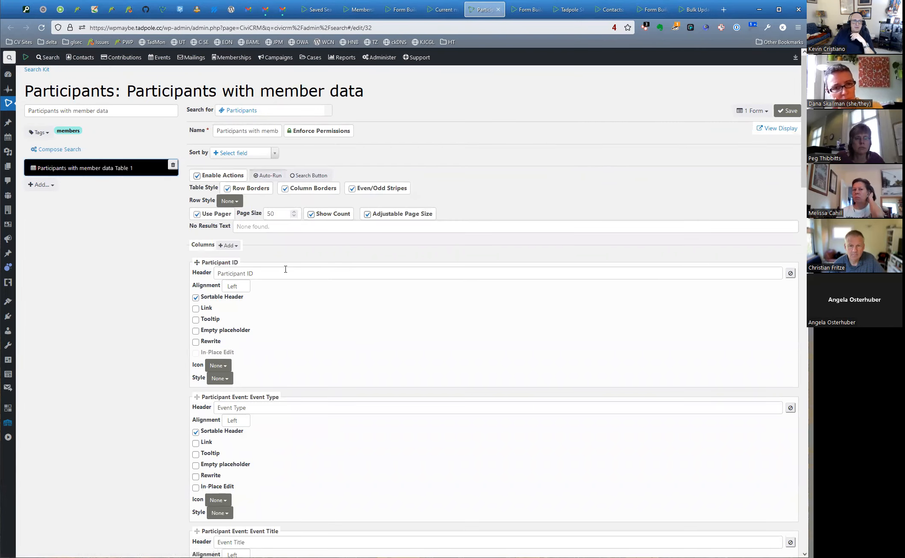
scroll(285, 269, "down", 10)
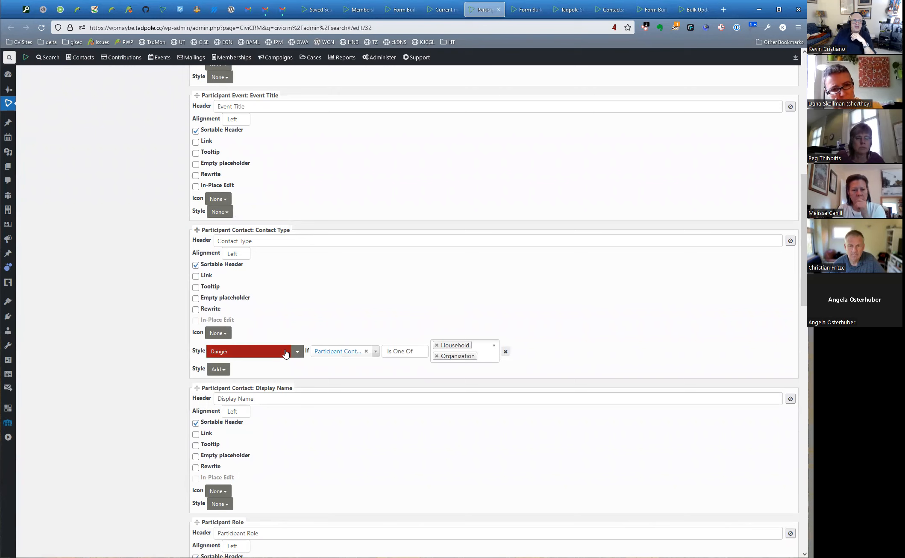
scroll(299, 321, "down", 5)
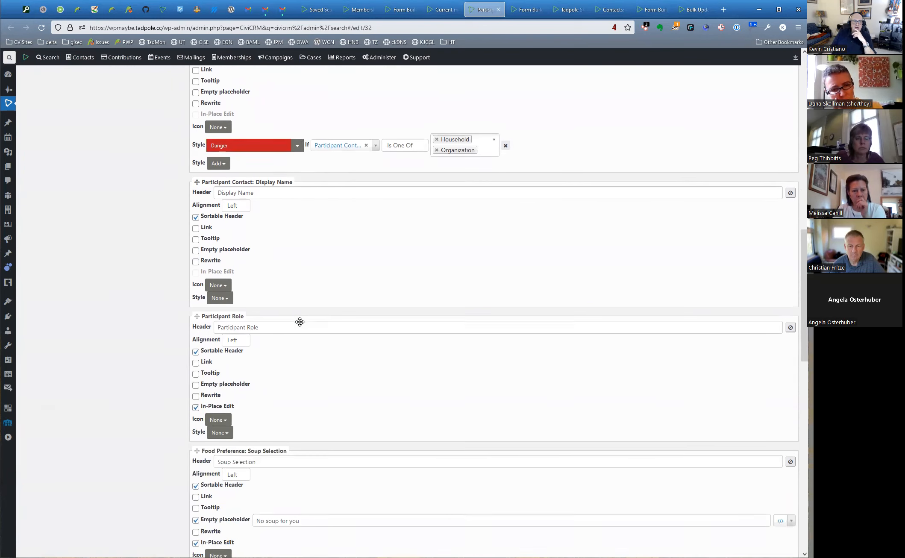
scroll(299, 322, "down", 1)
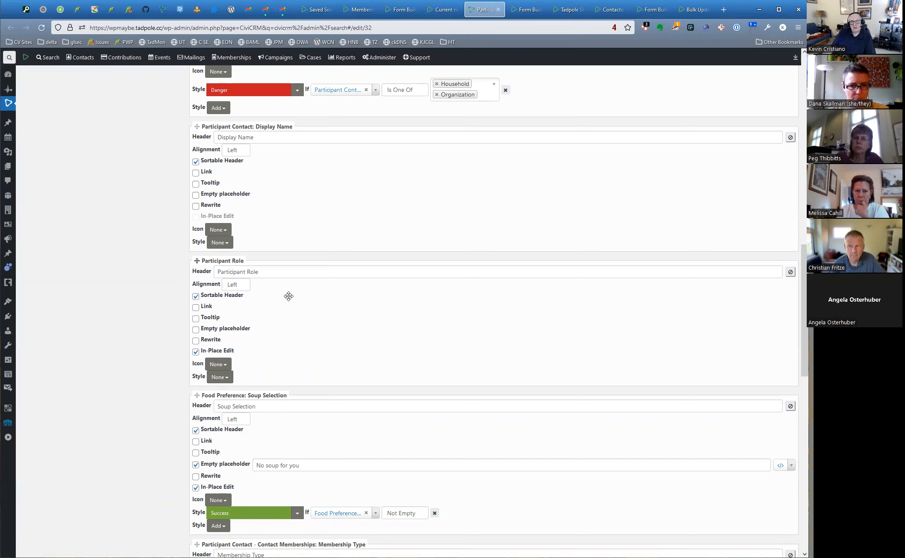
scroll(292, 297, "down", 3)
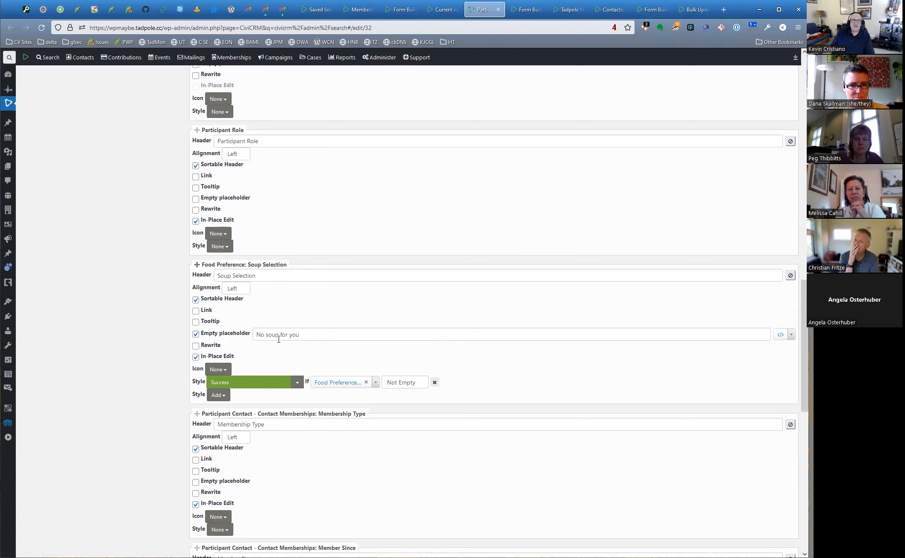
left_click(384, 335)
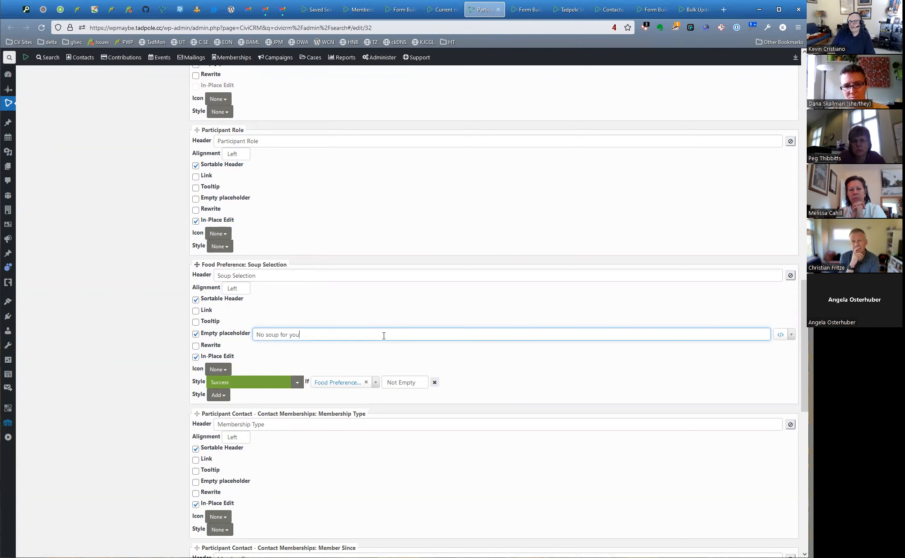
scroll(383, 335, "down", 10)
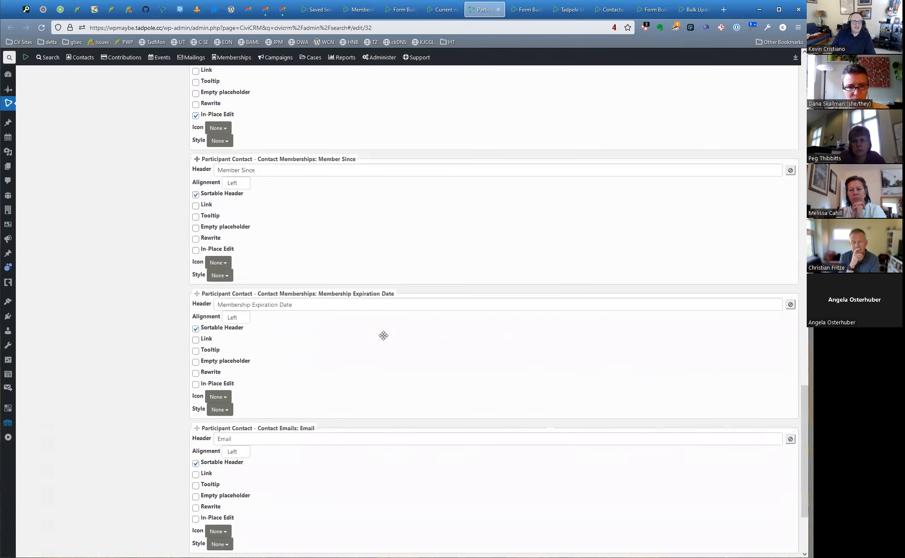
Preview the participant display table and examine its highlighted Contact Type and Soup Selection cells and its membership columns
left_click(208, 464)
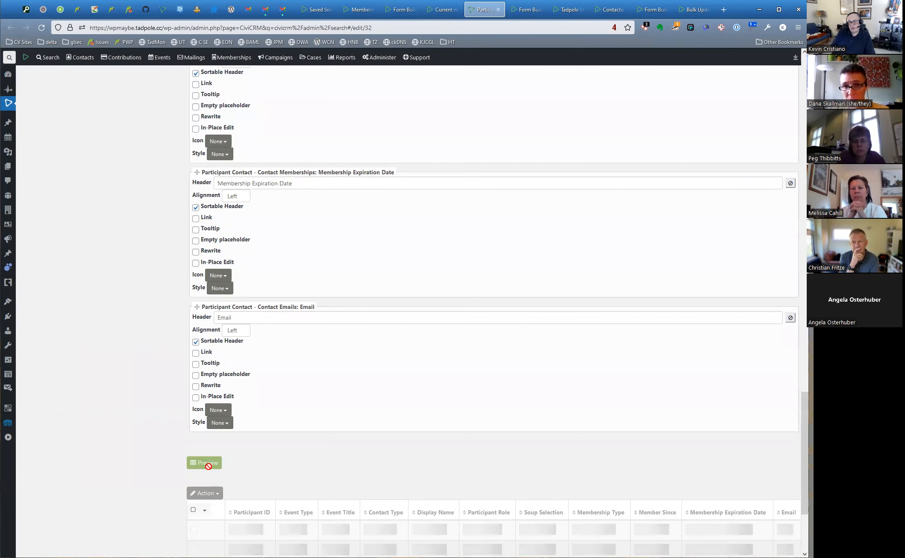
scroll(376, 443, "down", 6)
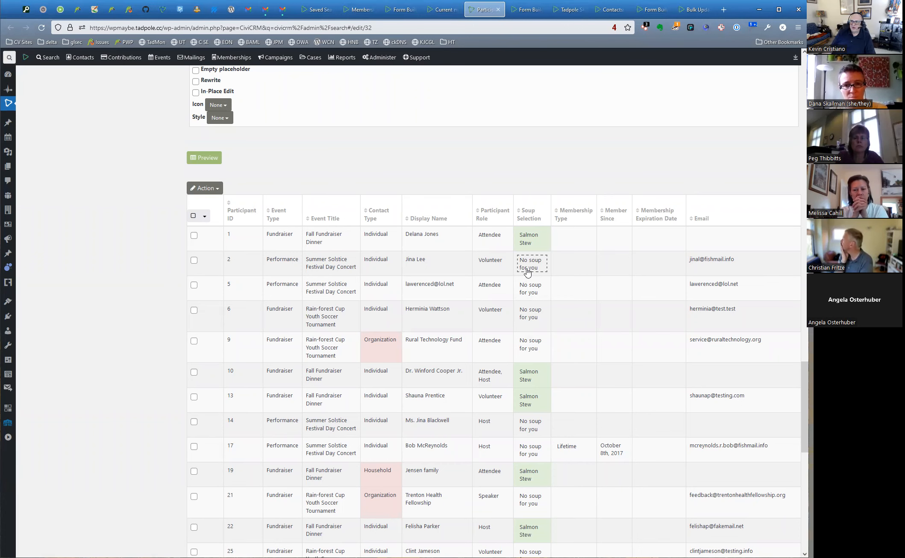
scroll(528, 272, "down", 10)
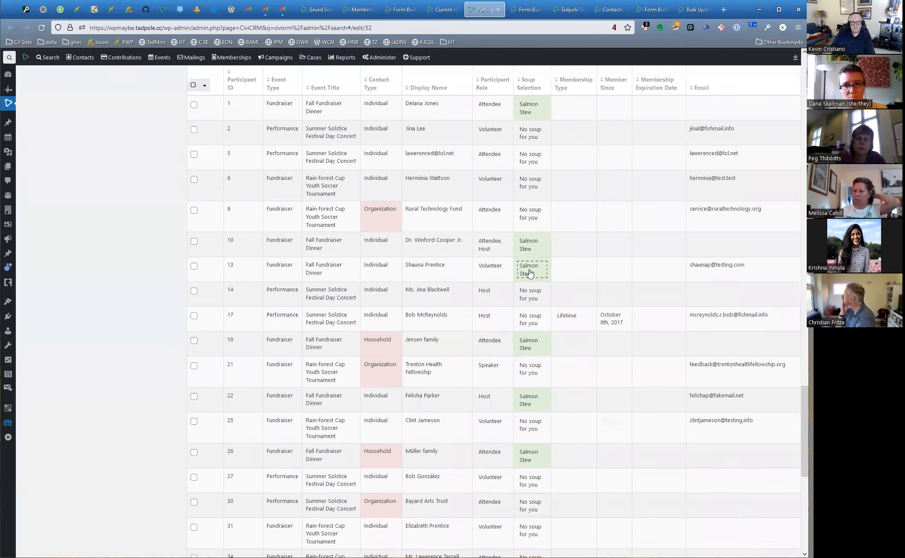
scroll(529, 272, "up", 20)
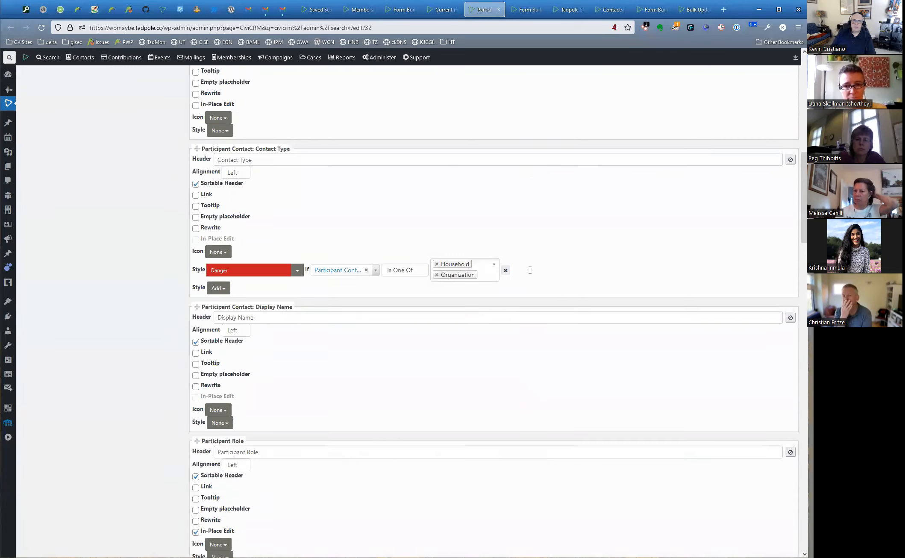
Switch to the Event Review Update form in Form Builder, look over its placement settings and view its public page
left_click(531, 12)
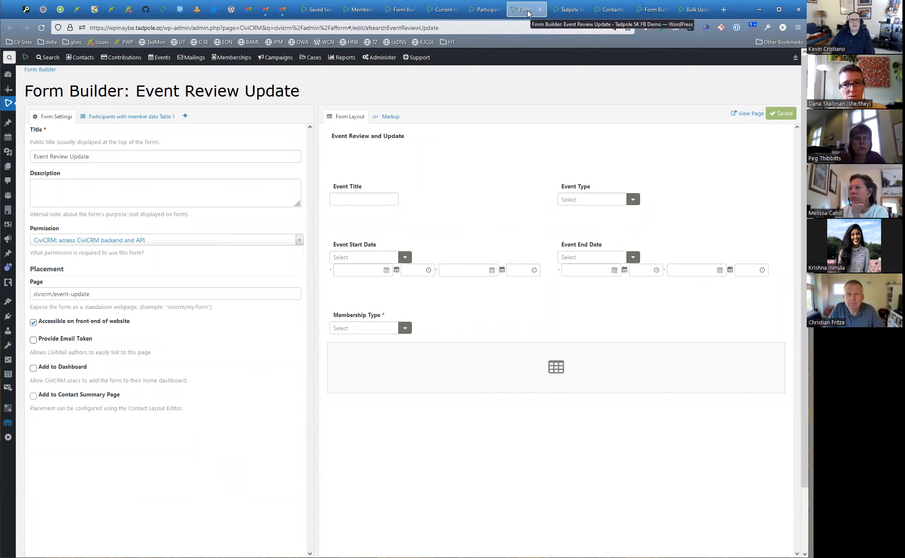
mouse_move(593, 160)
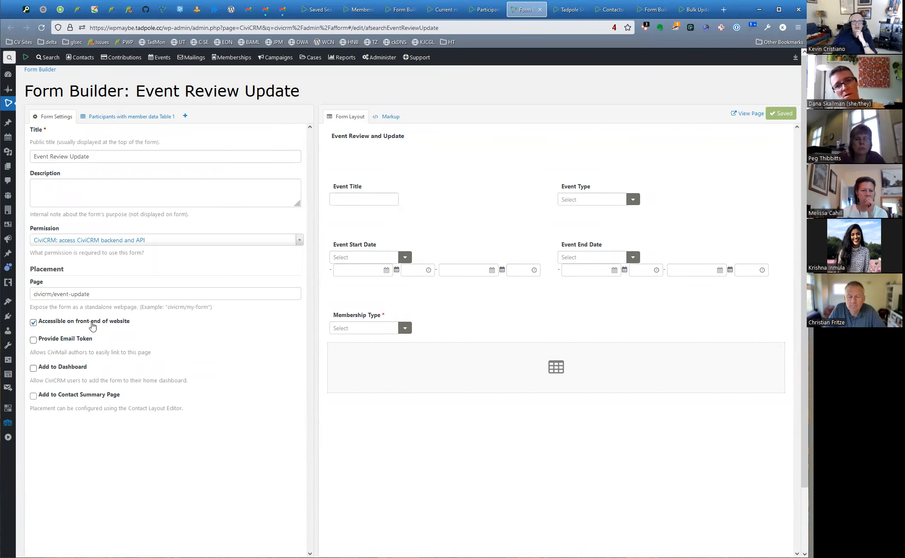
left_click(750, 114)
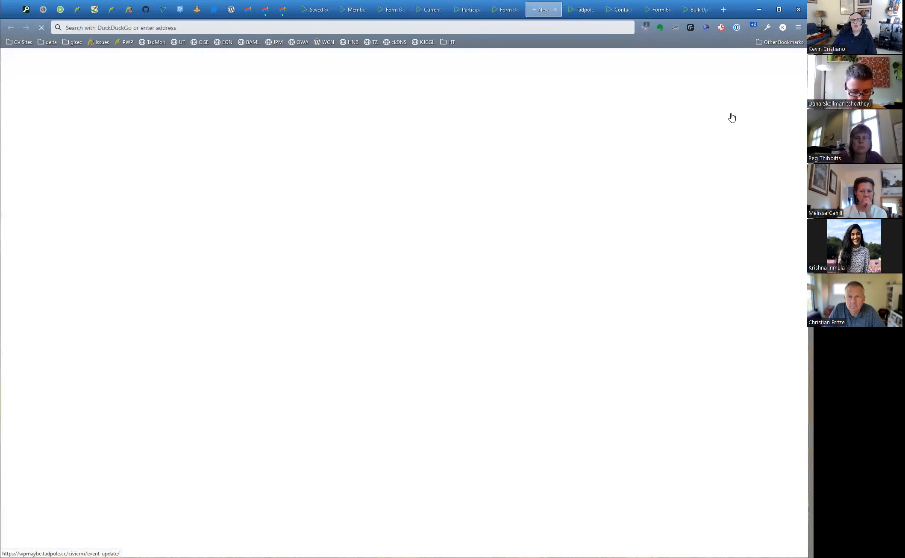
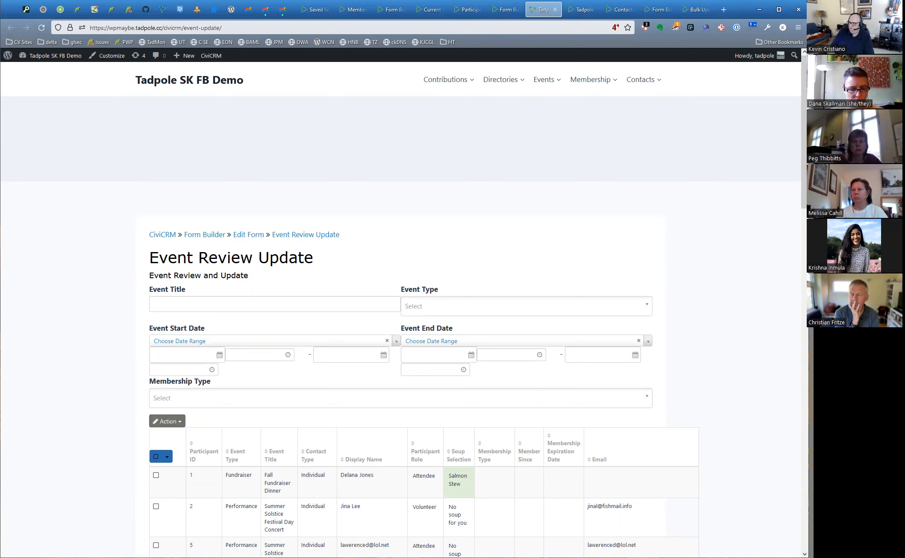
scroll(85, 394, "down", 4)
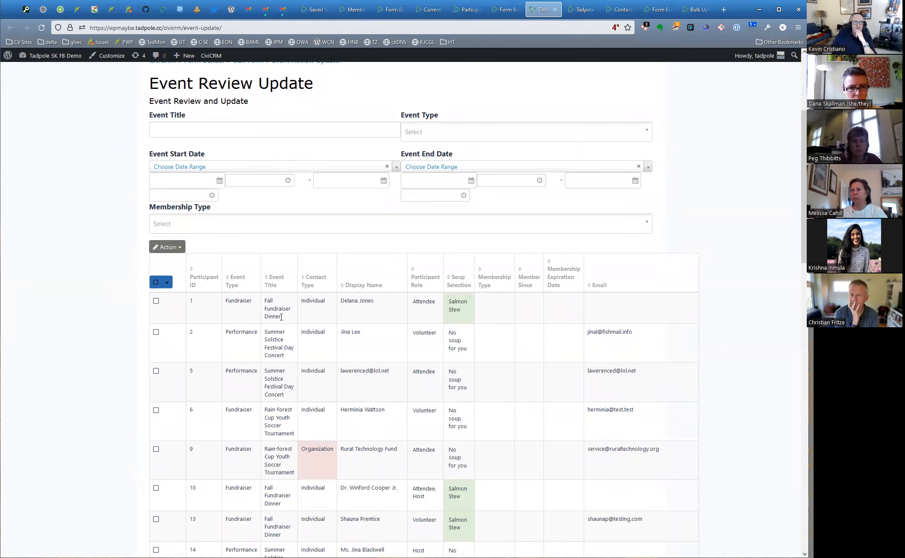
Filter the participant list by the event title "dinner" and look through the matching participants
left_click(245, 133)
type("dinner")
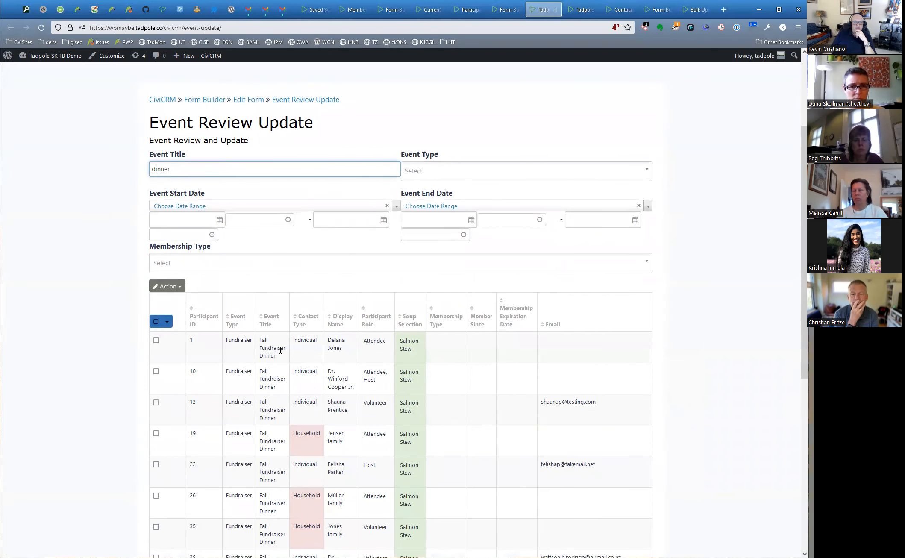
scroll(279, 359, "down", 6)
scroll(276, 365, "up", 6)
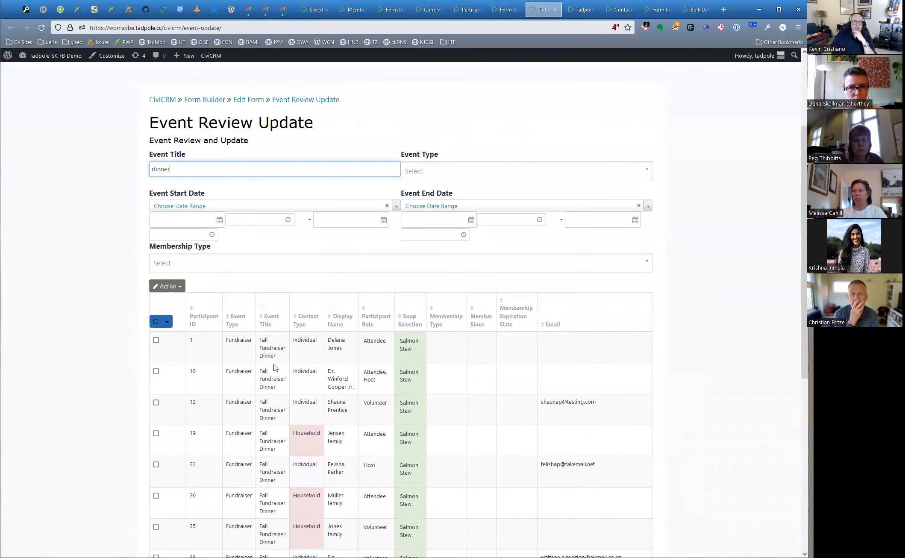
scroll(487, 347, "down", 3)
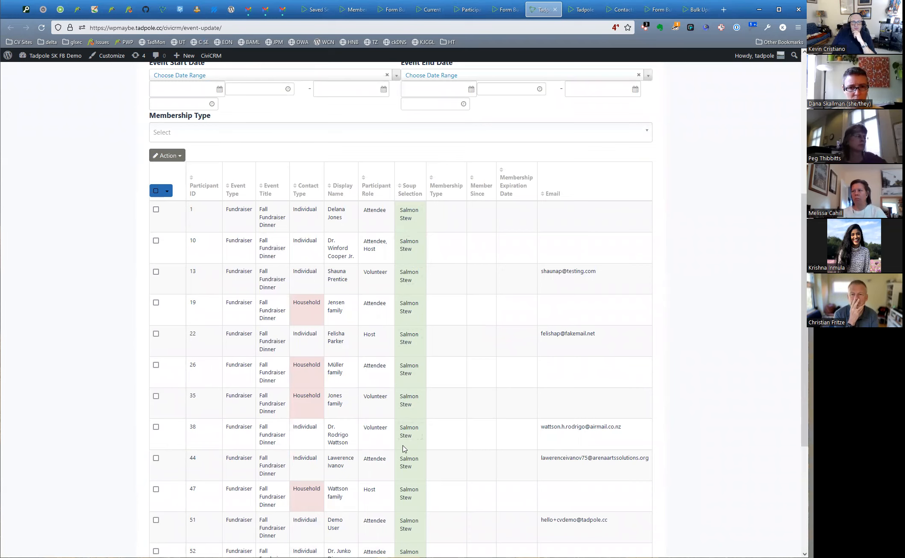
scroll(403, 450, "down", 1)
scroll(403, 451, "down", 3)
scroll(402, 446, "up", 2)
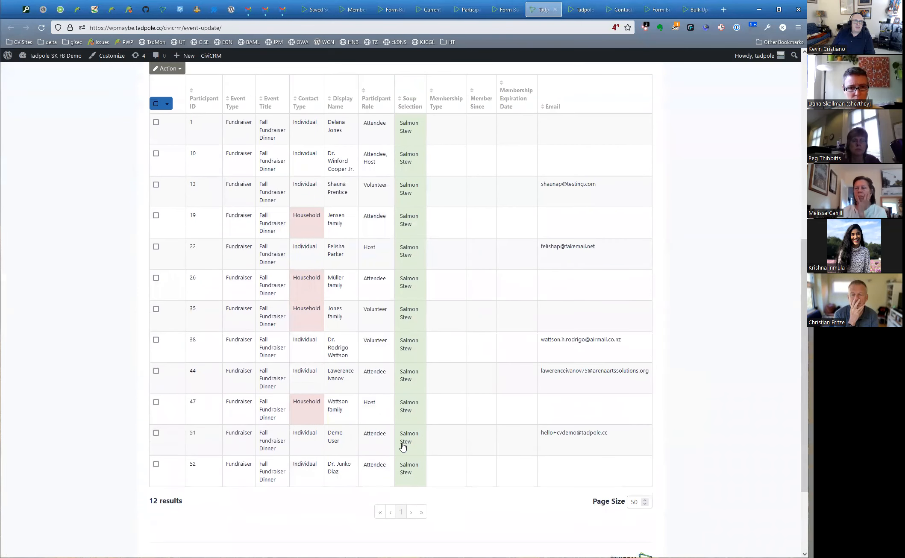
Select all the filtered participants and bulk update their Food Preference: Soup Selection to Chicken Combo
left_click(156, 103)
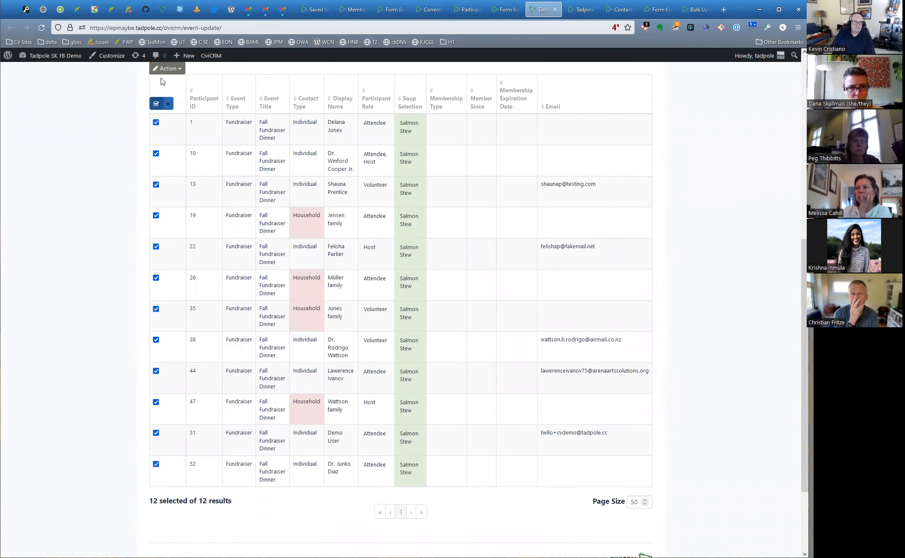
left_click(167, 69)
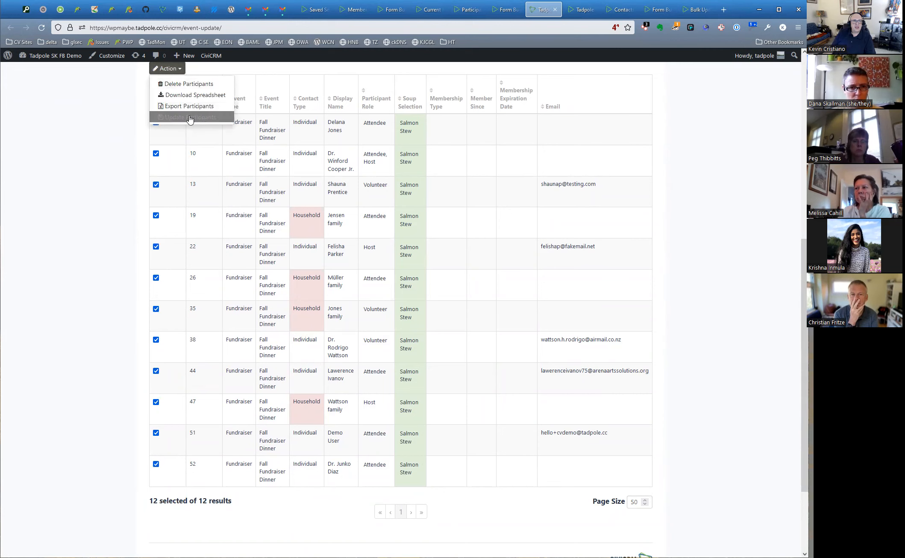
left_click(180, 117)
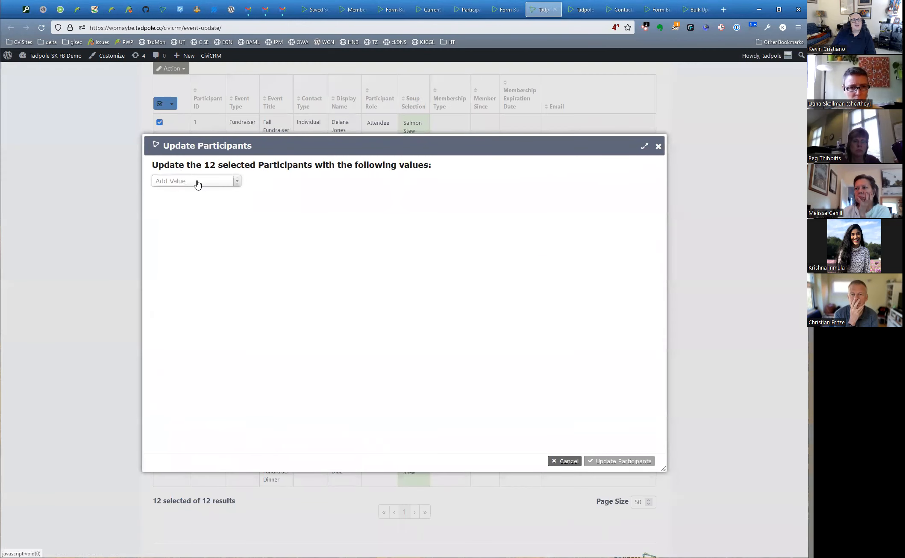
left_click(230, 181)
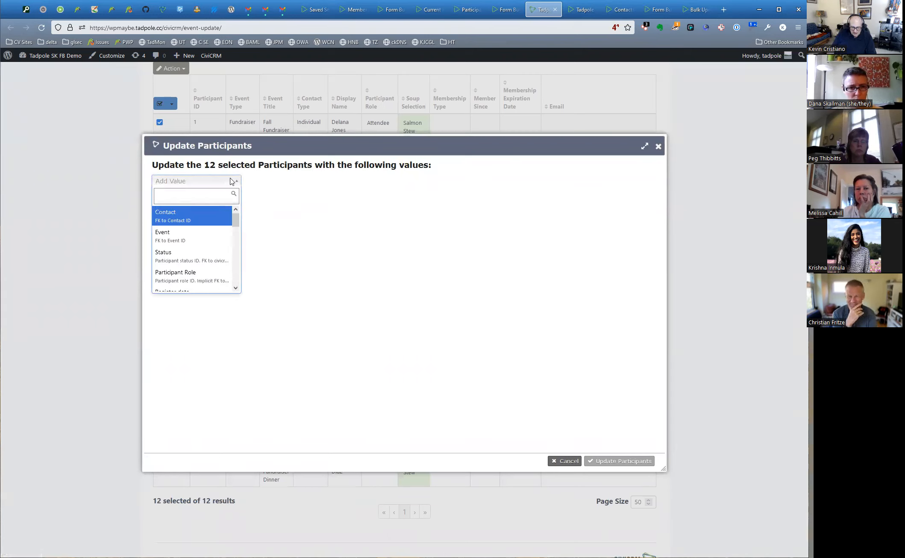
type("soup")
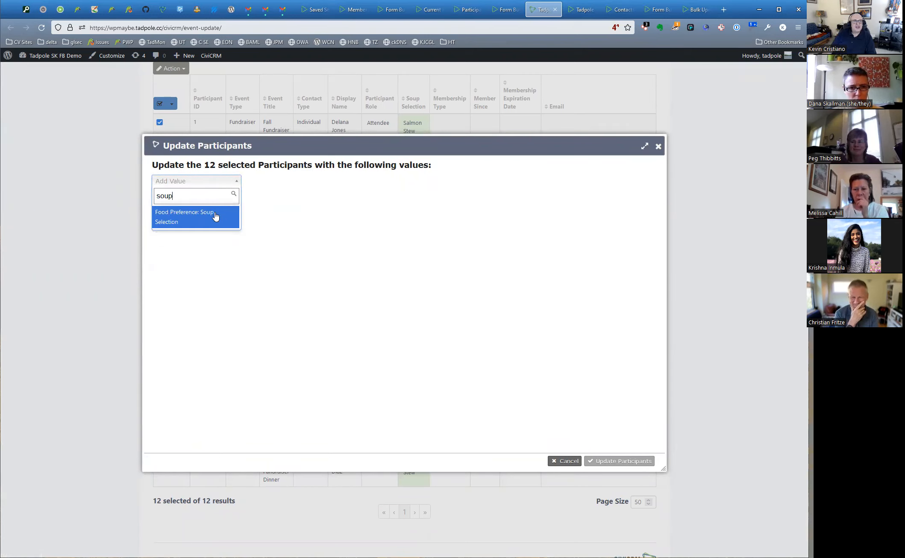
left_click(215, 216)
left_click(275, 182)
left_click(284, 226)
left_click(624, 458)
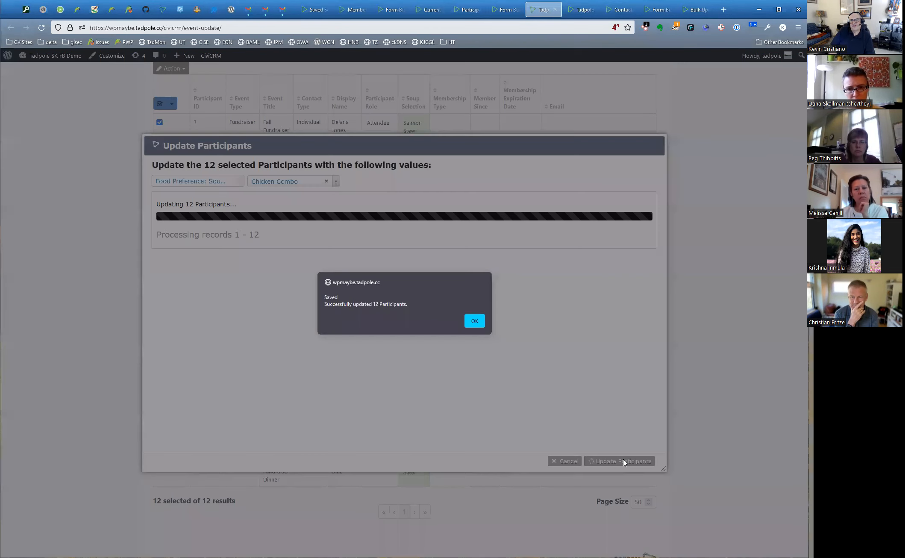
left_click(472, 321)
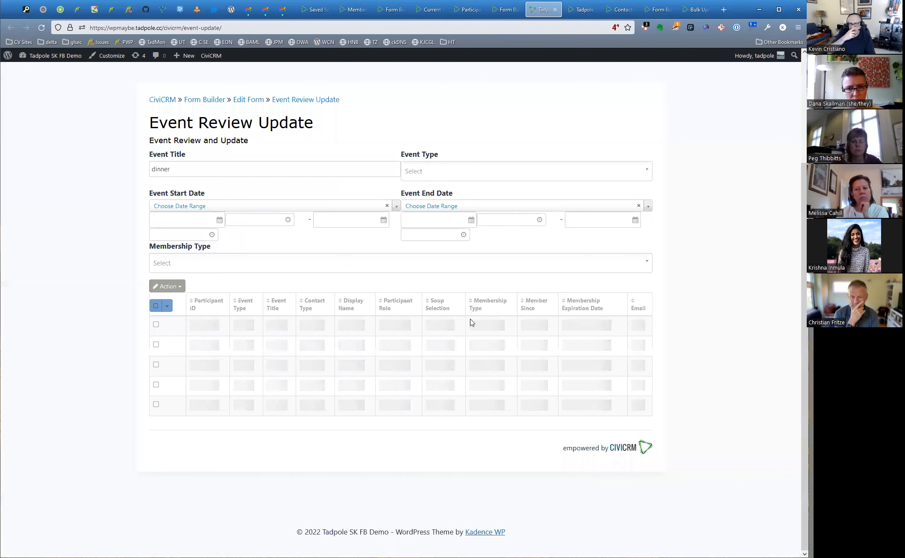
scroll(506, 341, "down", 2)
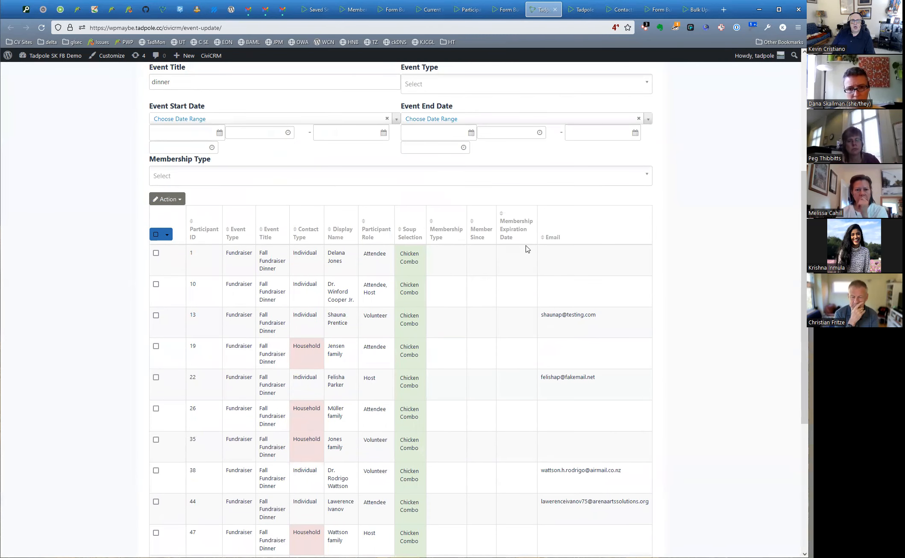
scroll(527, 249, "down", 1)
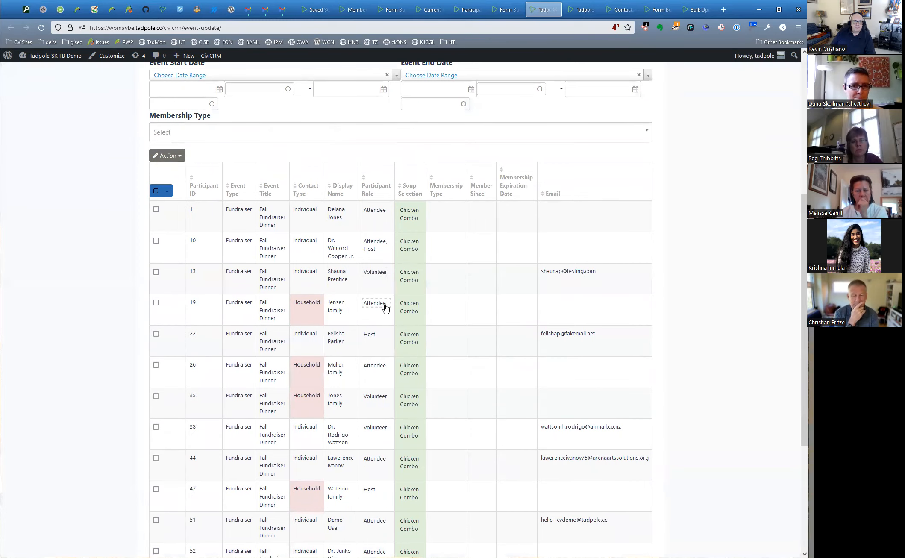
Edit the Participant Role of the second listed participant in place, leaving only Attendee, and save it
left_click(378, 247)
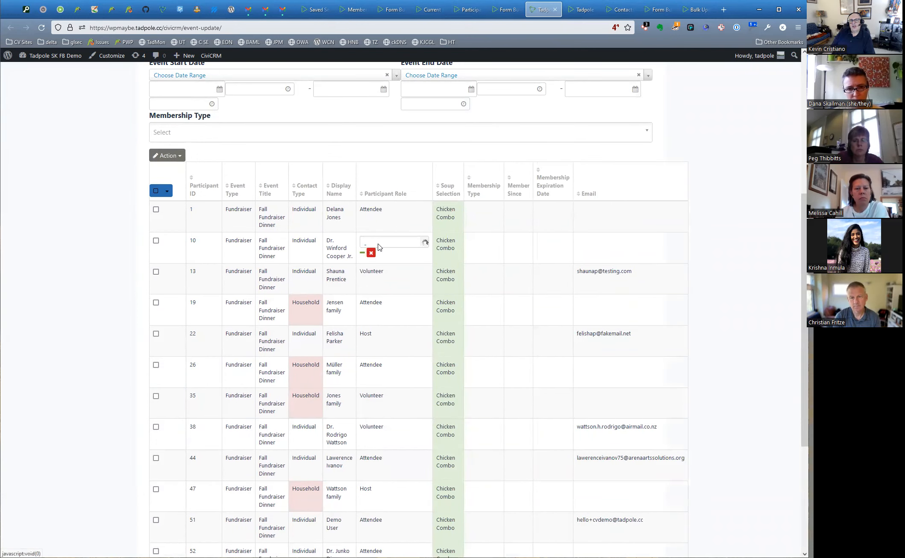
left_click(404, 244)
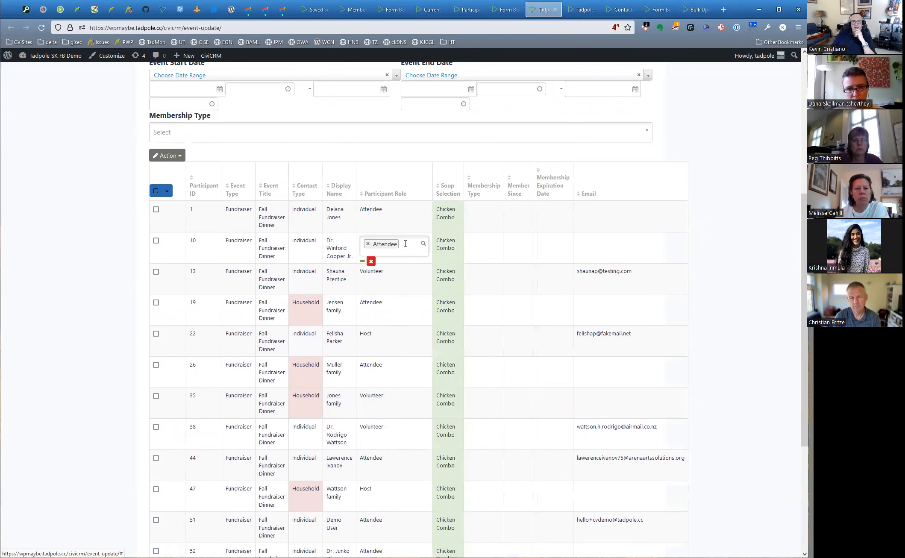
left_click(363, 263)
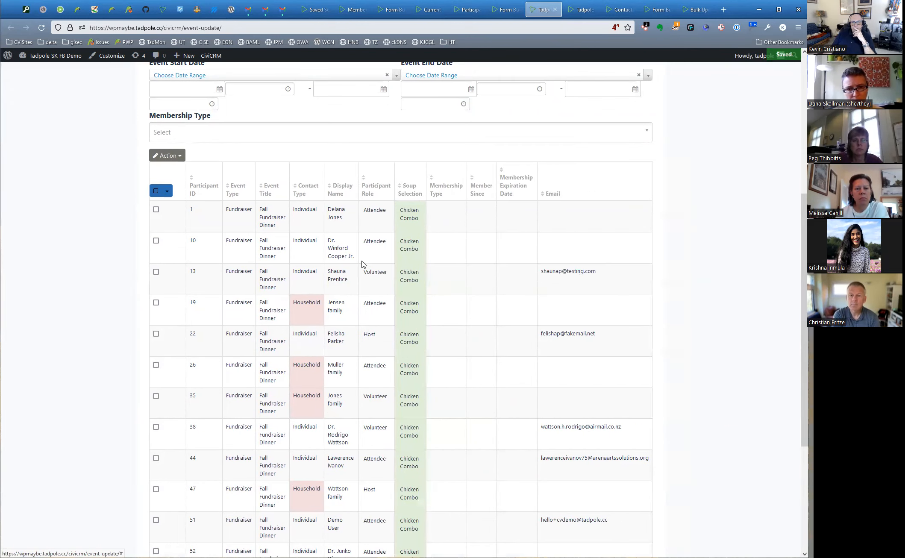
Add the Attendee role in place to the household participant listed as Volunteer and save it
scroll(365, 273, "down", 3)
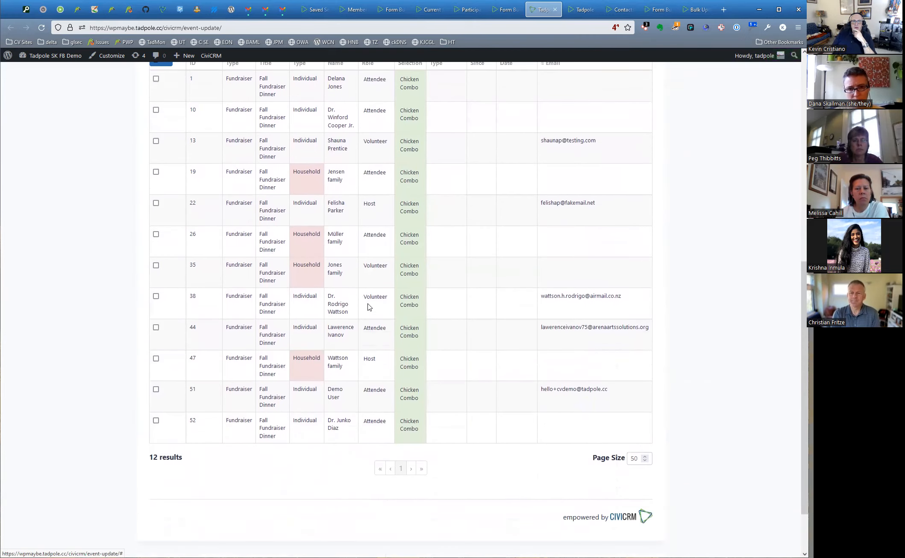
left_click(378, 262)
left_click(410, 270)
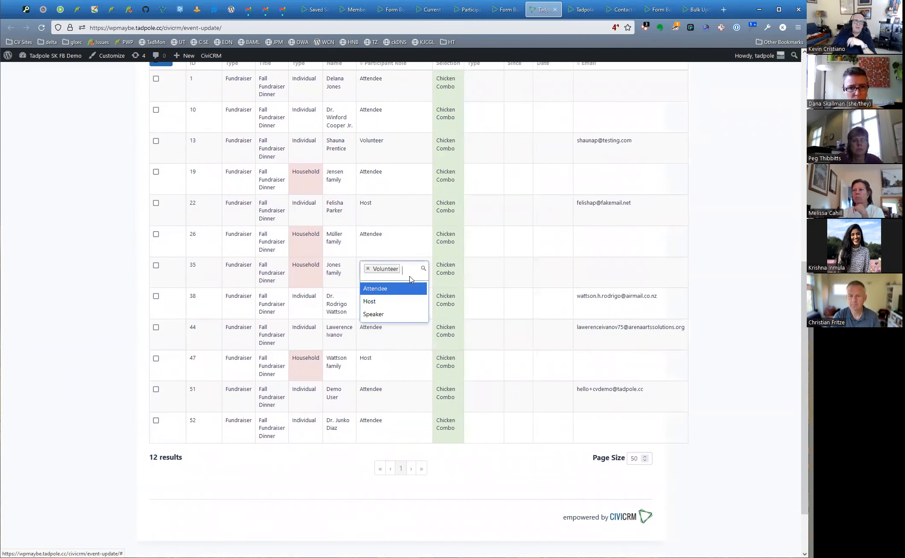
left_click(380, 285)
left_click(363, 298)
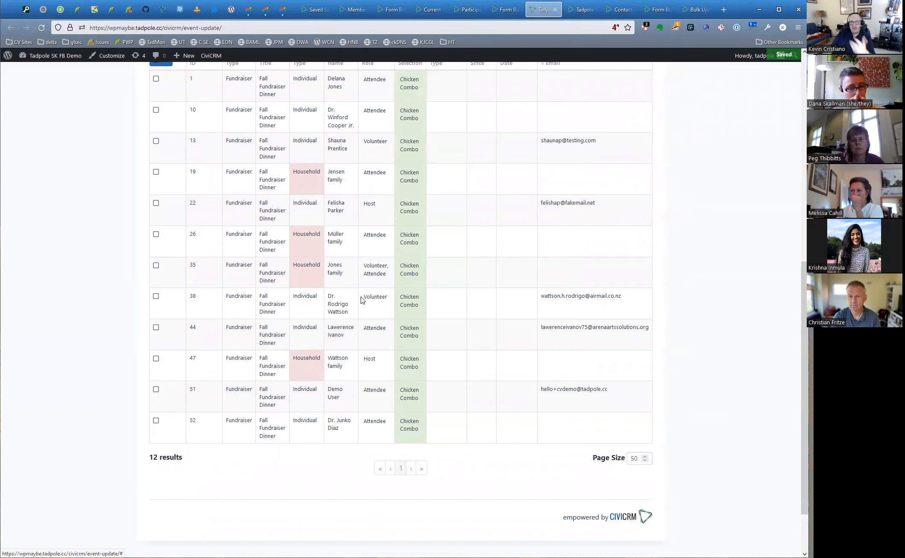
Filter the participants by the Lifetime membership type and clear the Event Title filter
scroll(406, 316, "up", 6)
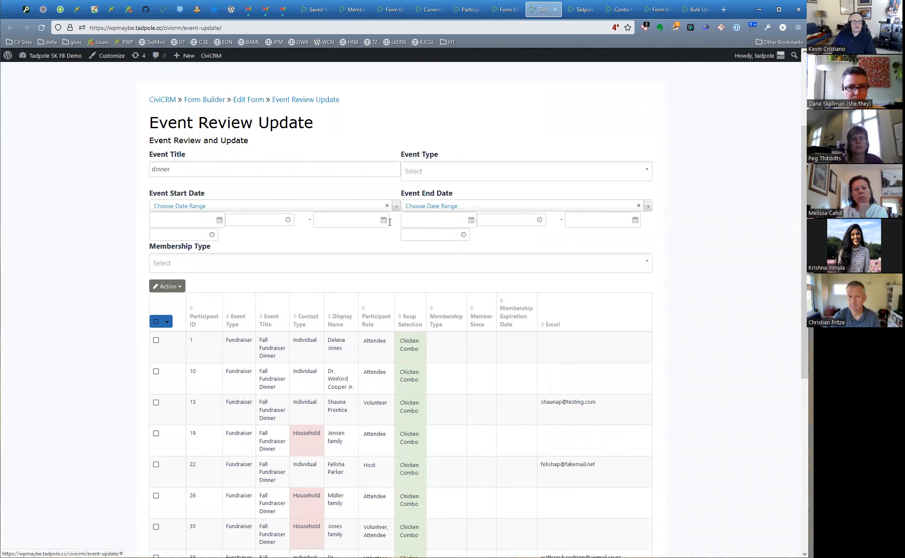
left_click(281, 261)
left_click(225, 306)
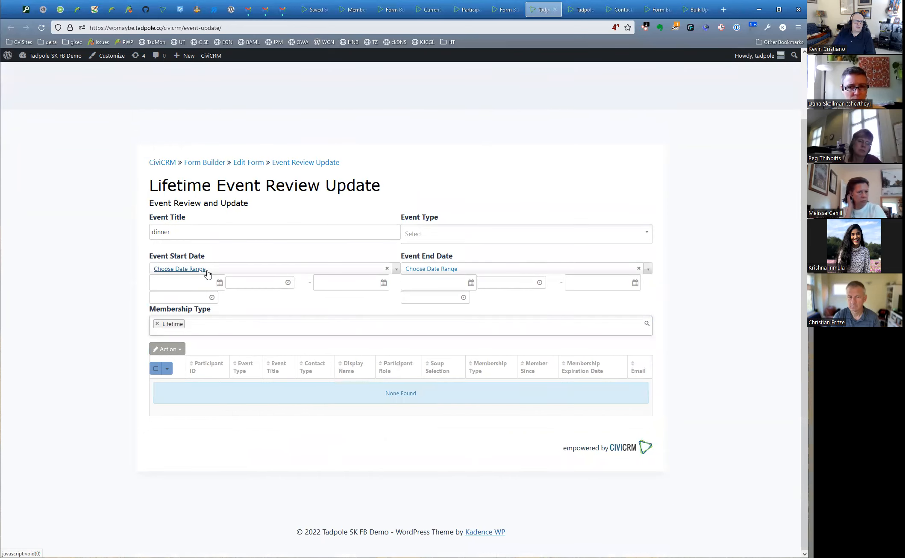
left_click_drag(186, 234, 128, 225)
key("BackSpace")
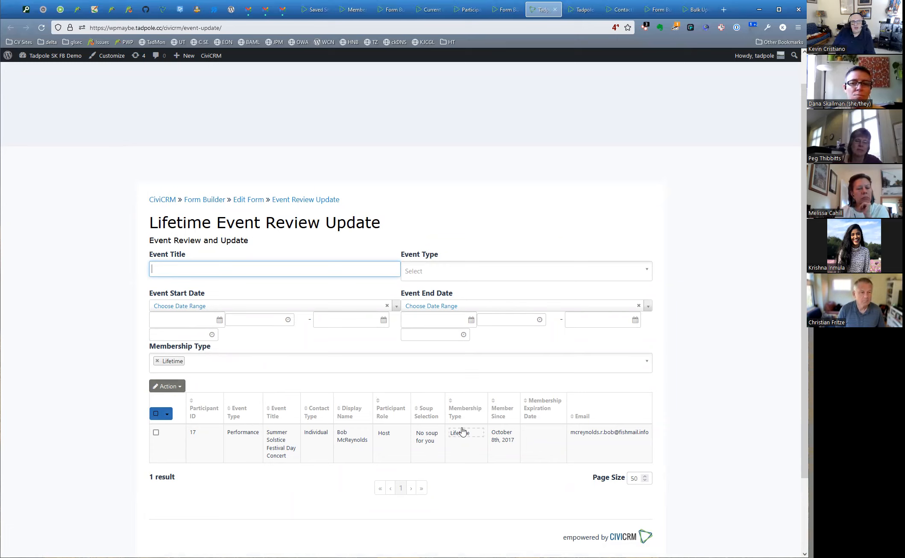
Remove the Lifetime value from the Membership Type filter and look over the full participant list
left_click(155, 361)
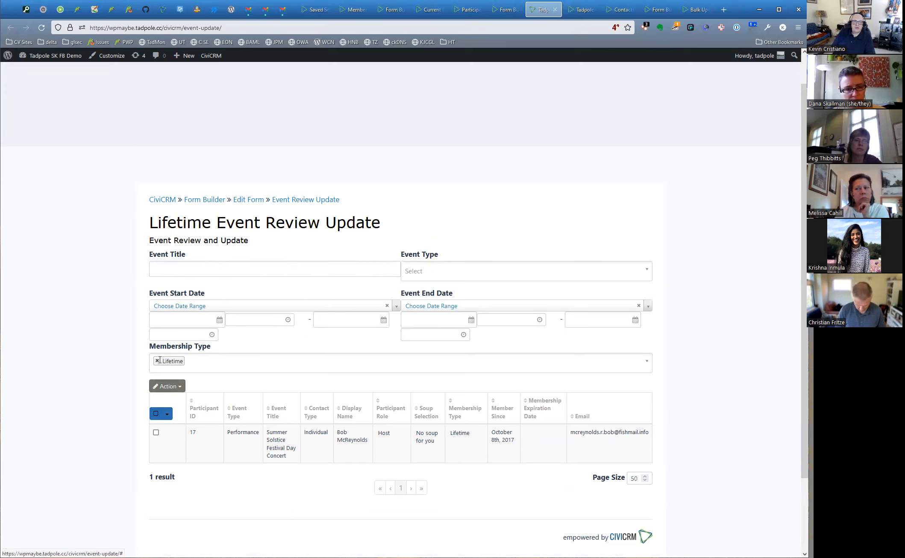
left_click(158, 361)
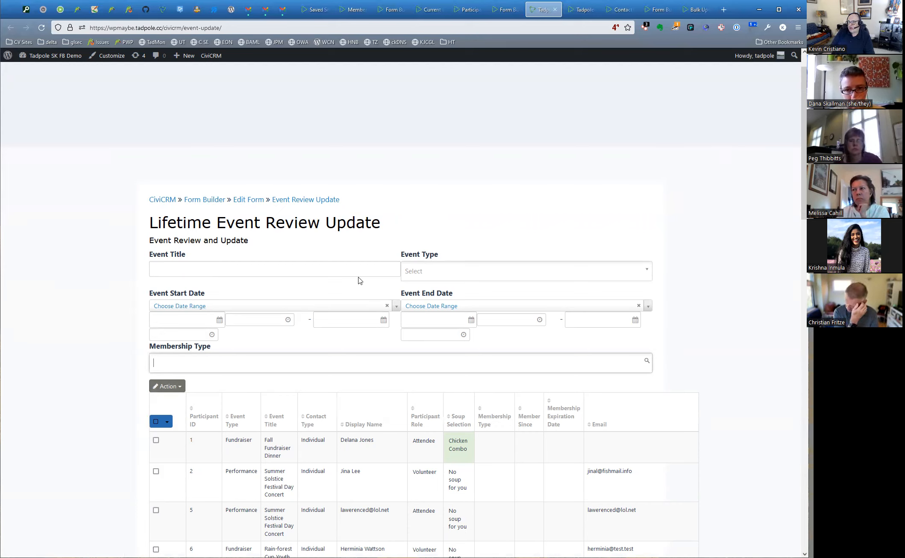
scroll(451, 348, "down", 3)
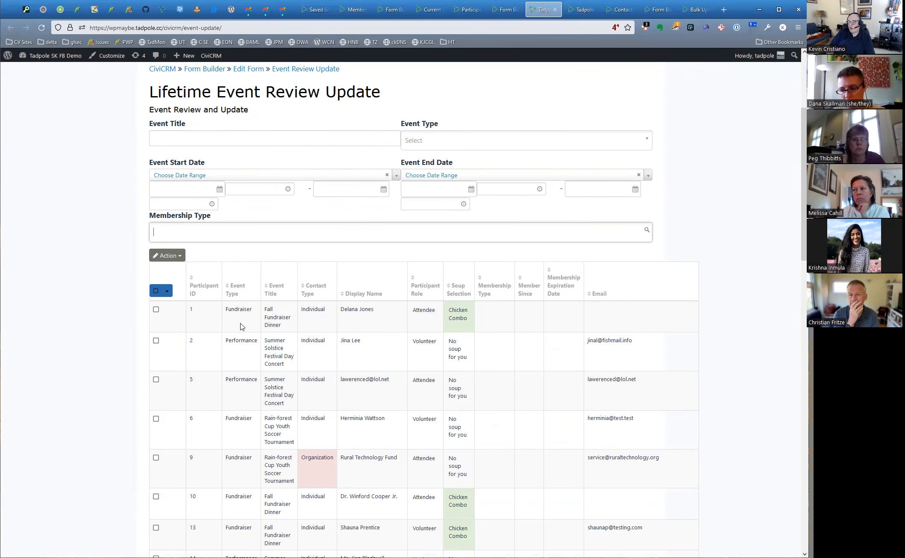
Select all listed participants and look over the bulk actions available for them without running any
left_click(156, 291)
left_click(168, 255)
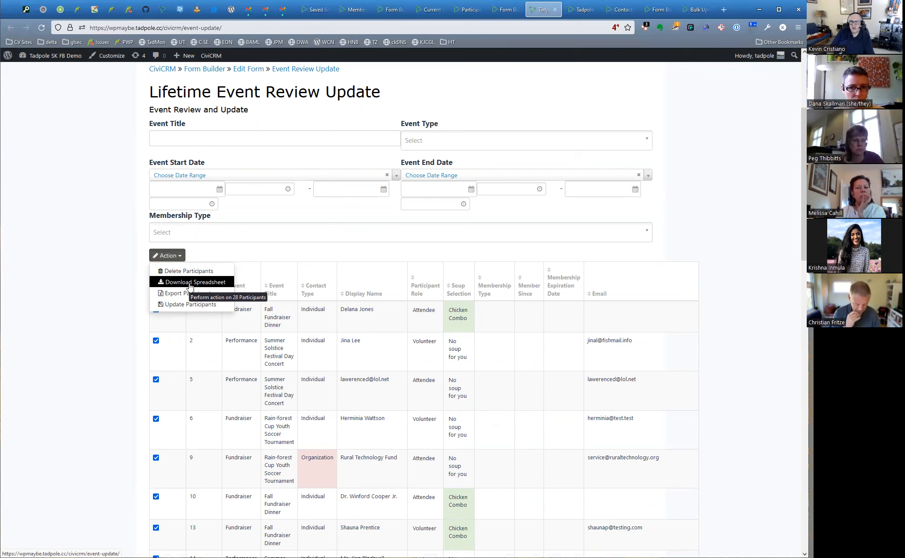
left_click(736, 172)
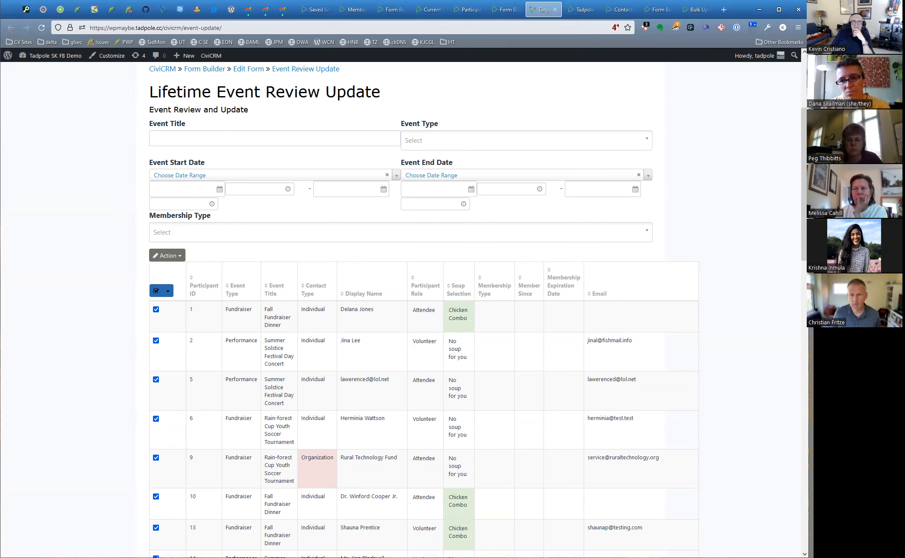
Switch to the Contacts individuals search and review the column settings of its Contacts individuals For Update display
left_click(584, 11)
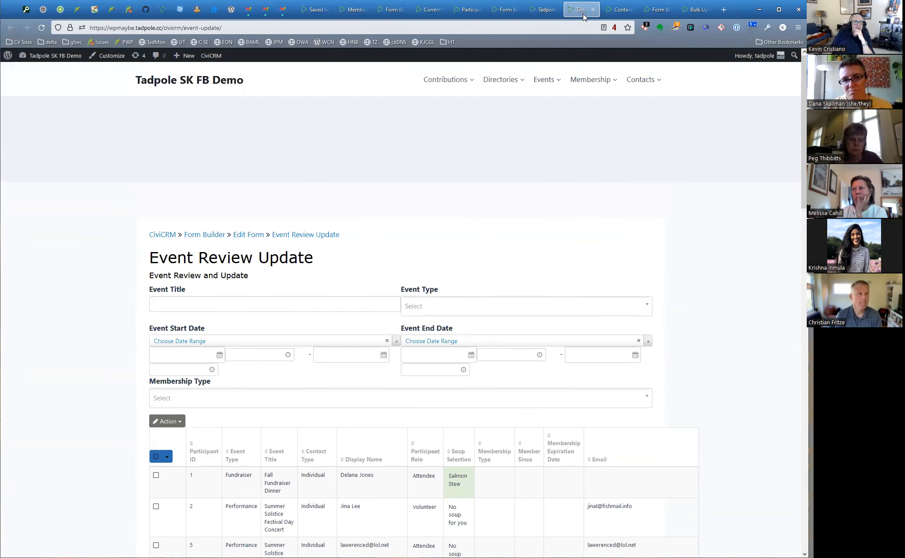
left_click(613, 11)
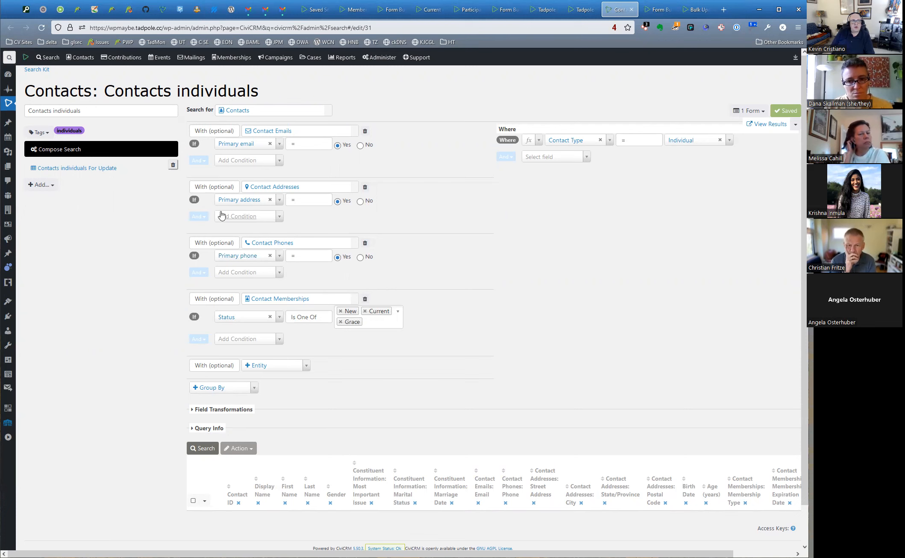
left_click(103, 172)
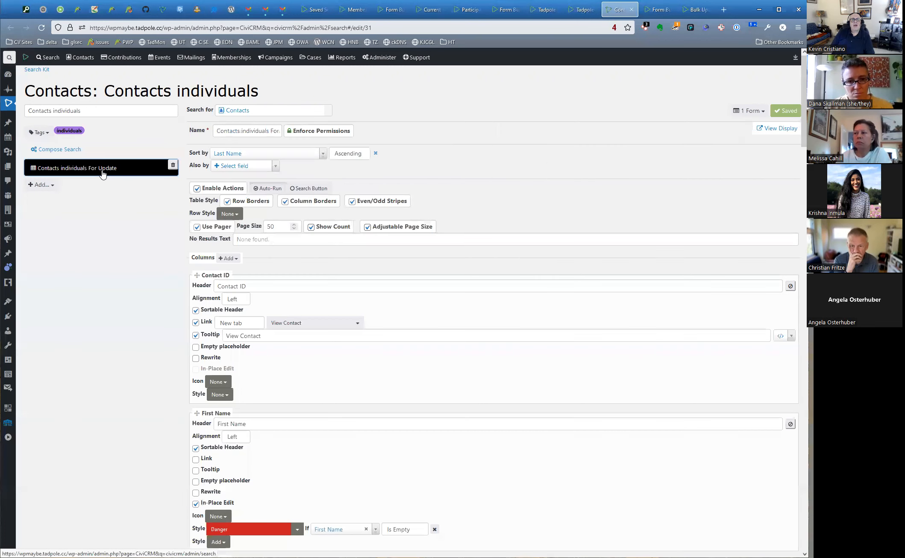
scroll(411, 204, "down", 2)
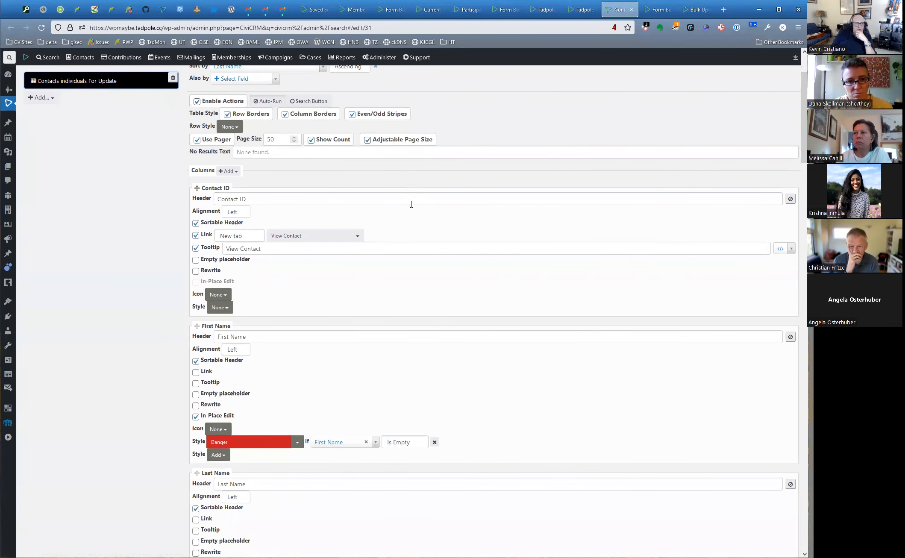
scroll(411, 205, "down", 4)
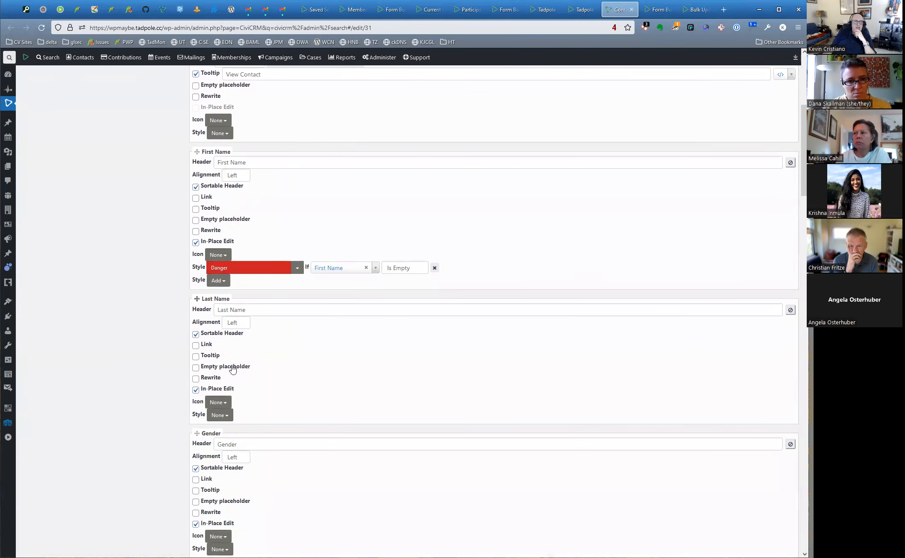
scroll(350, 397, "down", 2)
scroll(350, 397, "down", 5)
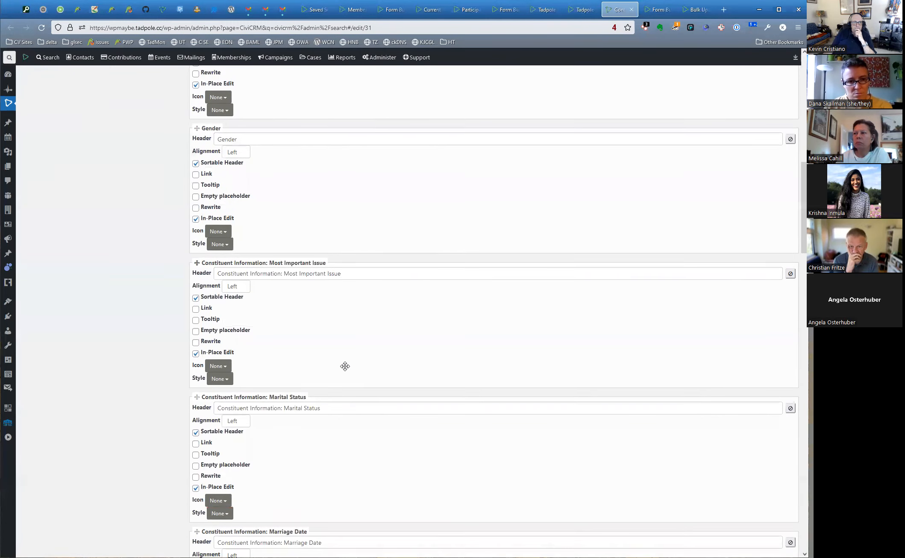
scroll(337, 261, "down", 5)
scroll(337, 261, "down", 20)
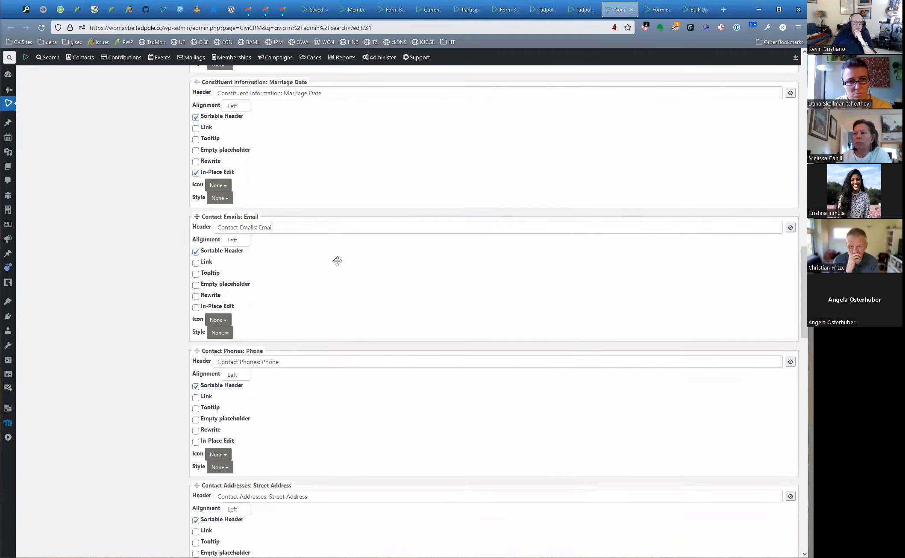
Preview the Contacts individuals For Update display and look over the resulting contact table
left_click(204, 468)
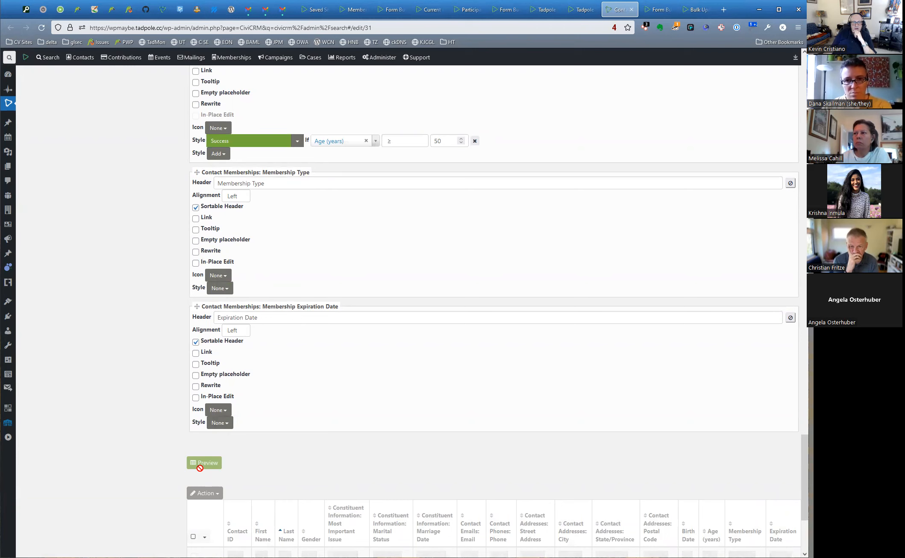
scroll(200, 468, "down", 3)
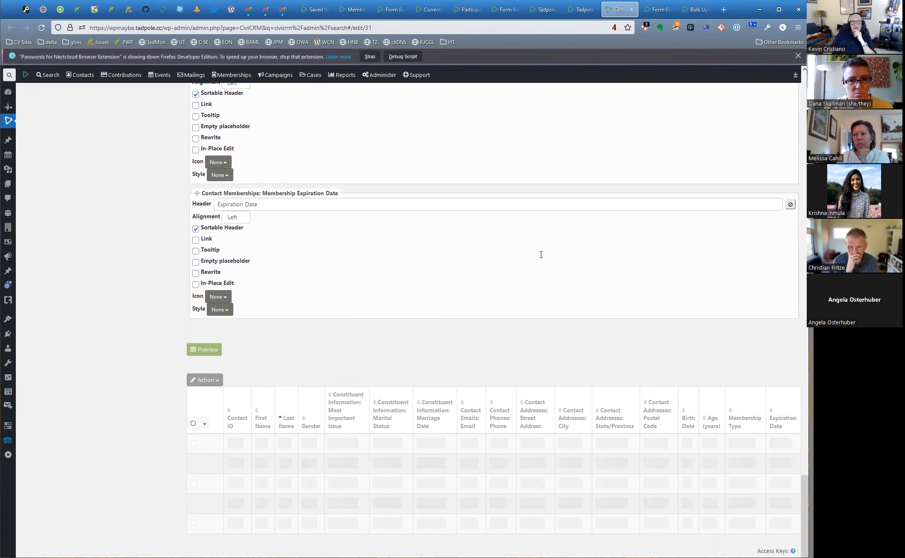
scroll(497, 278, "down", 4)
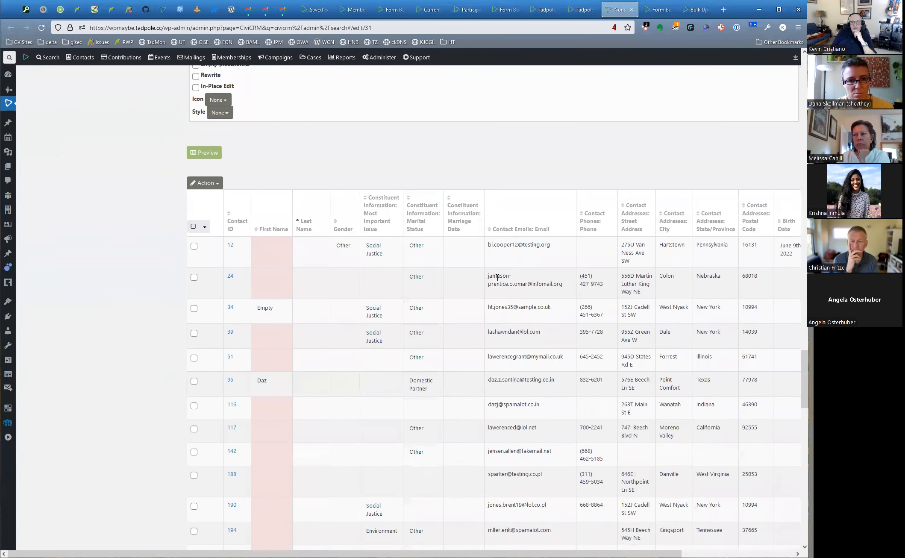
scroll(478, 252, "down", 3)
scroll(451, 273, "up", 5)
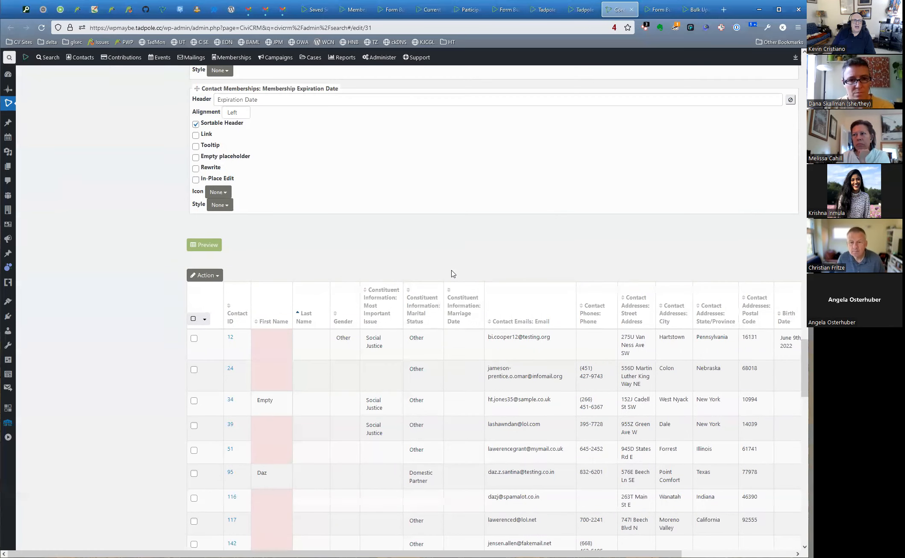
Fill in the first listed contact's First Name as First and Last Name as Last in place, saving each value
left_click(281, 339)
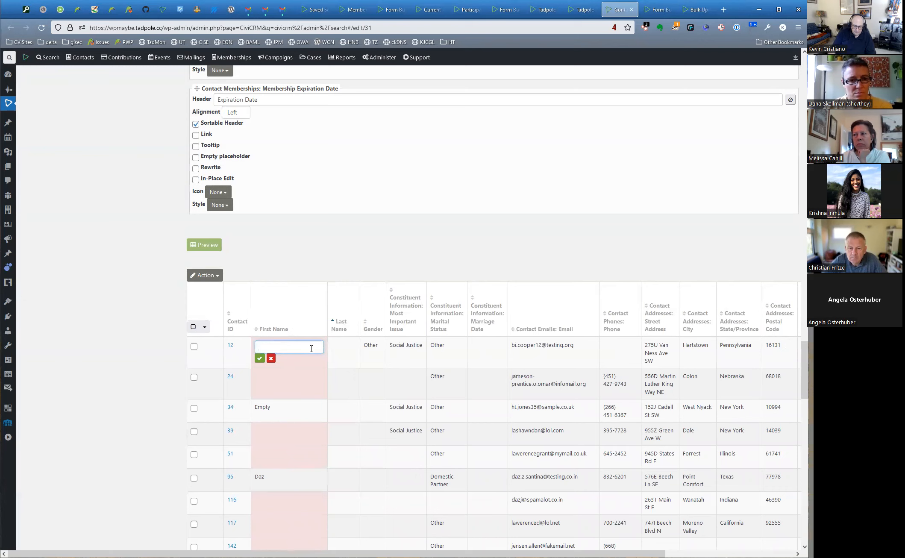
type("First")
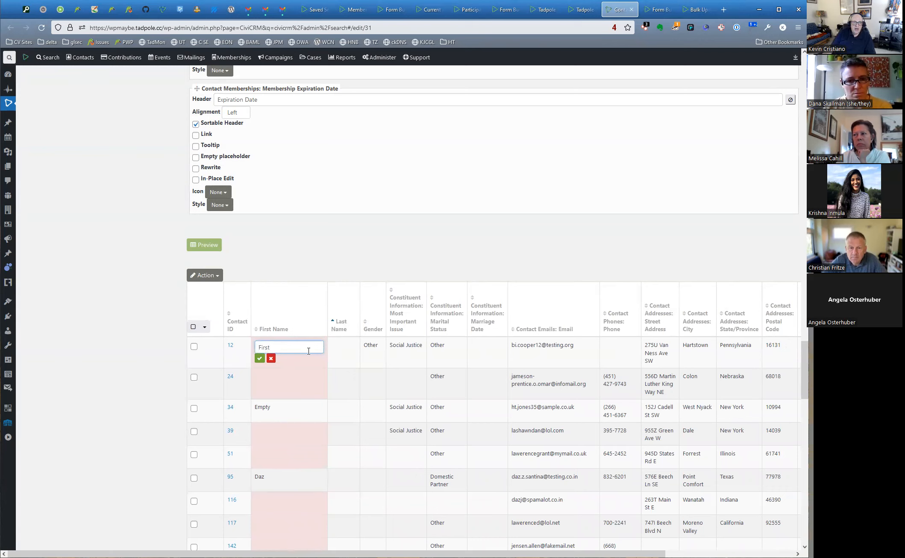
left_click(260, 358)
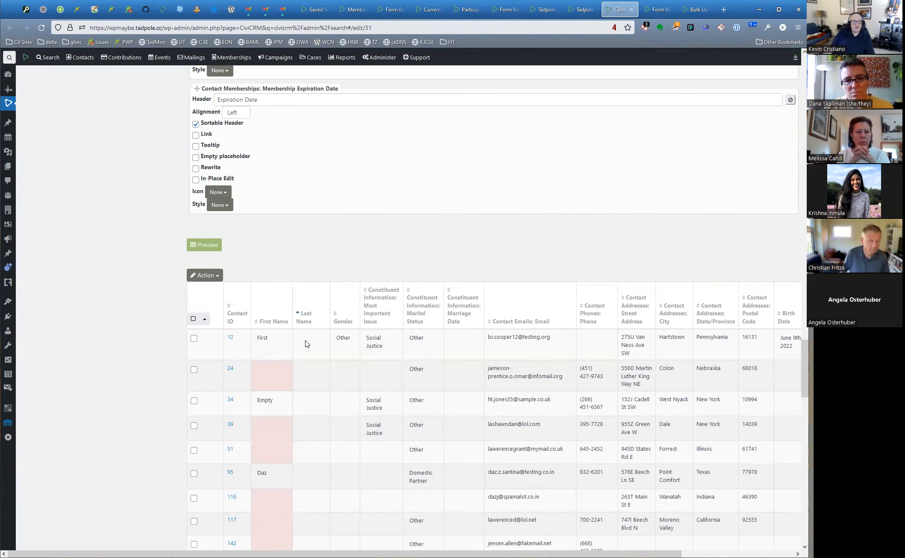
left_click(308, 340)
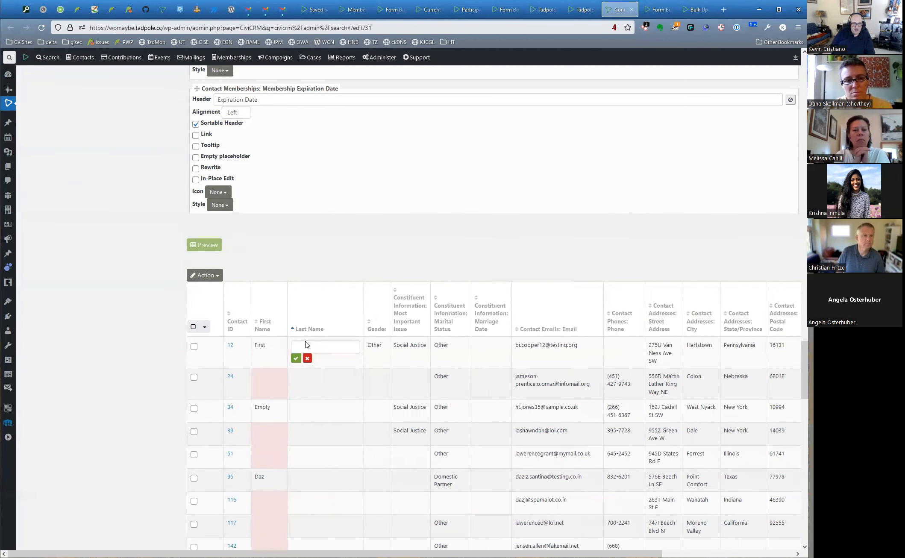
type("Last")
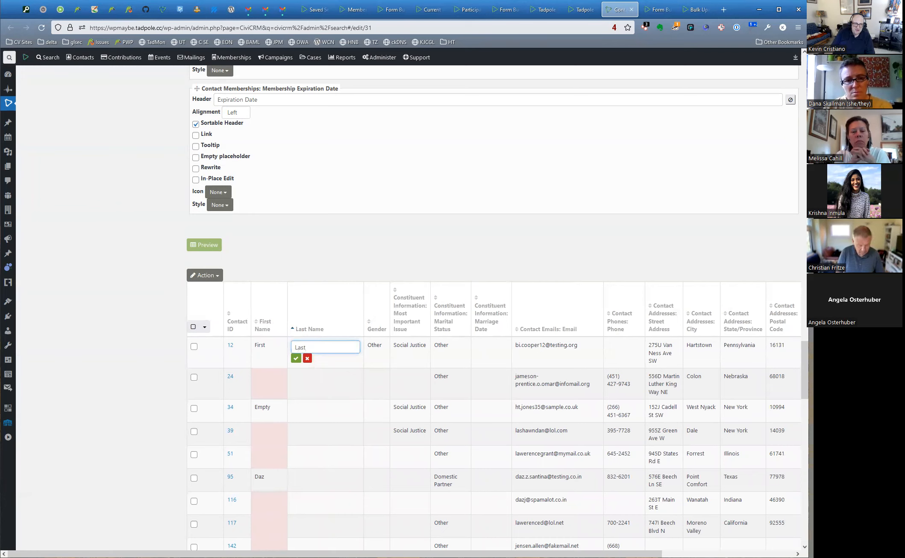
left_click(296, 358)
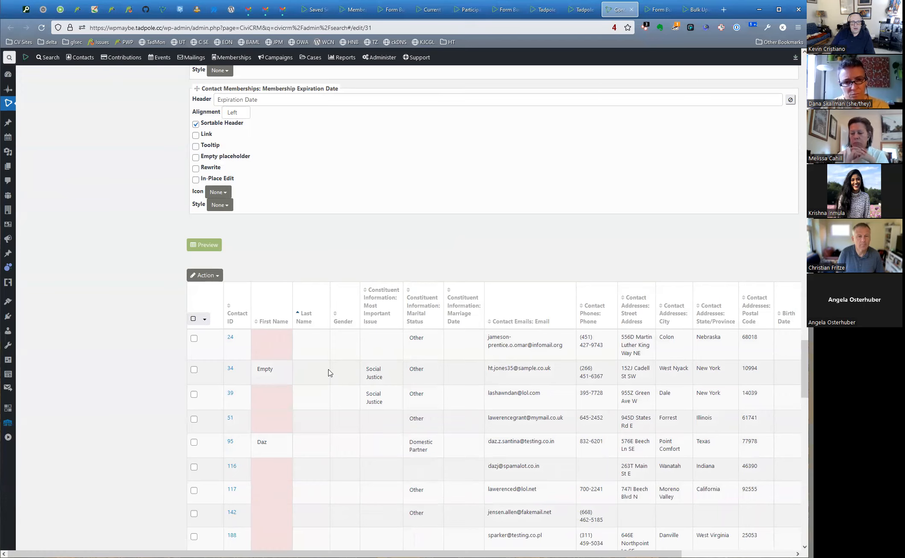
Look through the previewed contact list down to its end and back up to the column settings
scroll(312, 369, "down", 1)
scroll(312, 370, "down", 3)
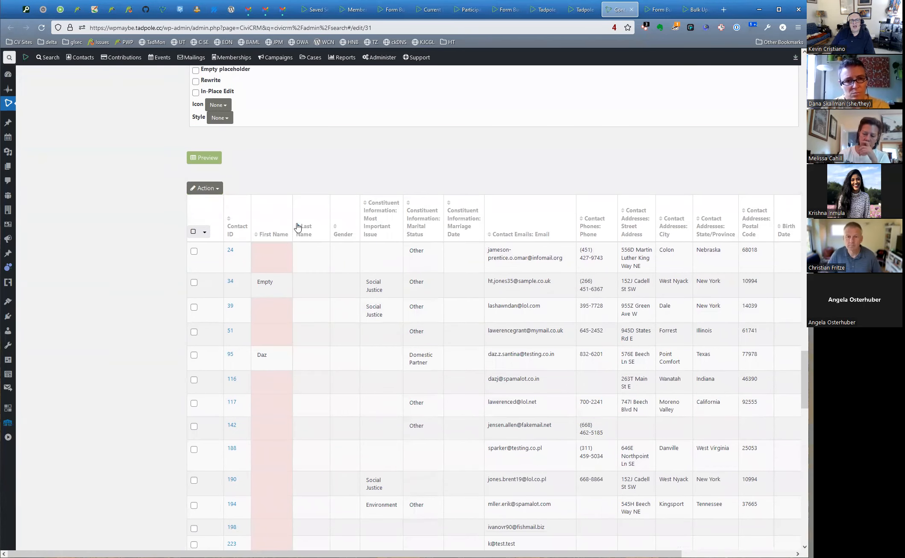
scroll(325, 256, "down", 4)
scroll(332, 295, "down", 20)
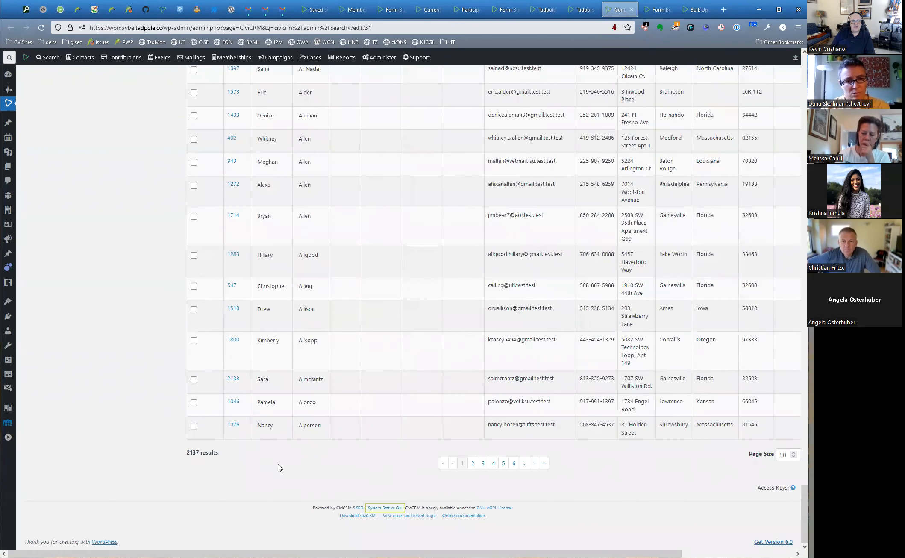
scroll(344, 449, "up", 1)
scroll(344, 449, "up", 20)
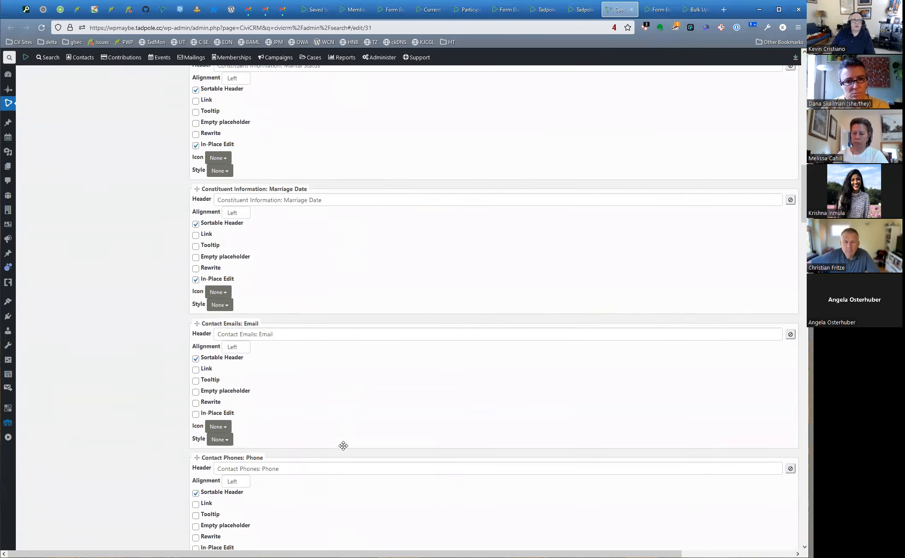
Open the Bulk Update Individuals form and filter the contacts by the city new york
left_click(700, 9)
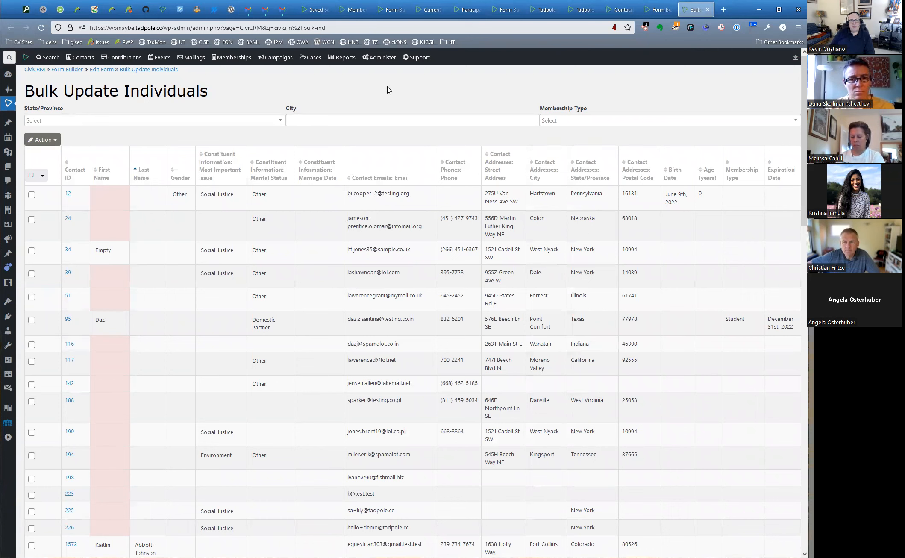
left_click(349, 120)
type("new york")
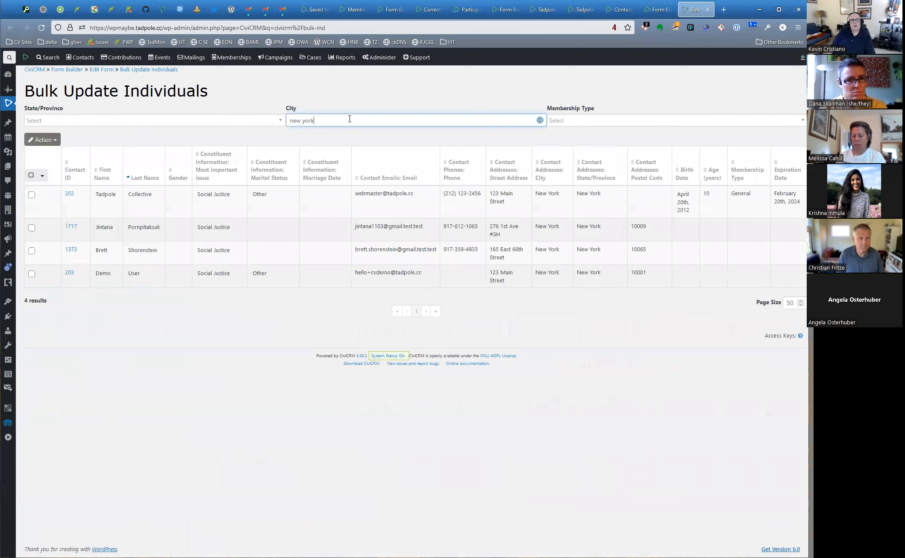
Clear the City filter, set the State/Province filter to Pennsylvania, and look through the matching individuals
left_click_drag(393, 120, 278, 116)
key("BackSpace")
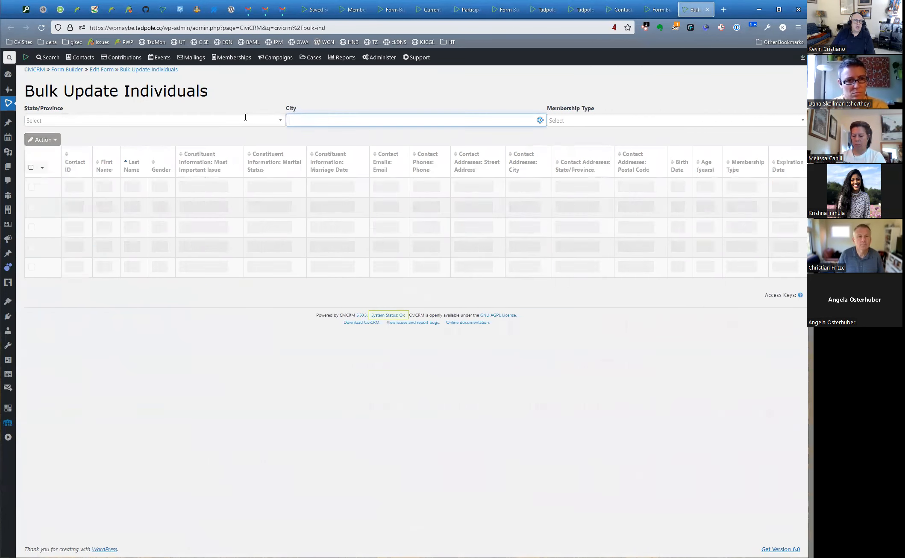
left_click(242, 121)
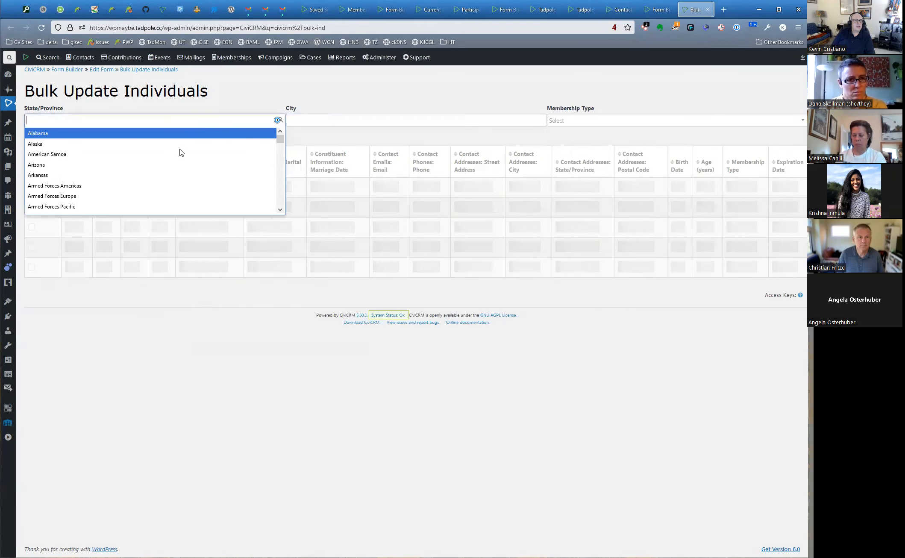
type("penn")
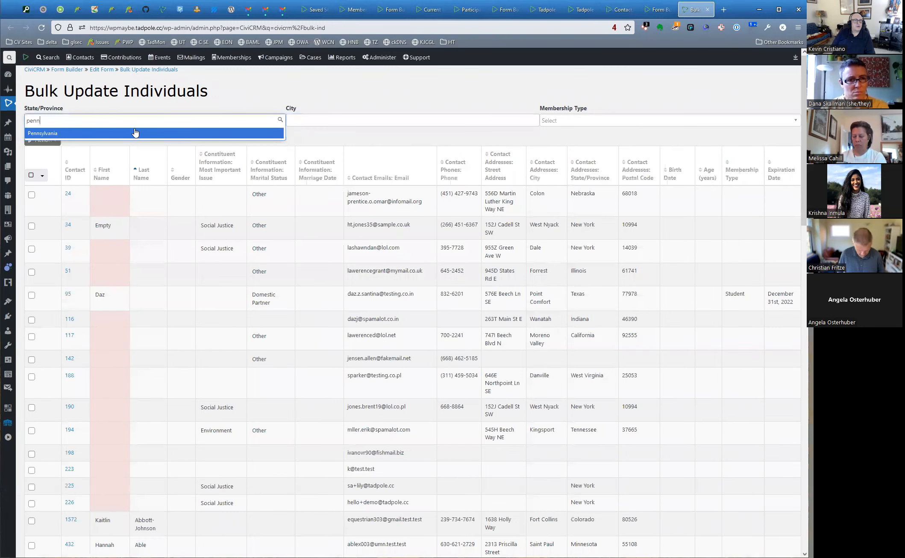
left_click(135, 132)
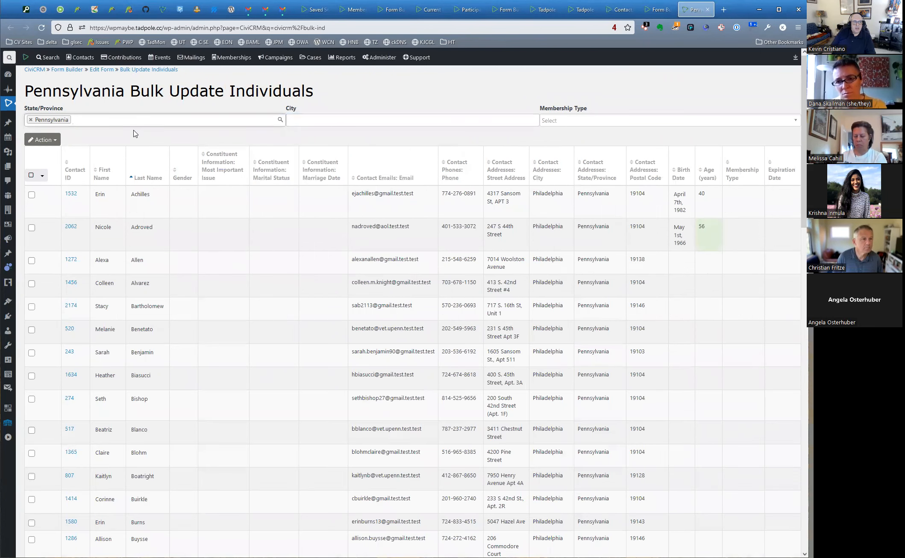
scroll(349, 269, "down", 2)
scroll(349, 268, "down", 5)
scroll(348, 268, "up", 10)
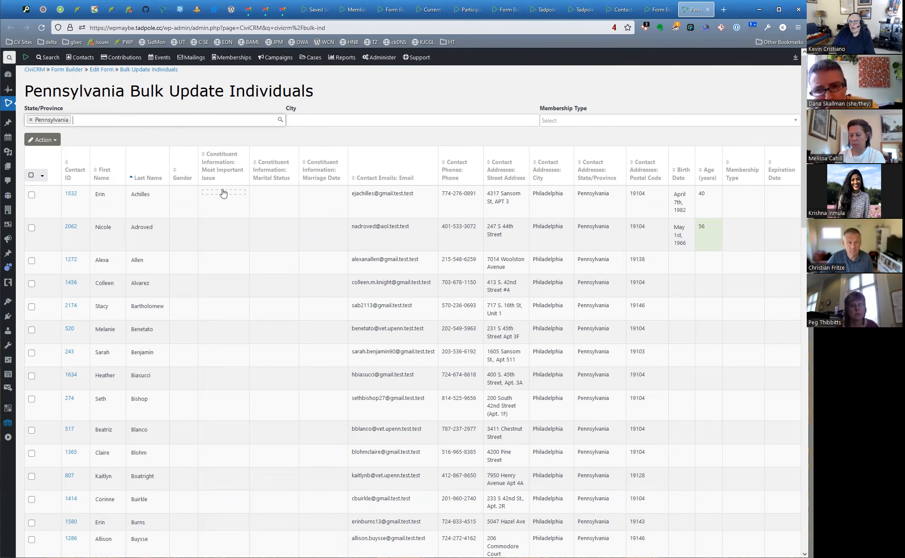
Open the Group Search saved search for editing and run it to list the groups
left_click(312, 9)
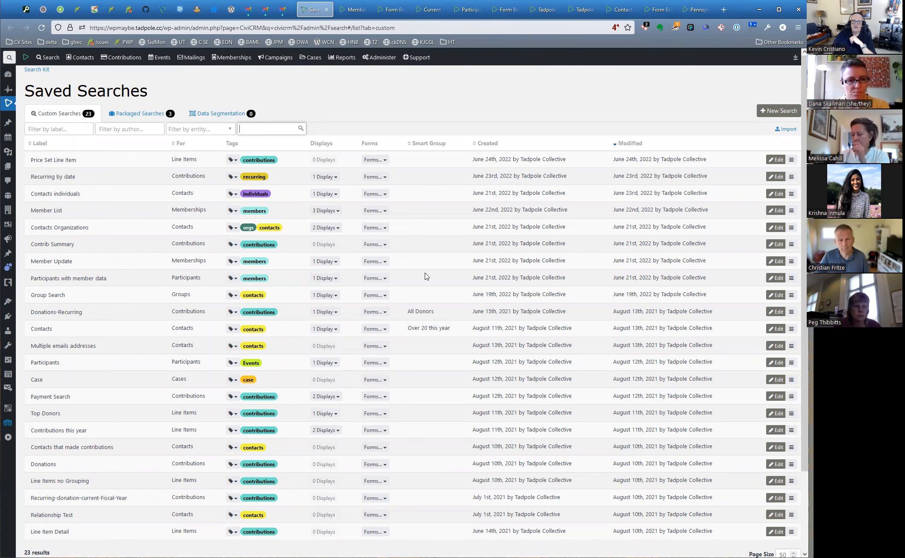
left_click(776, 296)
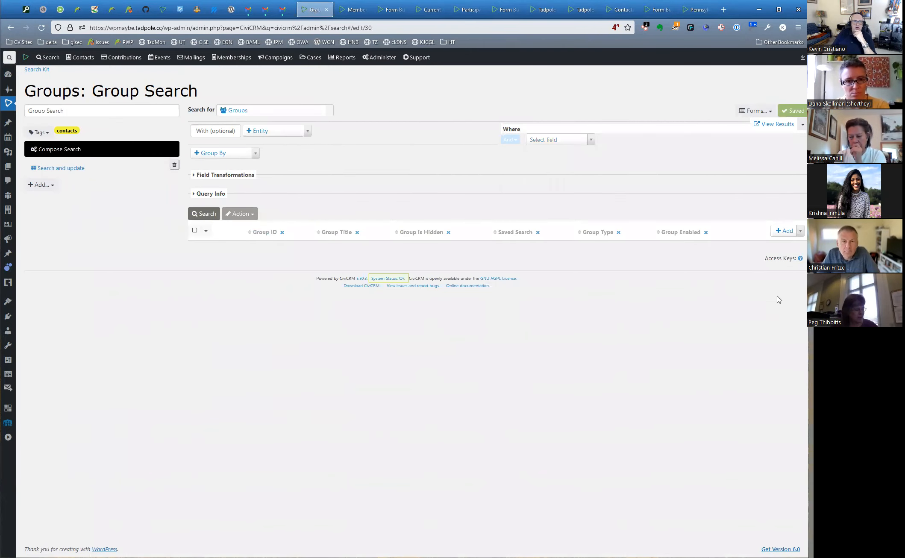
left_click(209, 218)
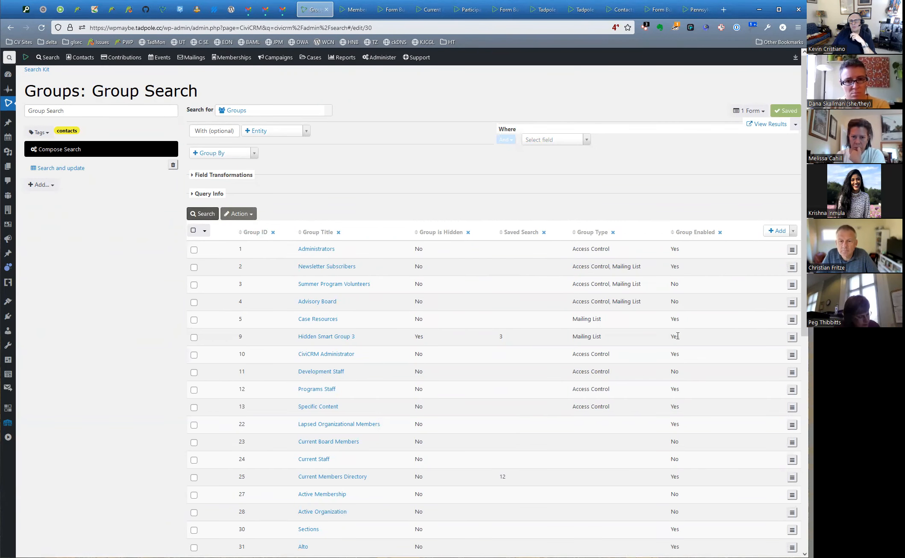
Open the Search and update display of the group search and review which columns allow in-place editing
scroll(677, 336, "up", 2)
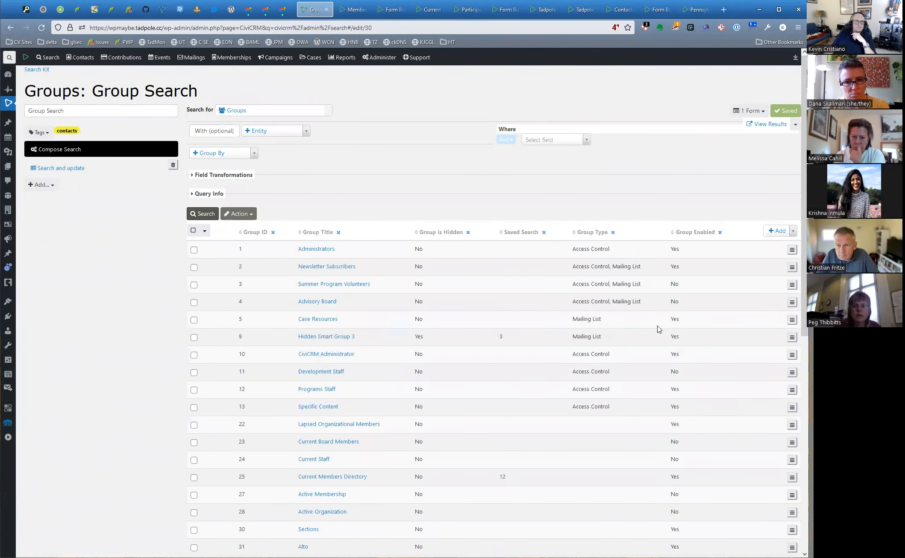
left_click(74, 171)
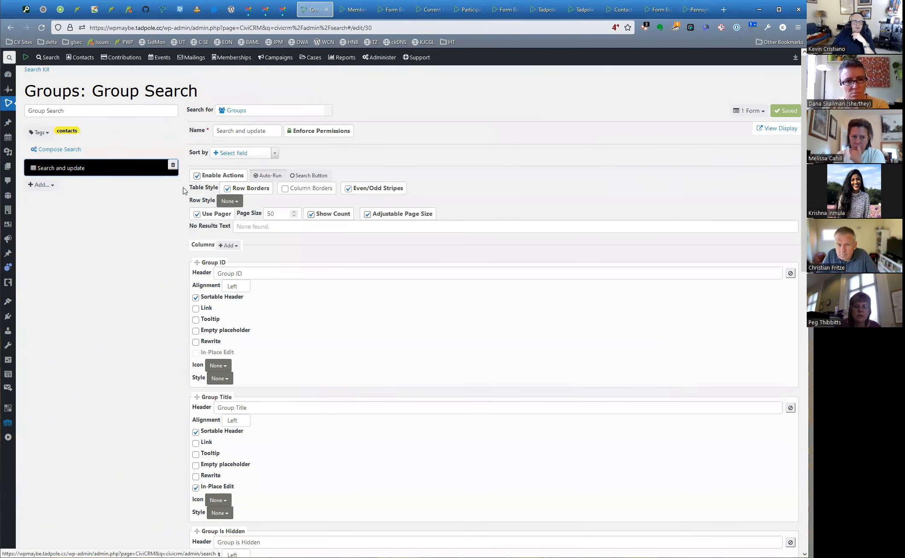
scroll(269, 290, "down", 10)
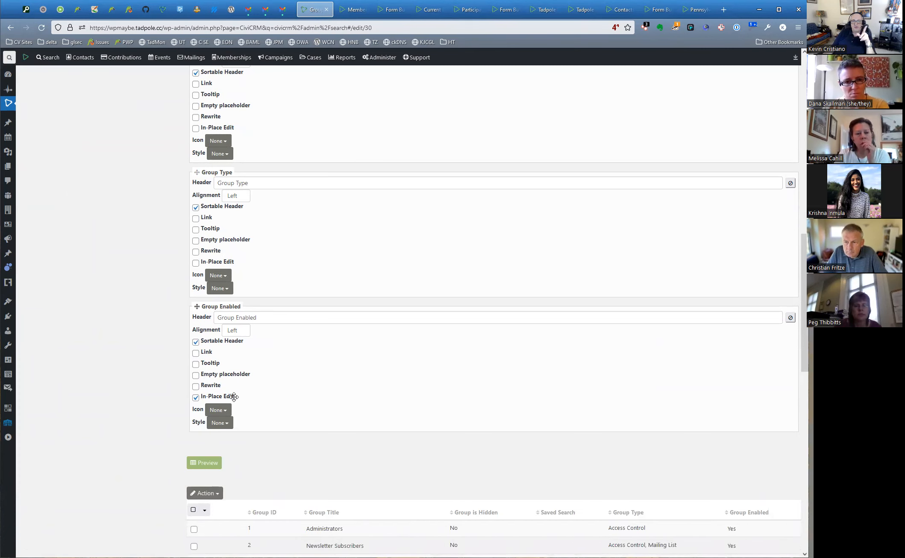
In the group display's preview, set Group Enabled to No for the Lapsed Organizational Members group and save the edit
scroll(401, 390, "down", 7)
scroll(407, 393, "down", 1)
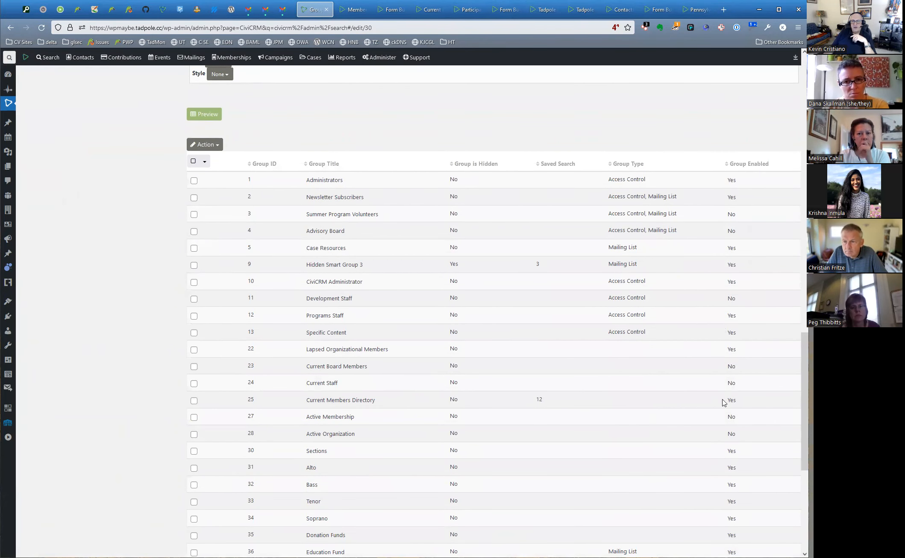
left_click(734, 352)
left_click(749, 346)
left_click(728, 356)
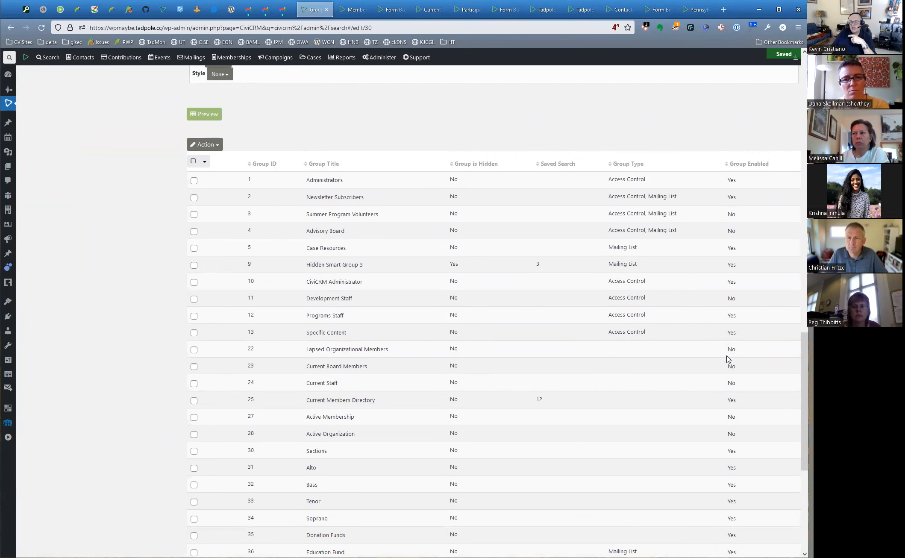
scroll(721, 363, "down", 3)
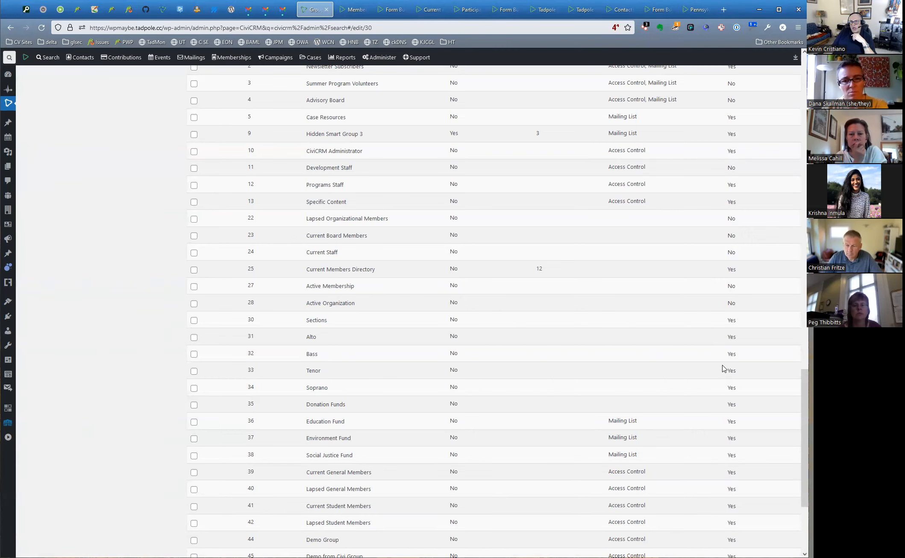
scroll(721, 368, "up", 2)
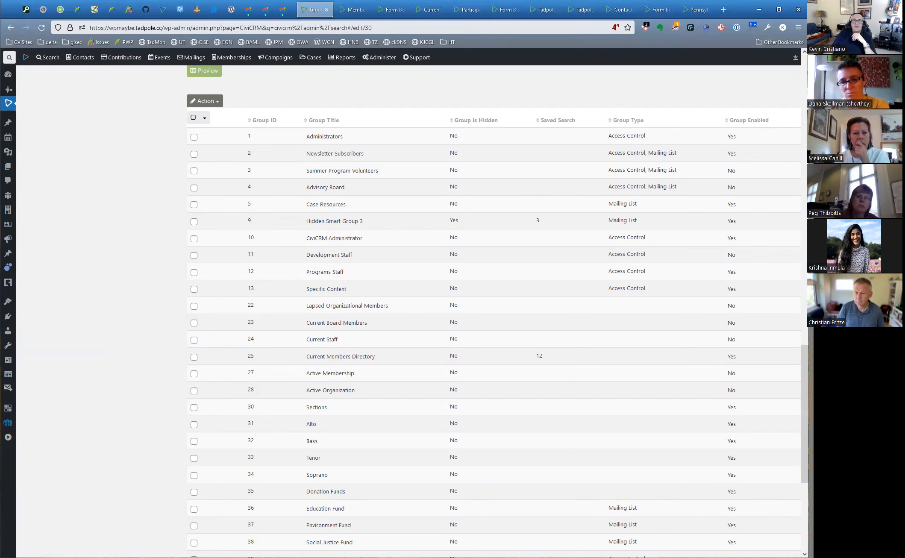
Look over the Event Review Update and Lifetime Event Review Update pages, plus the Form Builder settings of Event Review Update
left_click(583, 10)
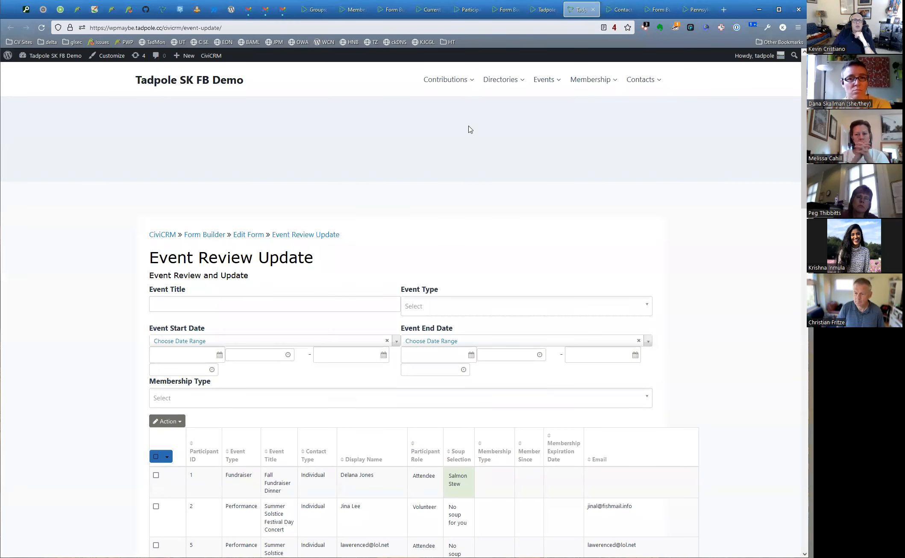
scroll(337, 292, "down", 4)
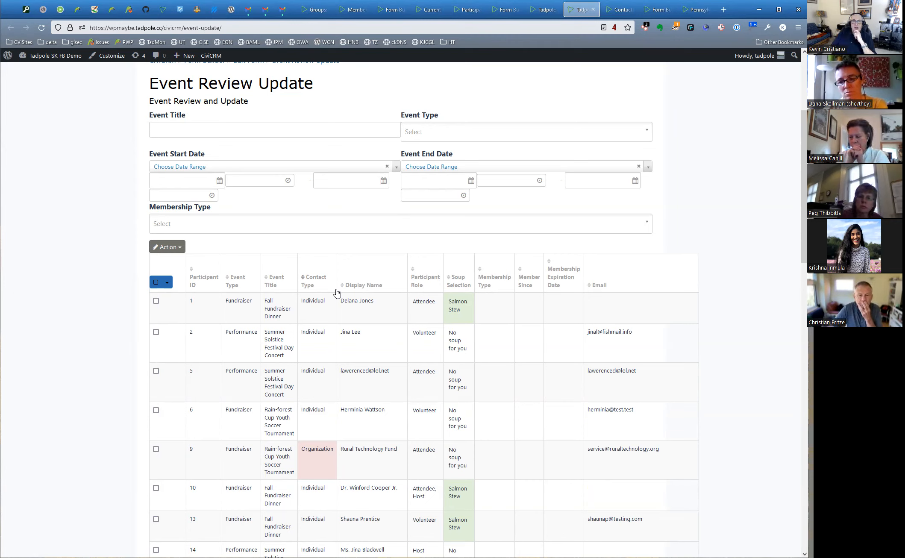
scroll(337, 293, "down", 1)
left_click(538, 12)
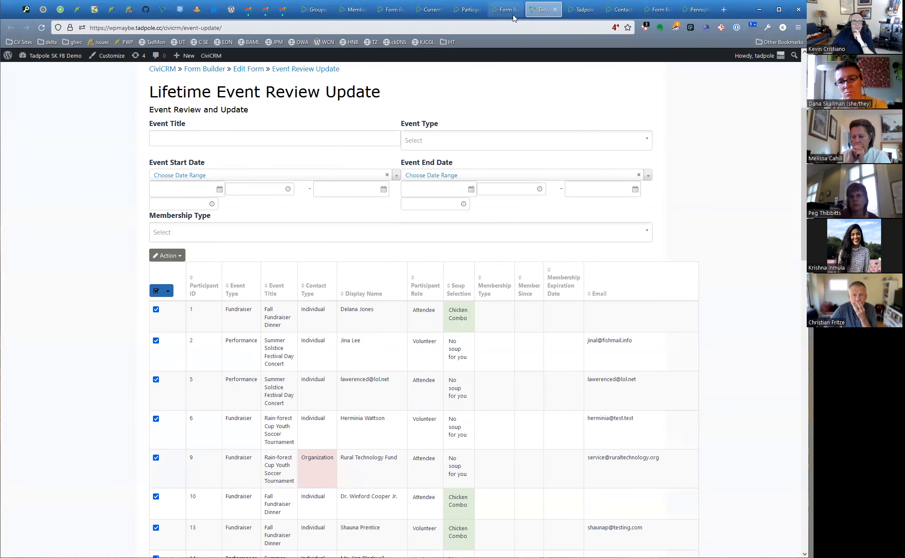
left_click(513, 15)
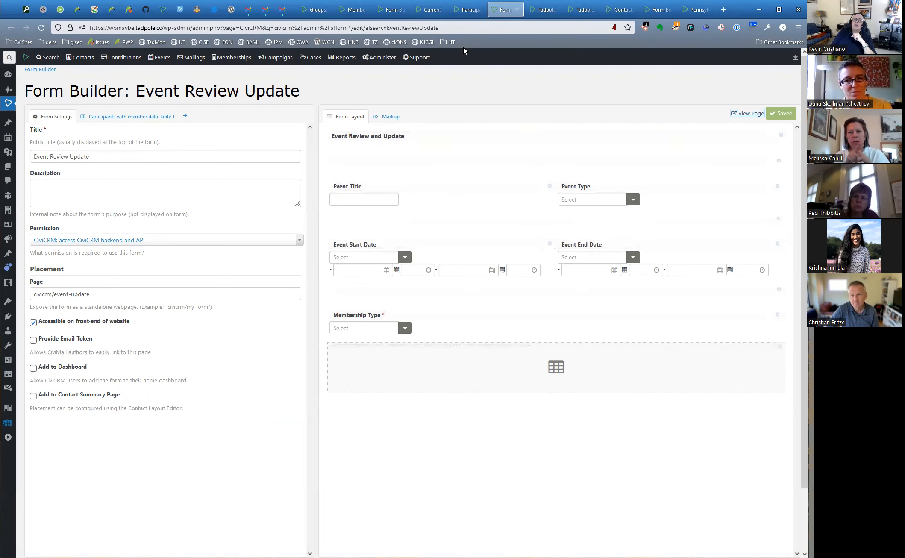
Switch to the Participants with member data saved search, show its query composition and run it to list the participants
left_click(468, 10)
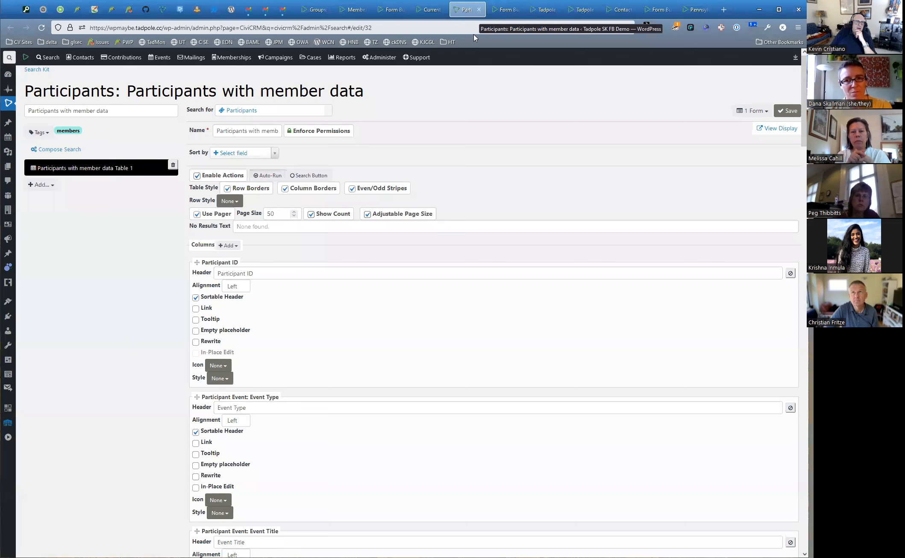
left_click(56, 149)
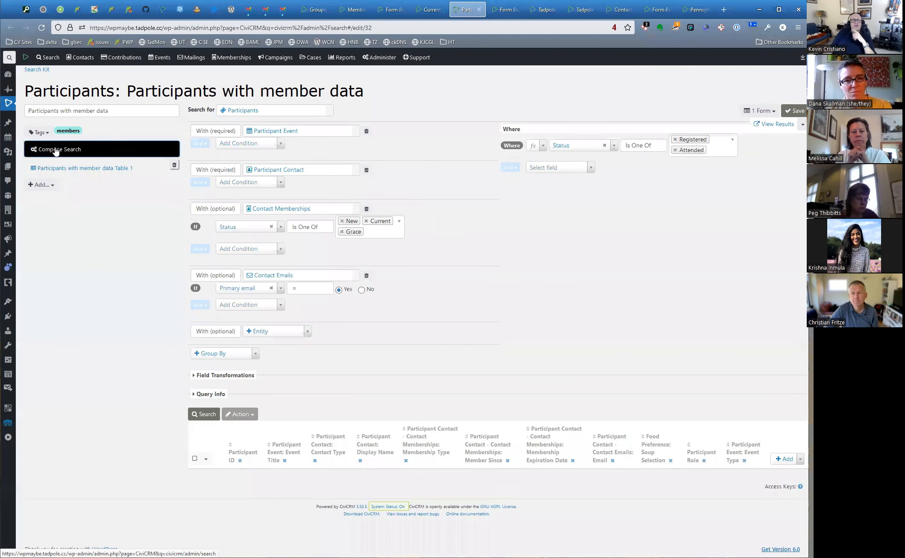
left_click(196, 414)
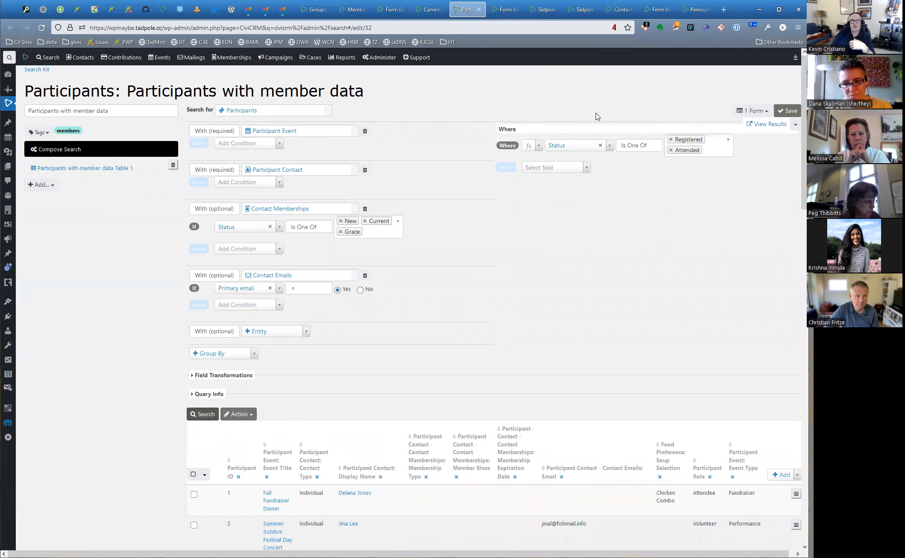
scroll(523, 350, "down", 2)
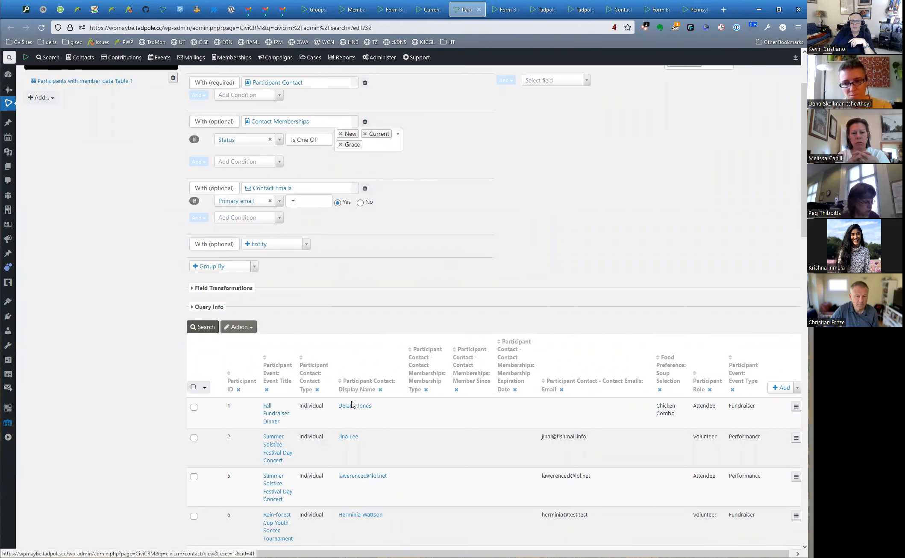
scroll(478, 410, "up", 2)
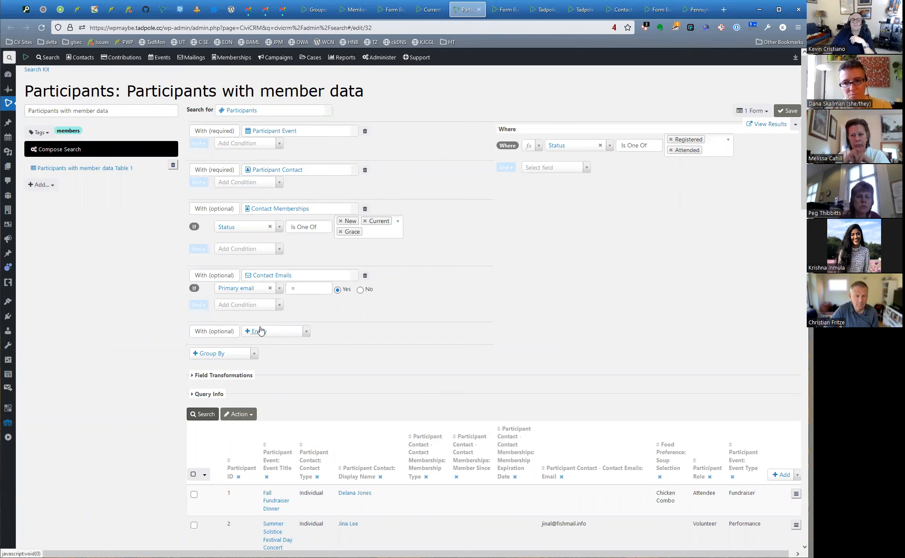
Add a smart group titled Test Participants to the search, set its type to Mailing List and save
left_click(52, 189)
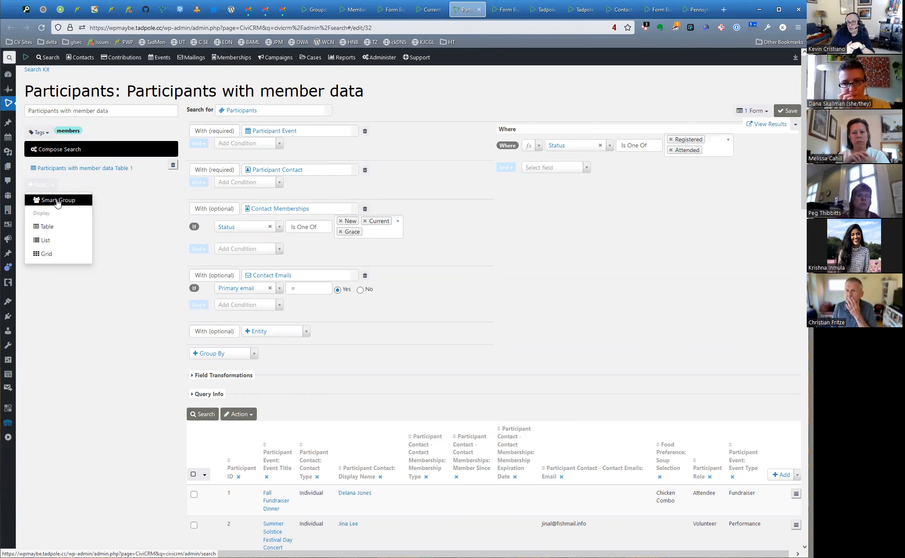
left_click(58, 201)
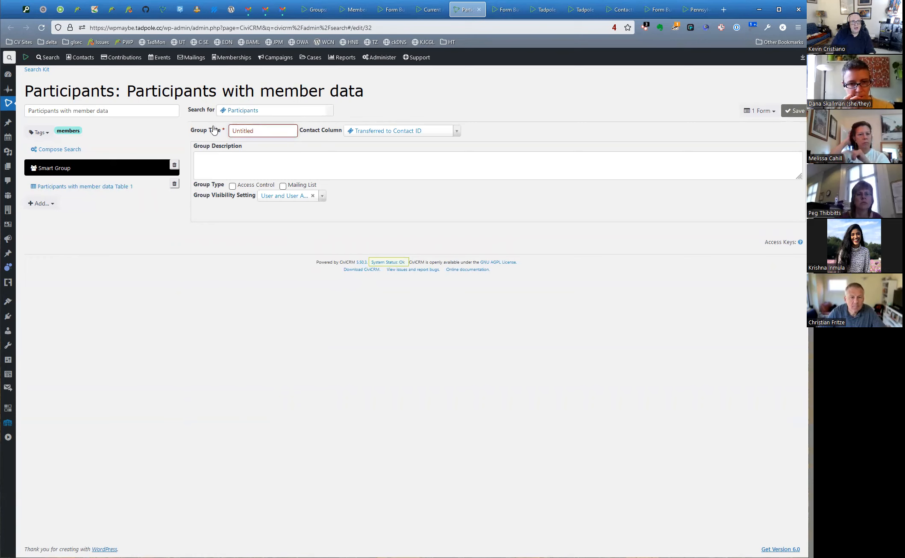
left_click(267, 132)
type("Test Patr")
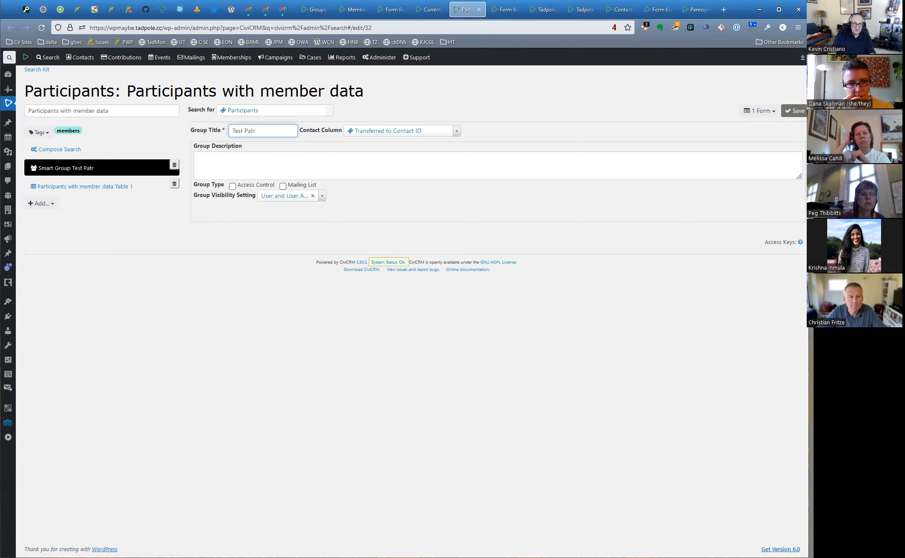
key("BackSpace")
type("rticipants")
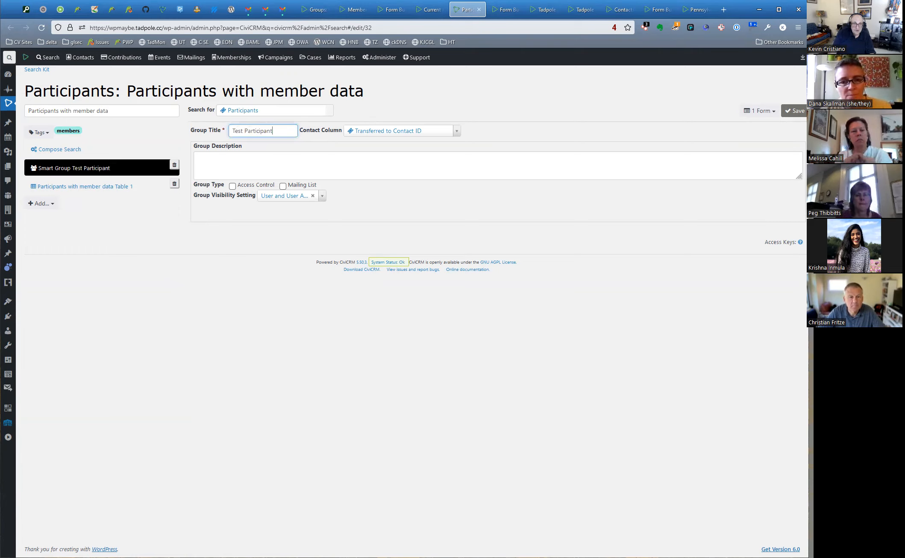
left_click(282, 186)
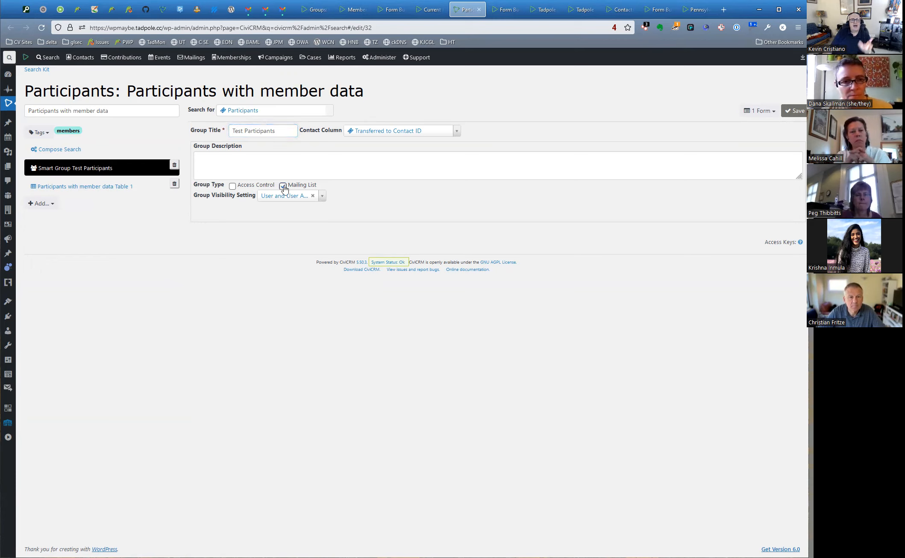
left_click(795, 111)
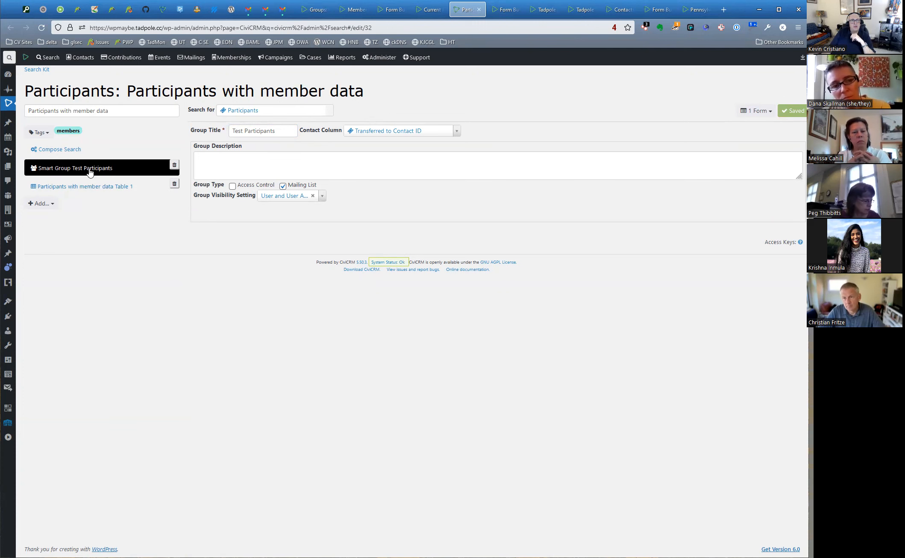
Open the Participants with member data Table 1 display and sort it by the participant contact's Last Name in ascending order
left_click(71, 150)
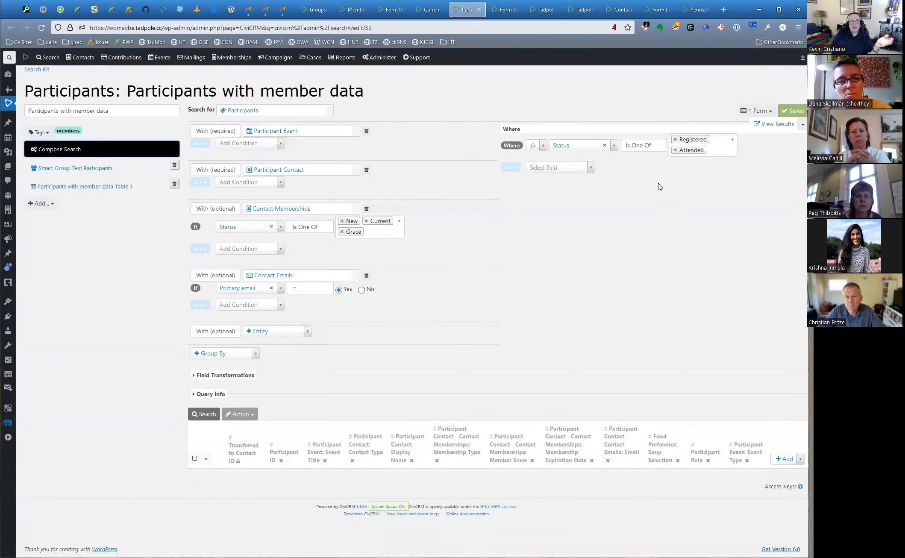
left_click(122, 187)
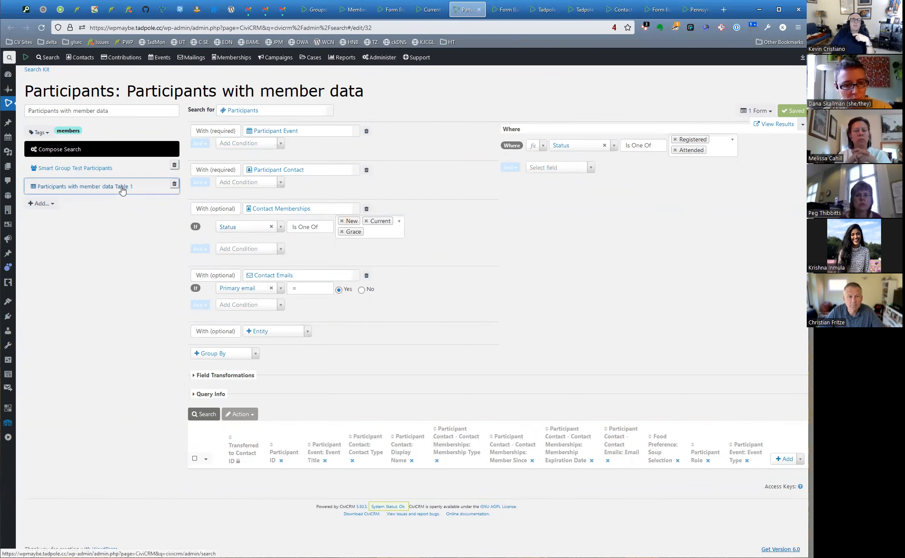
left_click(45, 205)
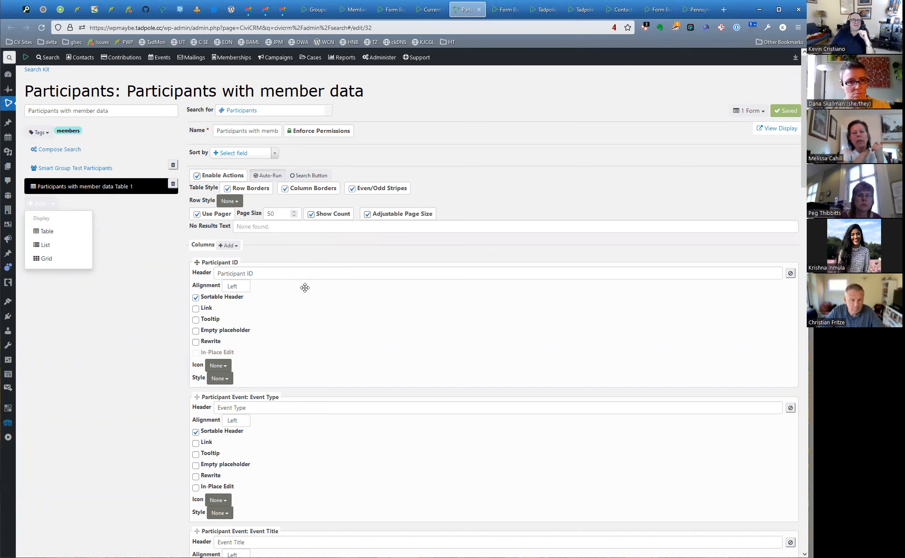
left_click(275, 155)
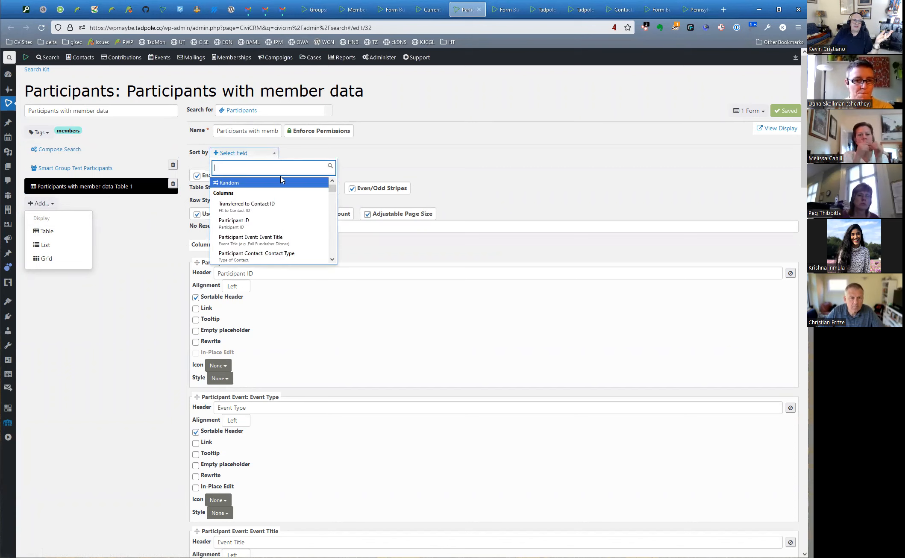
type("last")
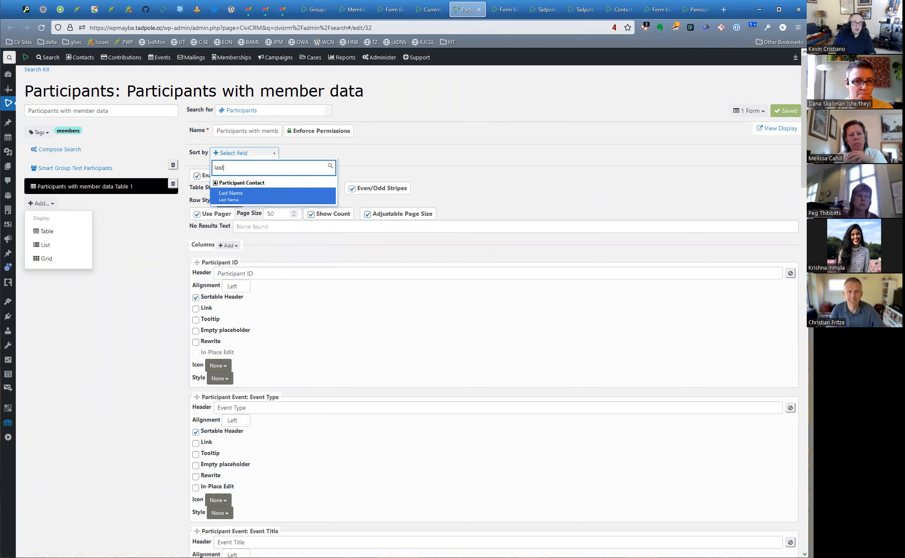
left_click(278, 198)
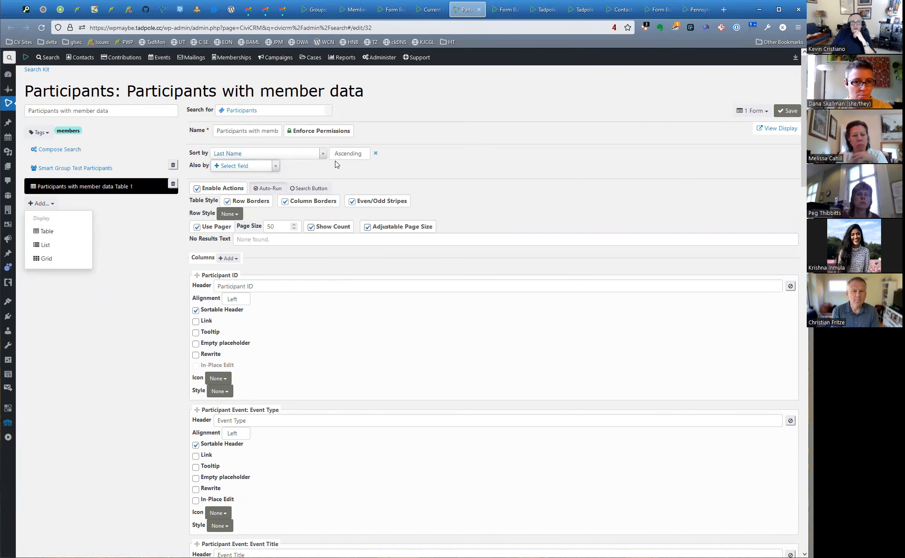
Enable in-place editing for the Event Title column and give it the fa-skype icon
scroll(342, 194, "down", 2)
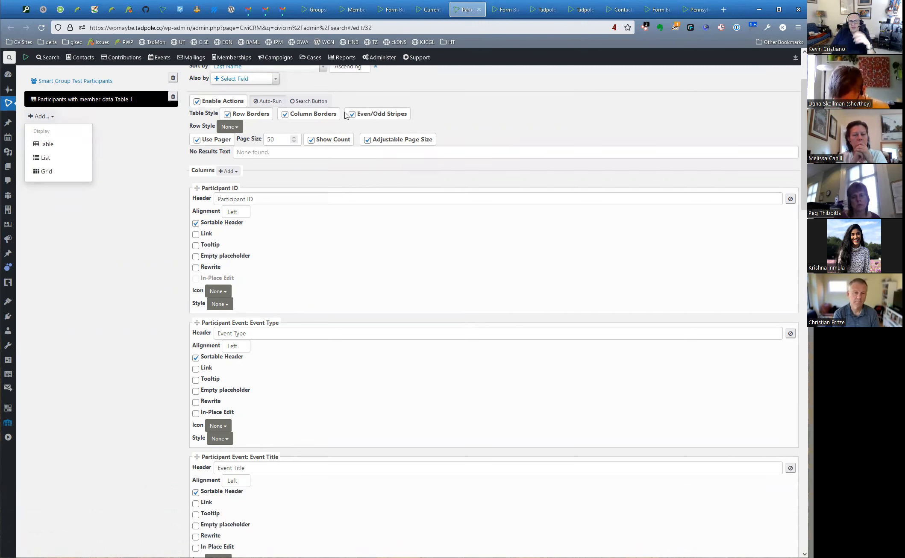
left_click(264, 199)
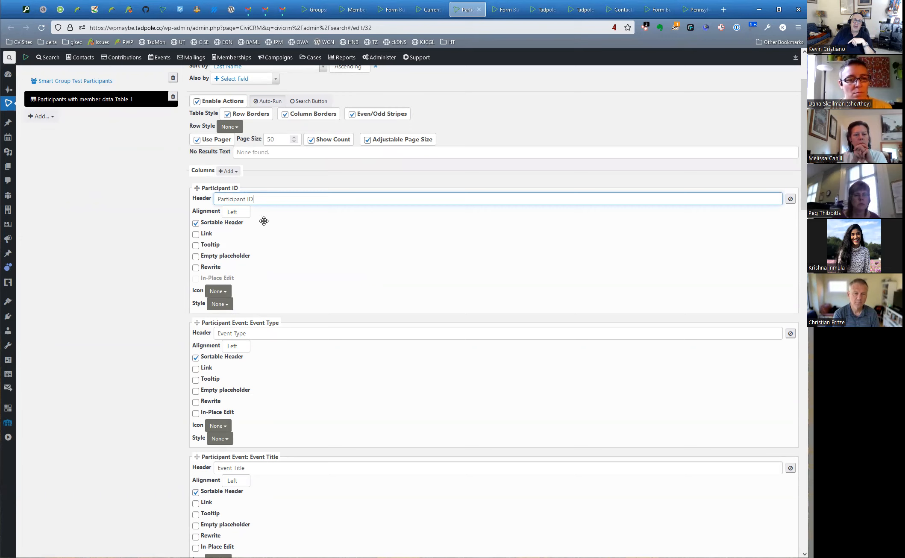
scroll(290, 231, "down", 2)
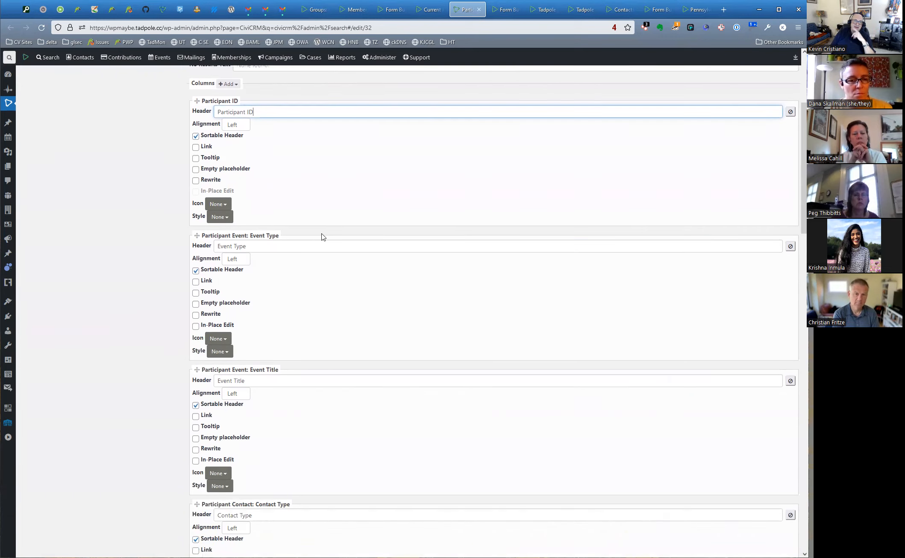
scroll(323, 234, "down", 2)
scroll(280, 342, "down", 1)
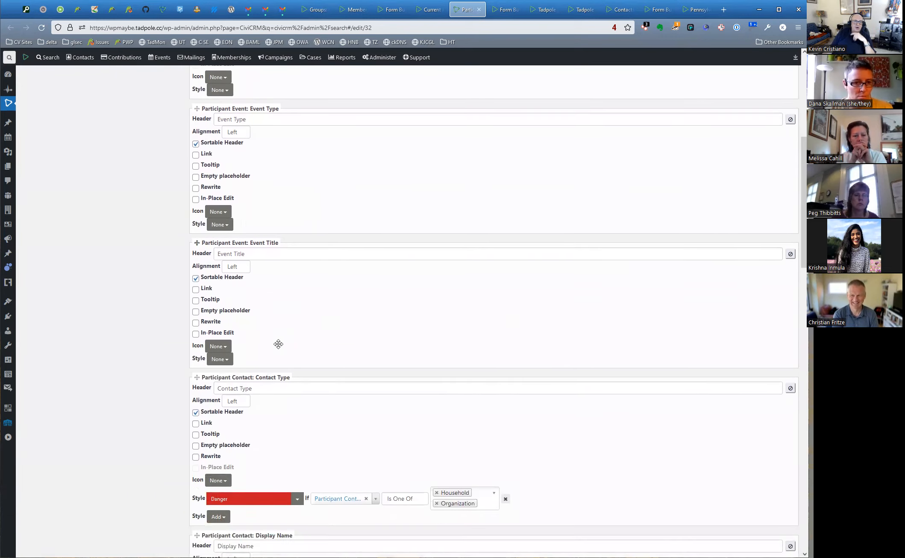
left_click(195, 329)
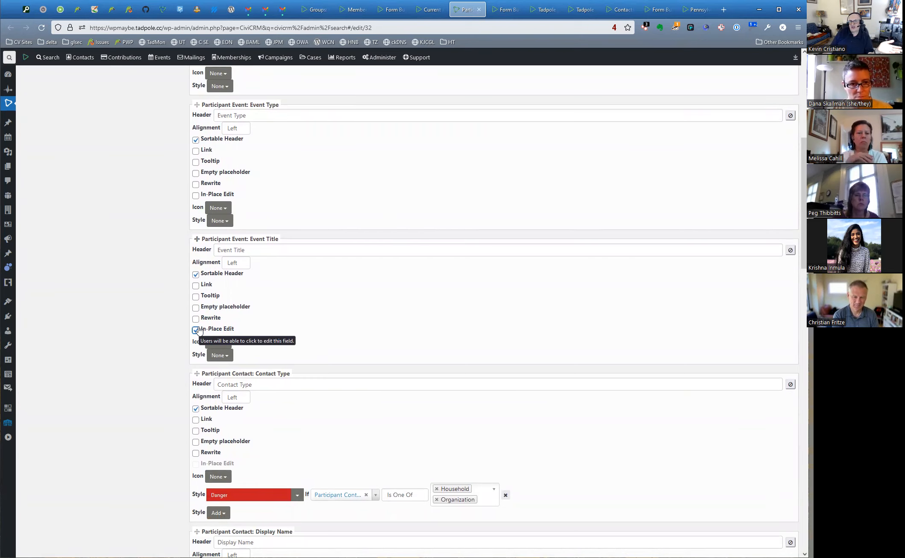
scroll(325, 323, "down", 2)
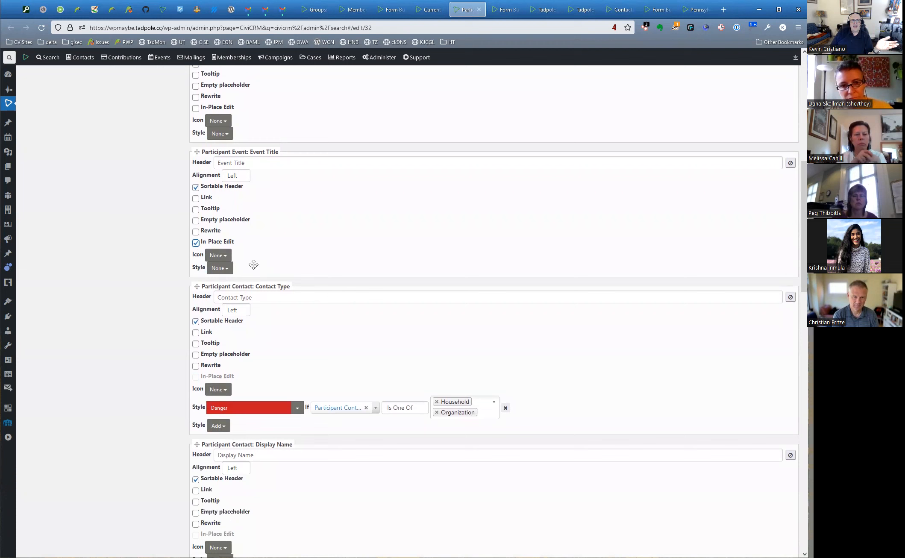
left_click(223, 258)
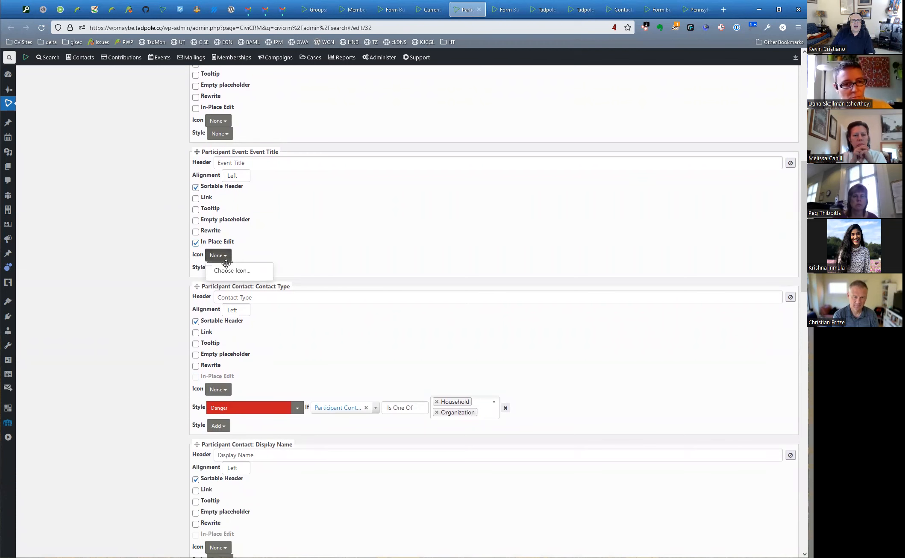
left_click(230, 271)
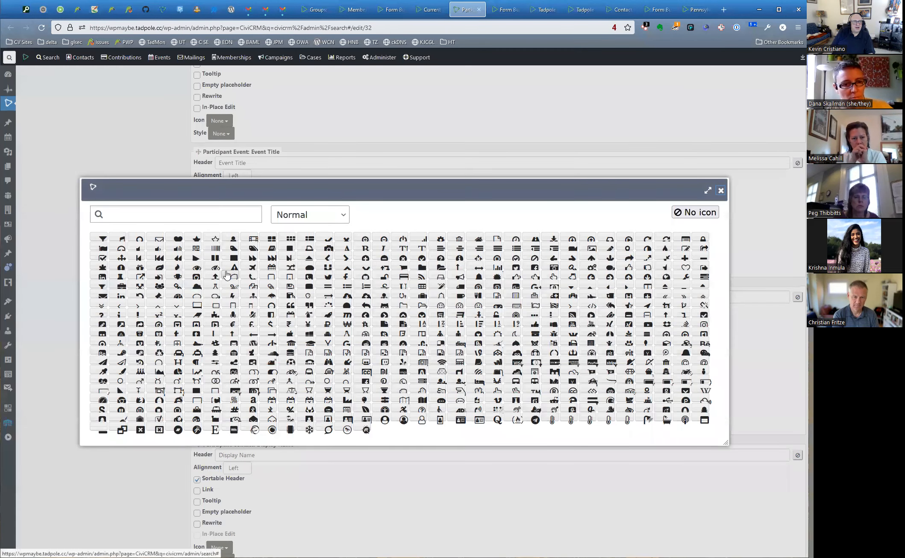
left_click(383, 337)
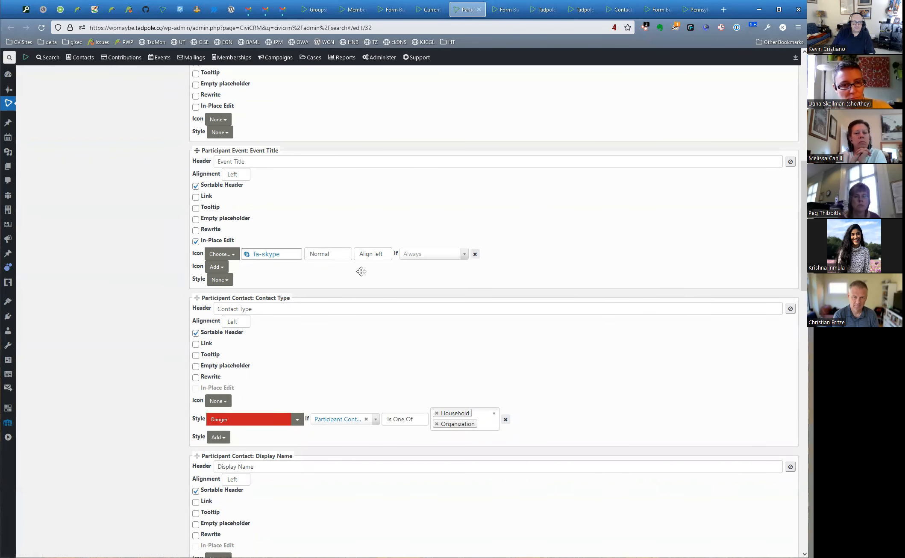
Preview the Participants with member data table to check the Event Title icon in the rows
scroll(283, 228, "down", 2)
scroll(299, 256, "down", 4)
scroll(308, 289, "down", 15)
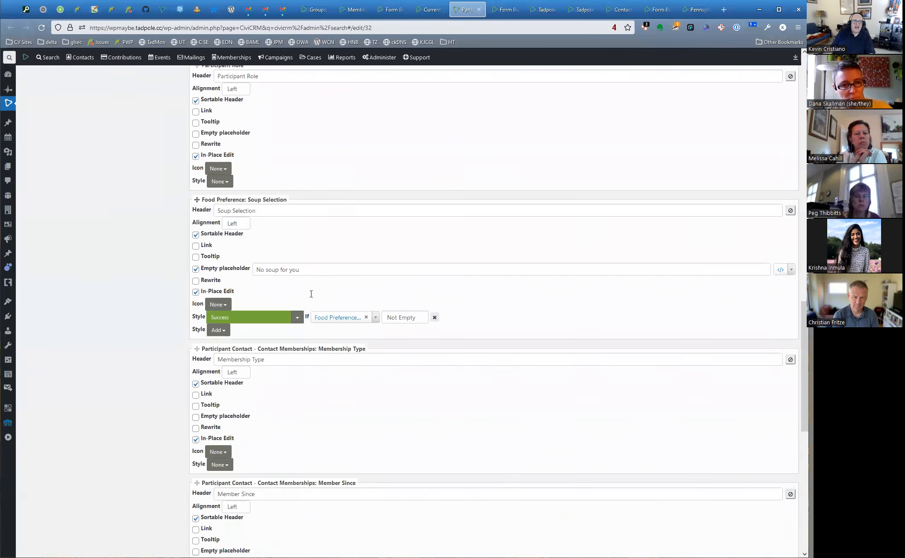
left_click(204, 464)
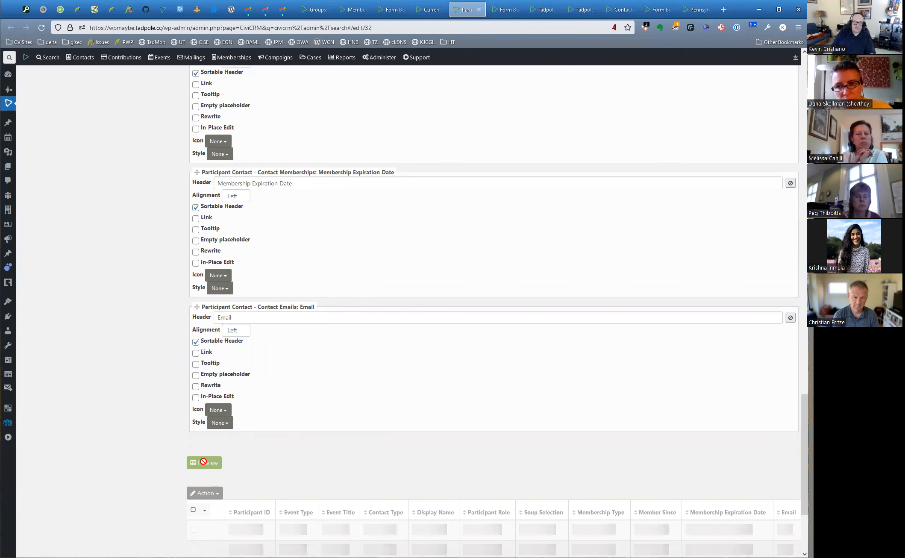
scroll(312, 452, "down", 4)
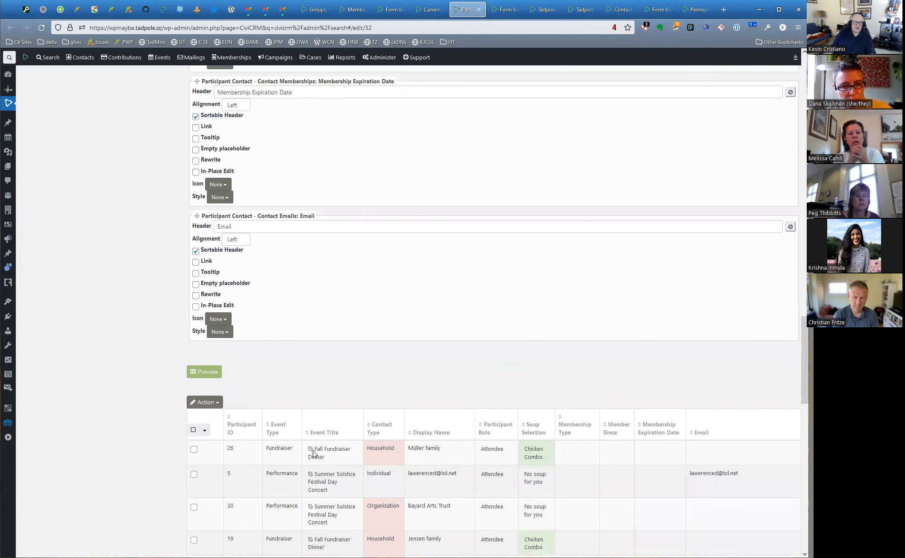
Edit the event title in the first preview row in place to Fall Fundraiser Dinner II and save it
left_click(310, 371)
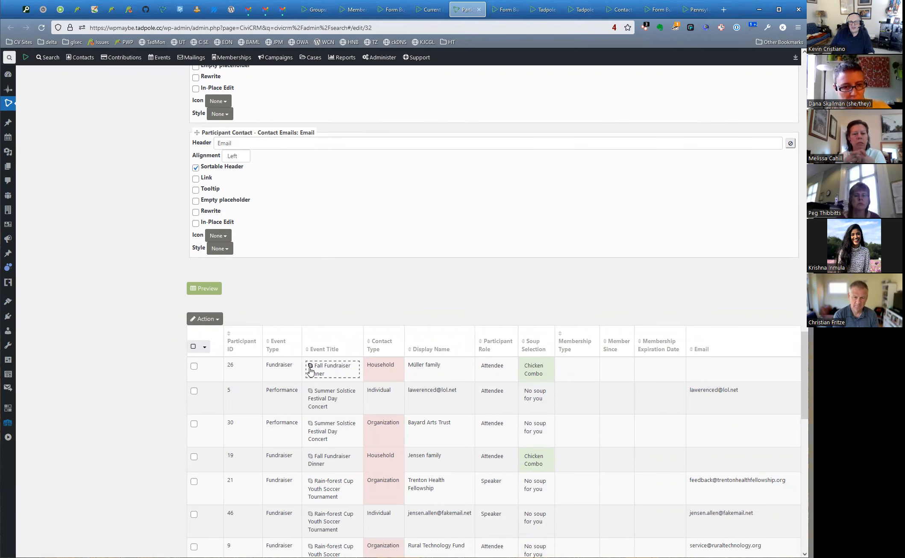
left_click(311, 371)
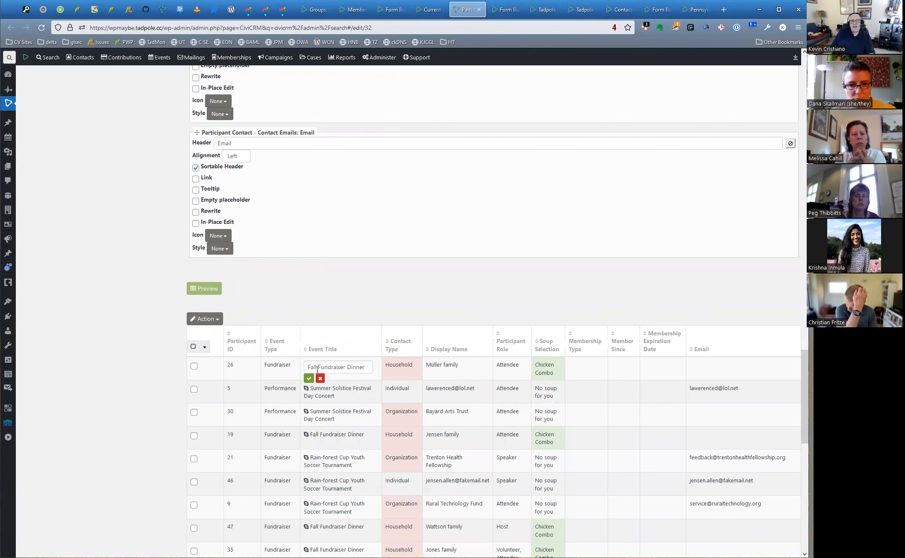
left_click(368, 366)
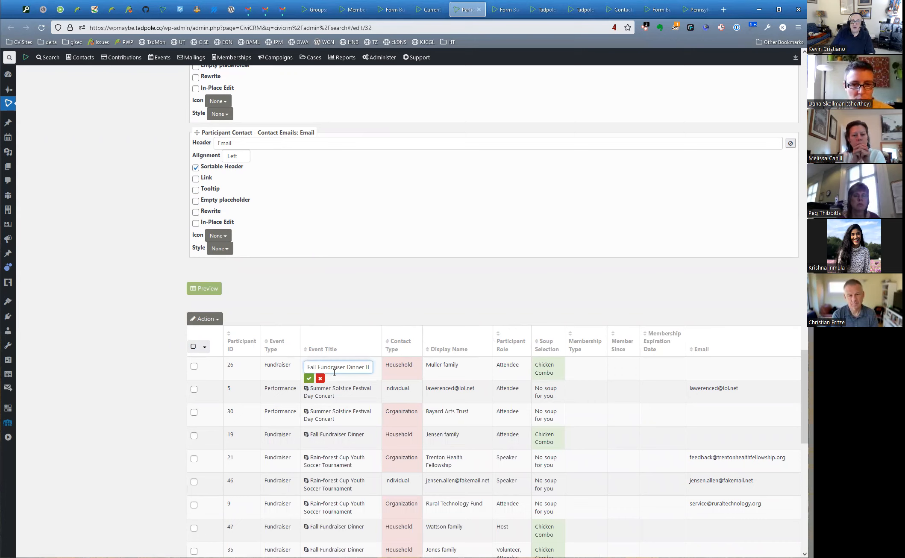
left_click(308, 378)
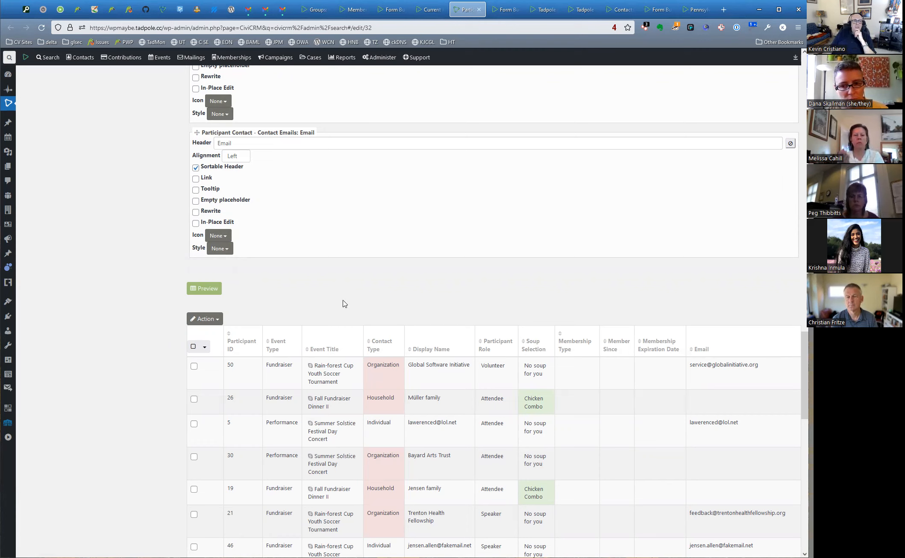
Enable in-place editing for the participant contact's Email column and refresh the table preview
left_click(222, 224)
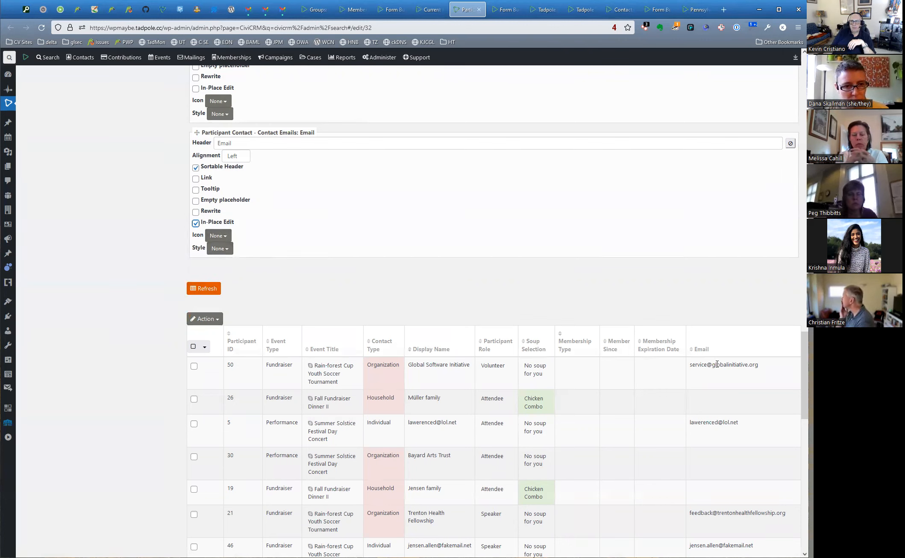
left_click(204, 288)
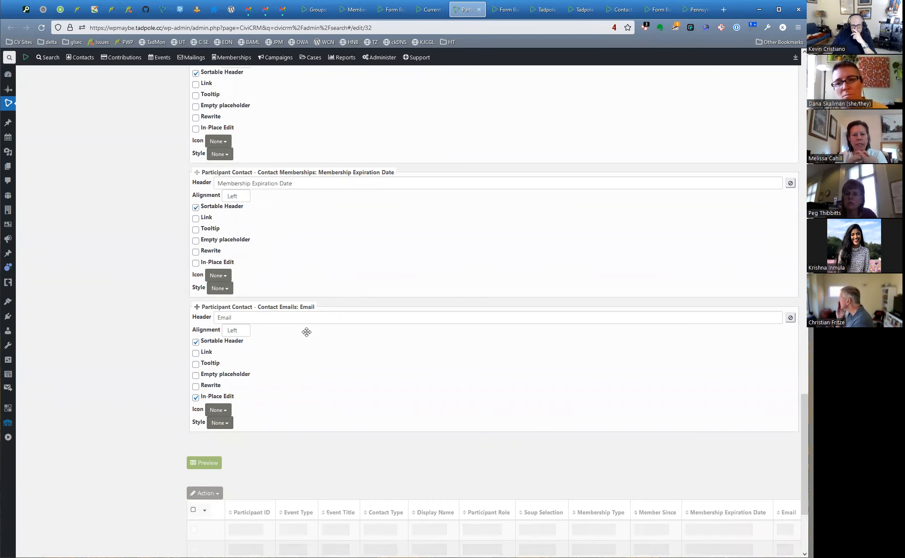
scroll(306, 332, "down", 6)
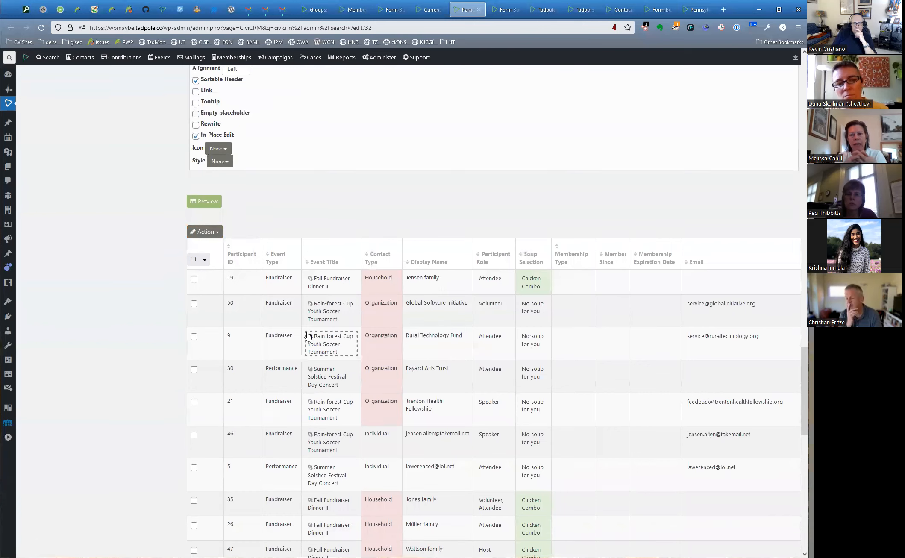
Switch to the Group Search page, go to the saved searches list and view the Member List grid display
scroll(145, 366, "up", 20)
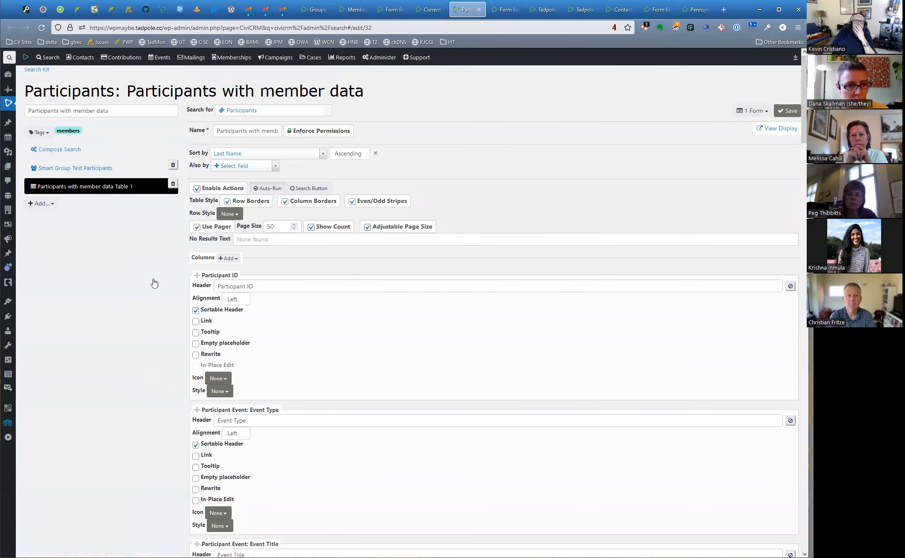
left_click(314, 10)
scroll(103, 112, "up", 10)
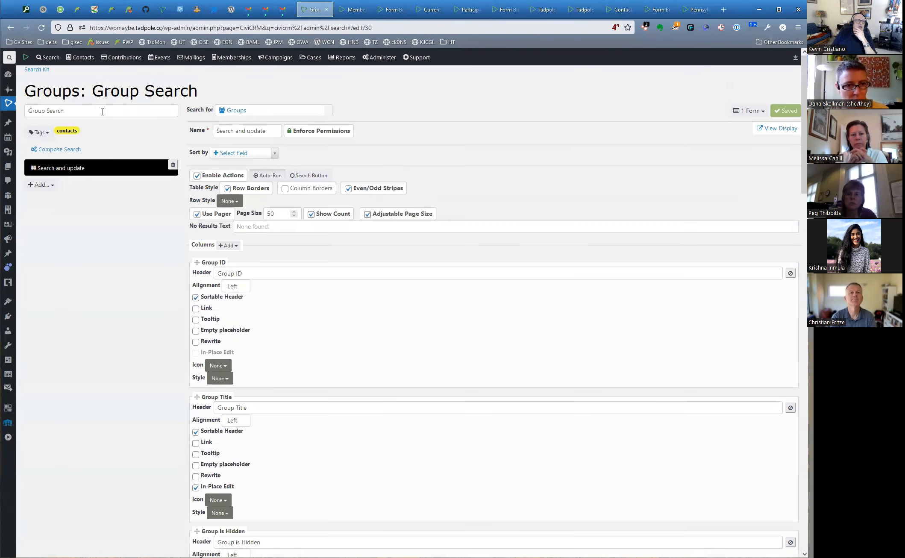
left_click(33, 72)
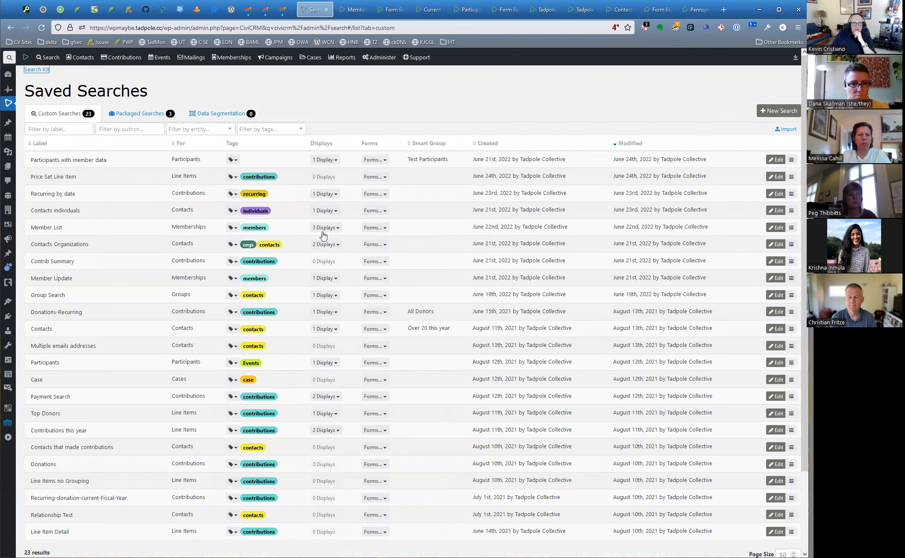
left_click(335, 229)
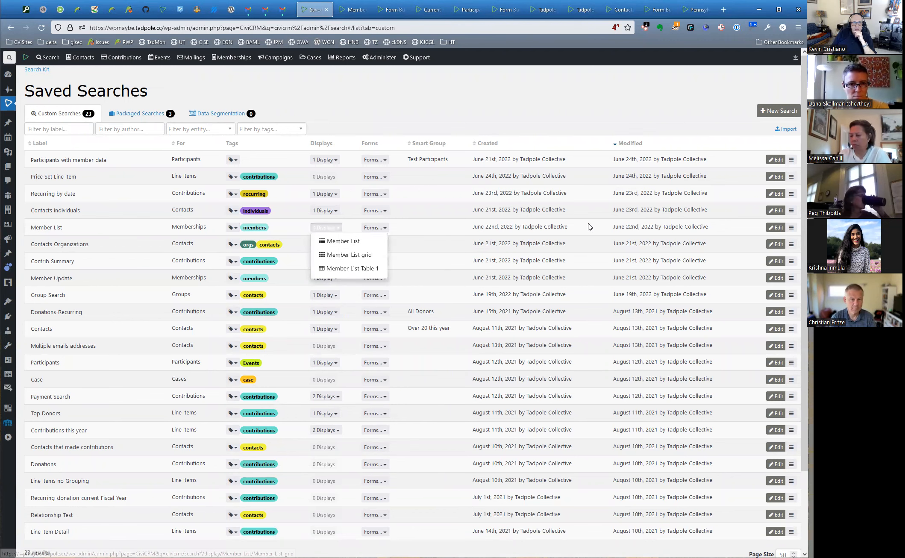
left_click(370, 255)
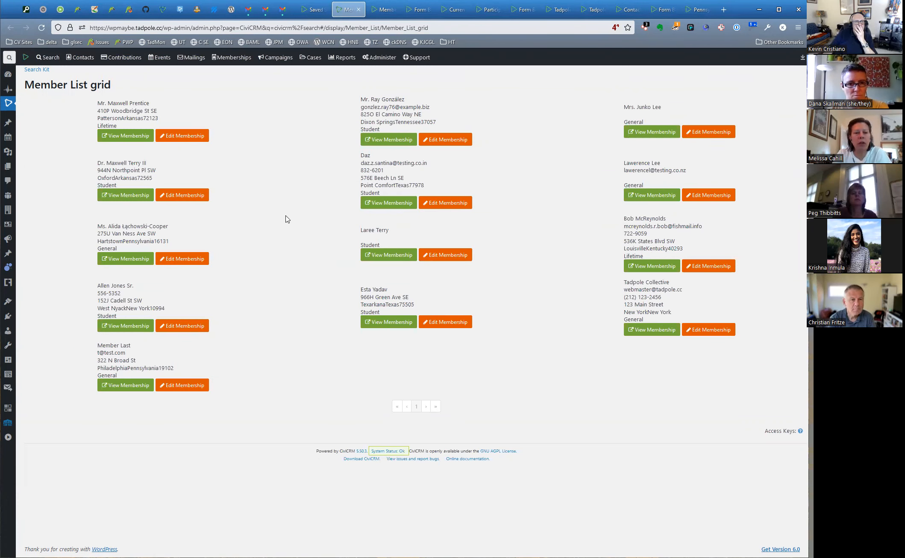
Return to the saved searches list and open the Member List search for editing
left_click(316, 10)
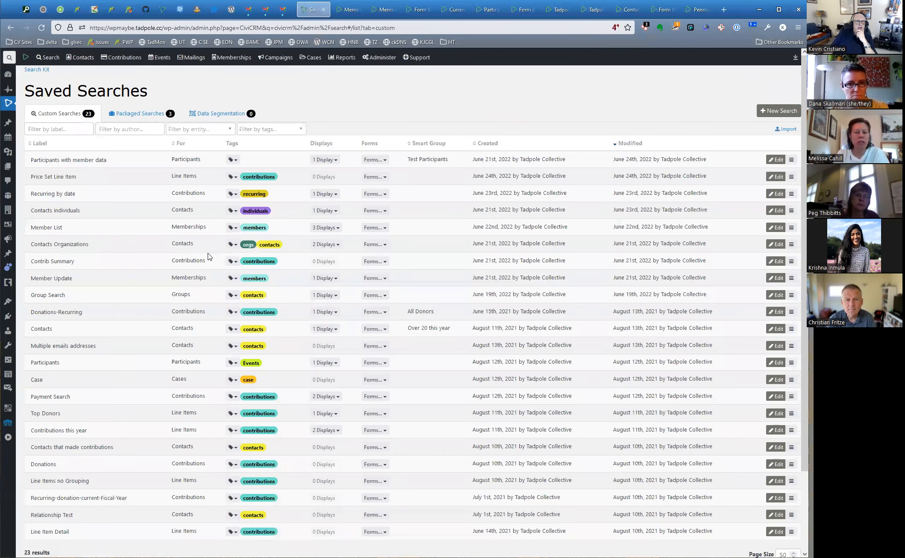
left_click(56, 228)
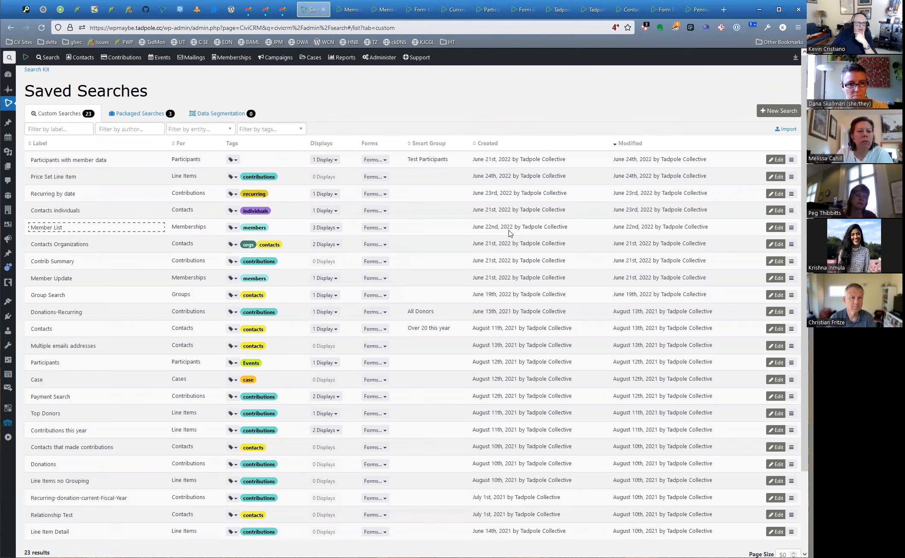
left_click(777, 228)
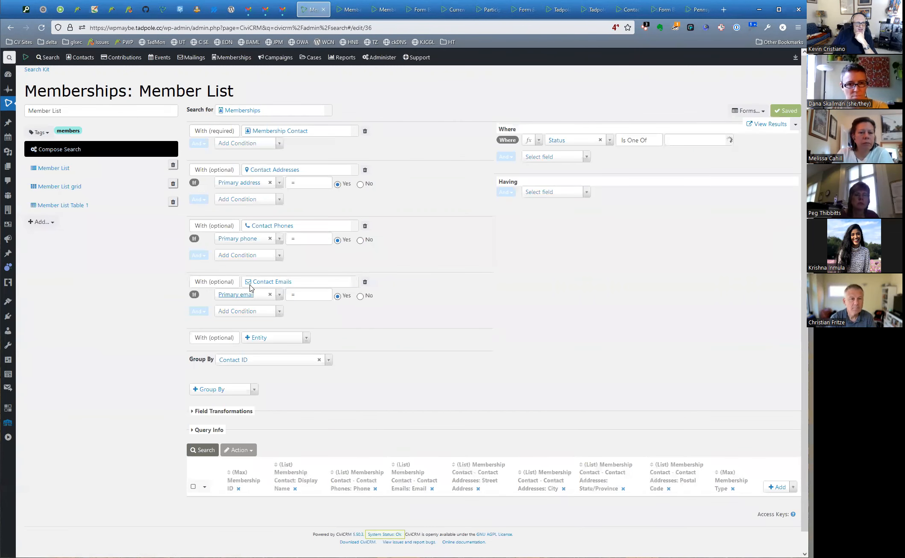
Open the Member List grid display and examine its layout and the new-line settings of its contact and address fields
left_click(72, 190)
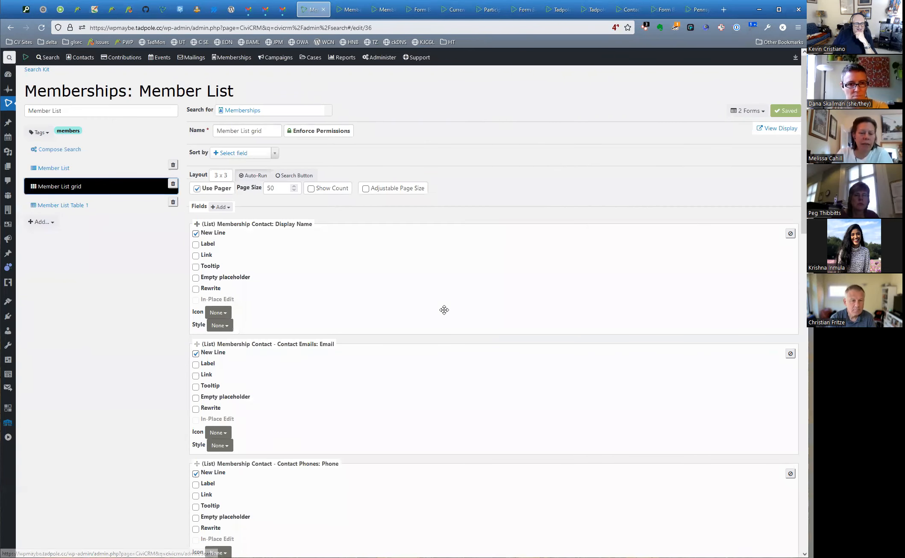
scroll(444, 310, "down", 6)
scroll(445, 310, "up", 5)
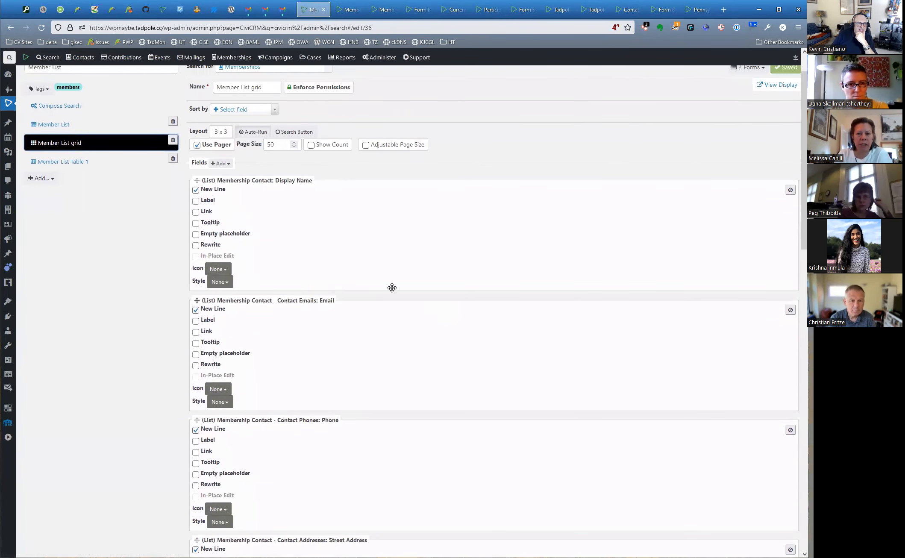
scroll(269, 339, "down", 4)
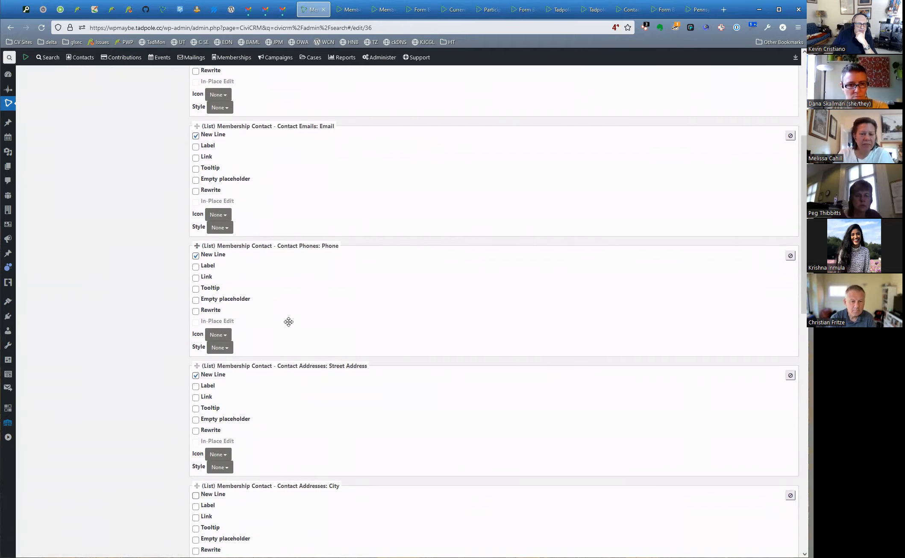
scroll(289, 322, "down", 2)
scroll(259, 368, "down", 2)
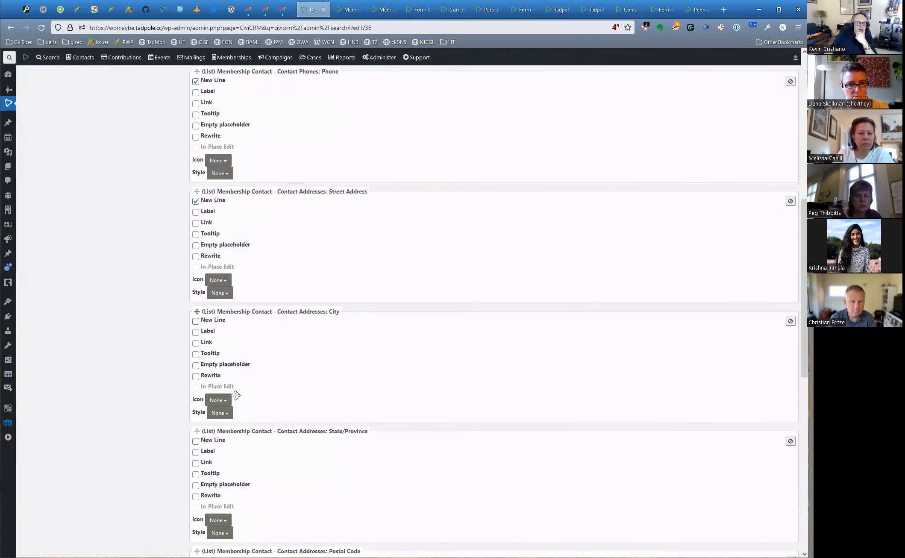
scroll(235, 396, "down", 9)
scroll(238, 399, "up", 4)
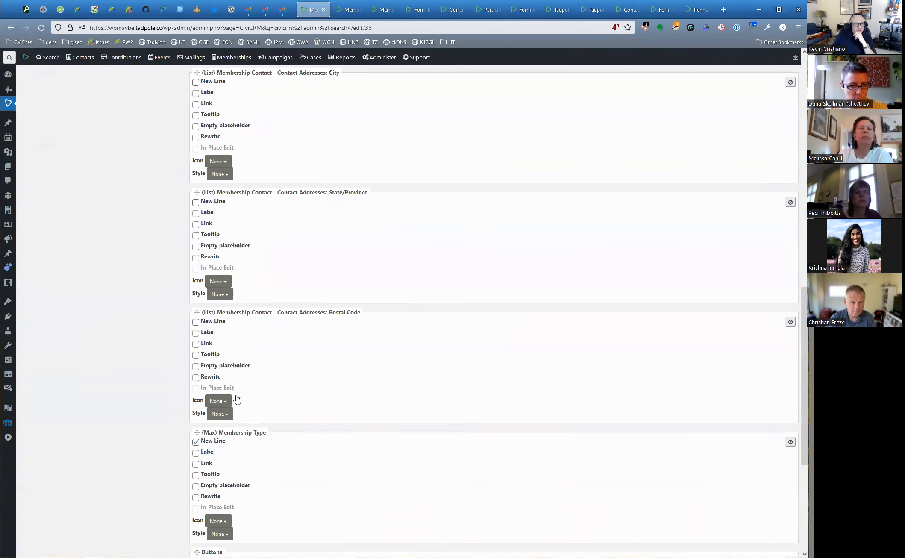
scroll(237, 399, "up", 15)
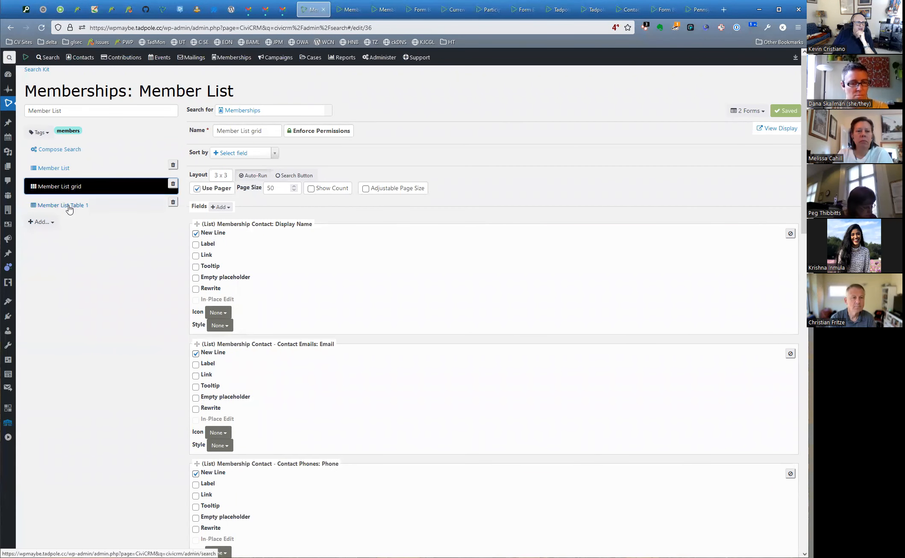
Open the bulleted Member List display, preview it and check the labels on its City and State/Province fields
left_click(54, 169)
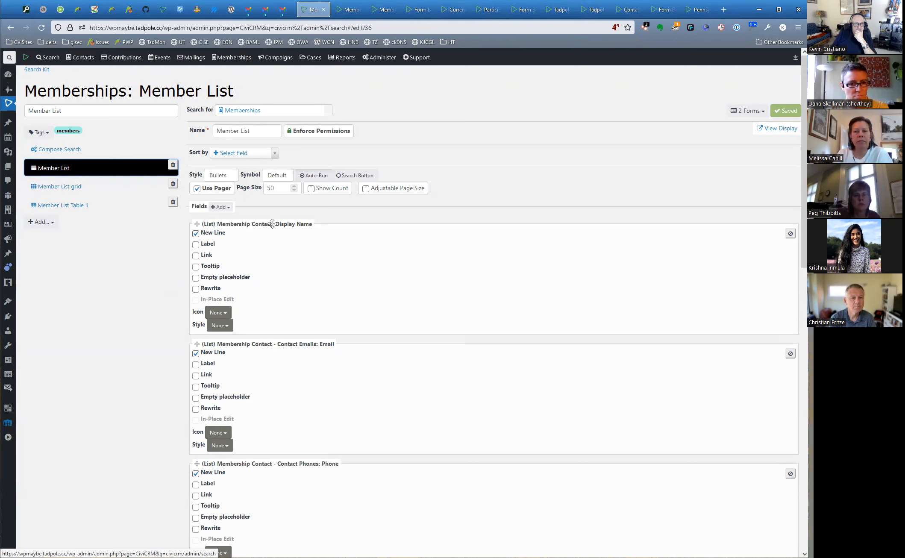
scroll(349, 258, "down", 2)
scroll(349, 259, "down", 11)
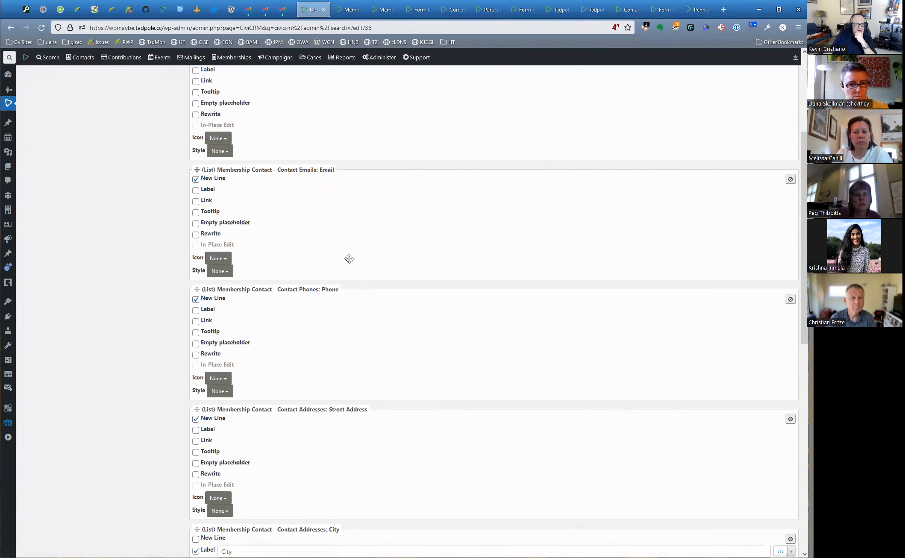
left_click(205, 462)
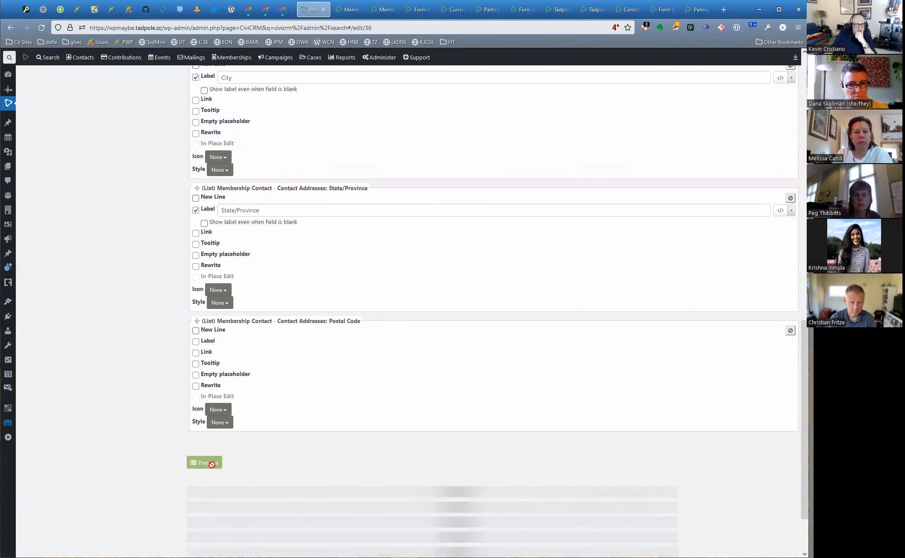
scroll(259, 390, "down", 5)
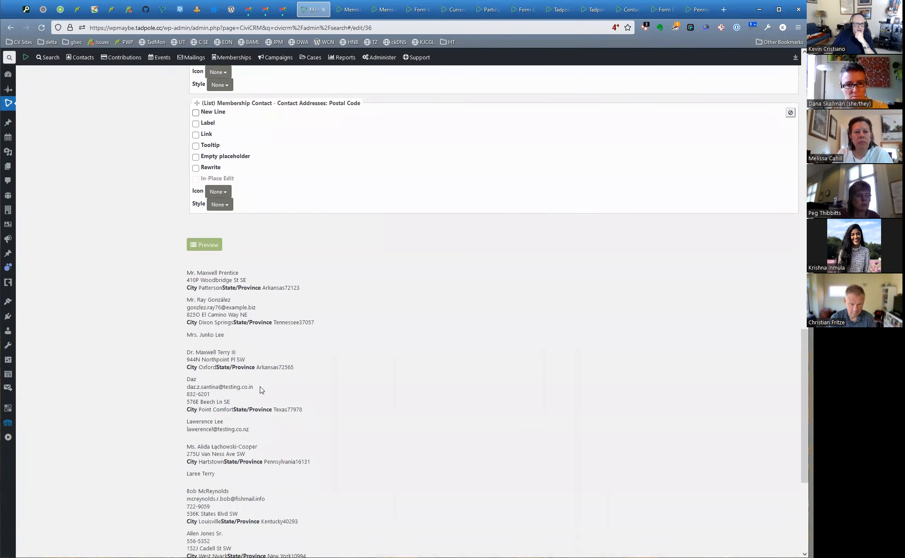
scroll(239, 330, "up", 9)
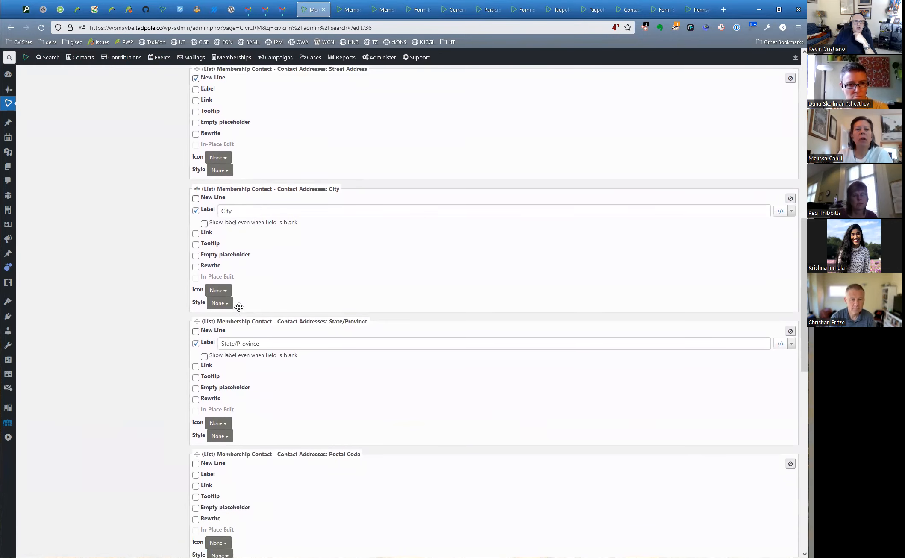
Review the column links, tooltips and icons of the Member List Table 1 display, and reopen the search's query composition
scroll(239, 308, "up", 15)
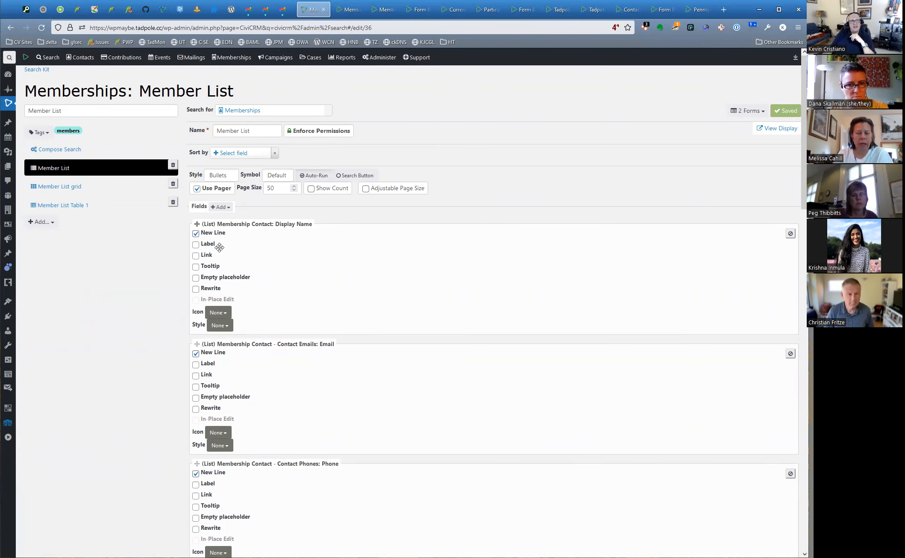
left_click(80, 211)
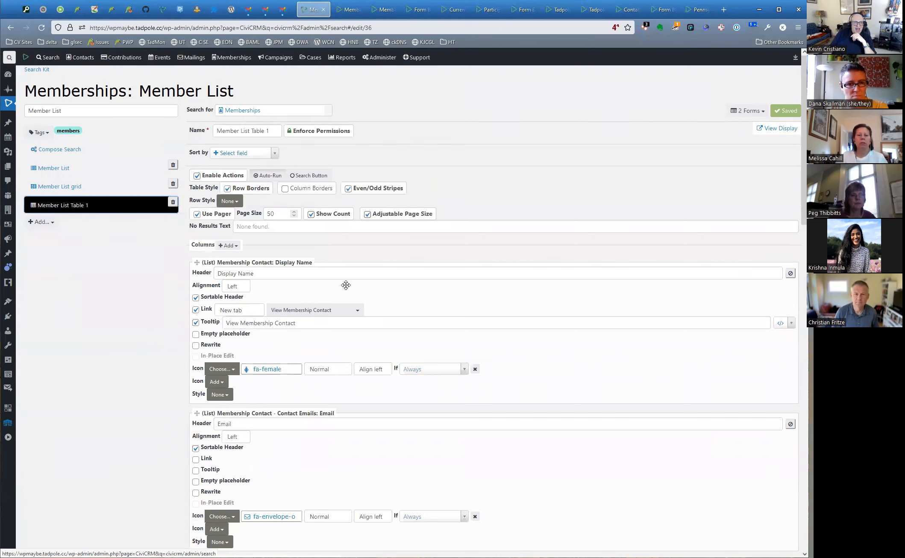
scroll(404, 299, "down", 7)
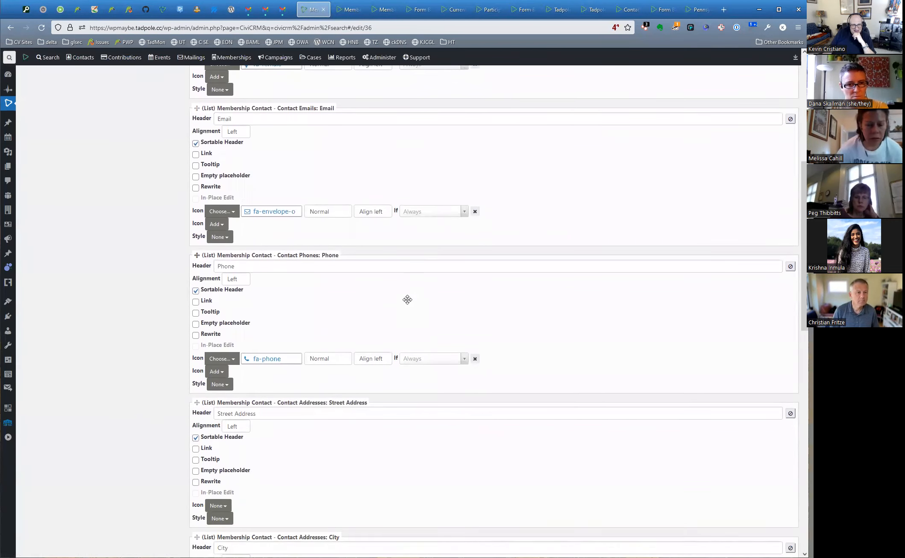
scroll(407, 300, "down", 14)
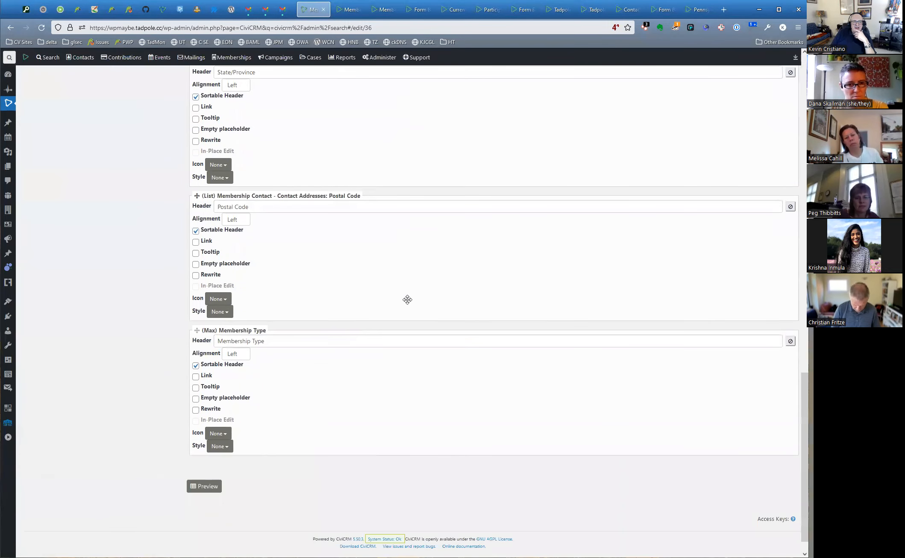
scroll(407, 300, "up", 20)
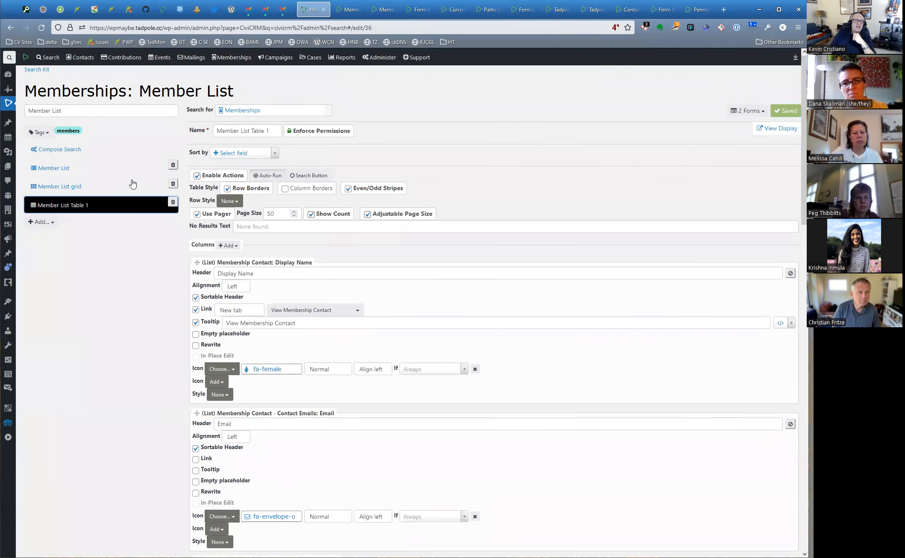
left_click(65, 153)
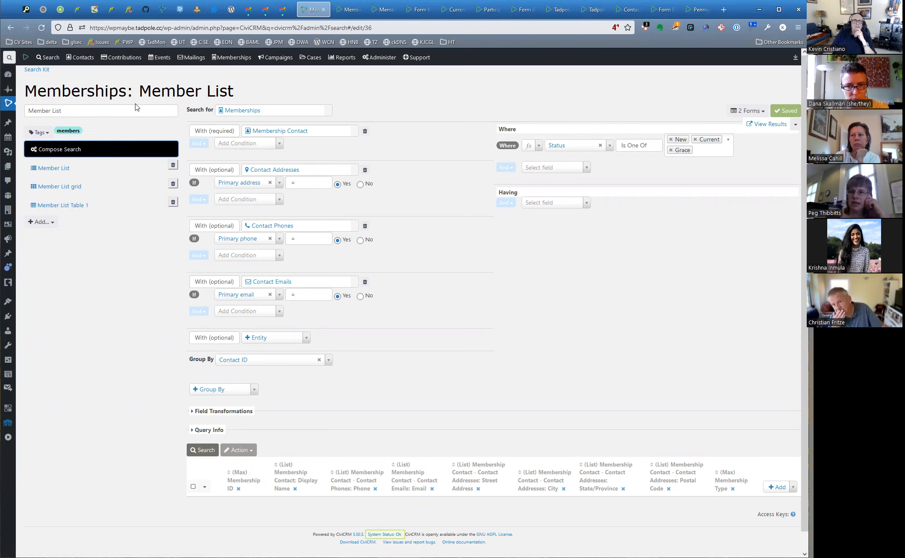
Filter the managed groups by the name "test" and try to list the contacts of the Test Participants smart group
left_click(345, 9)
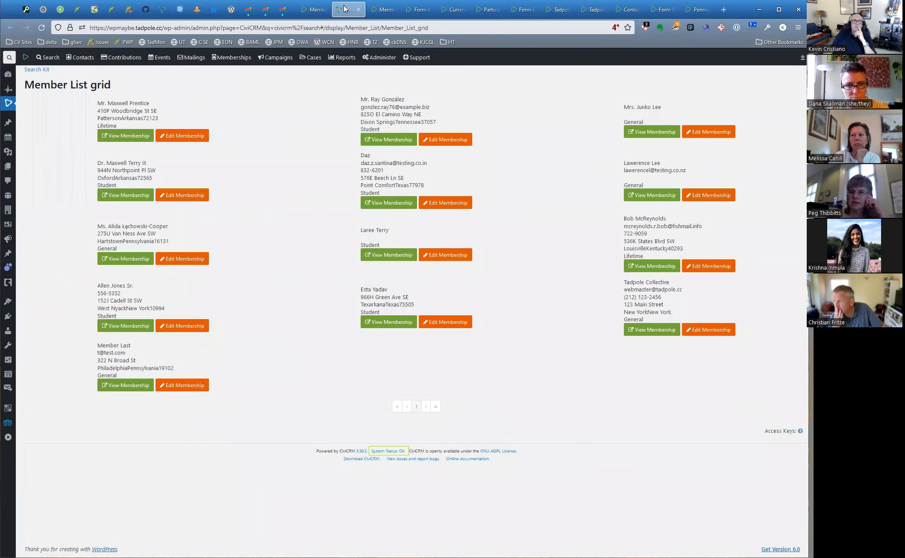
left_click(315, 9)
left_click(346, 10)
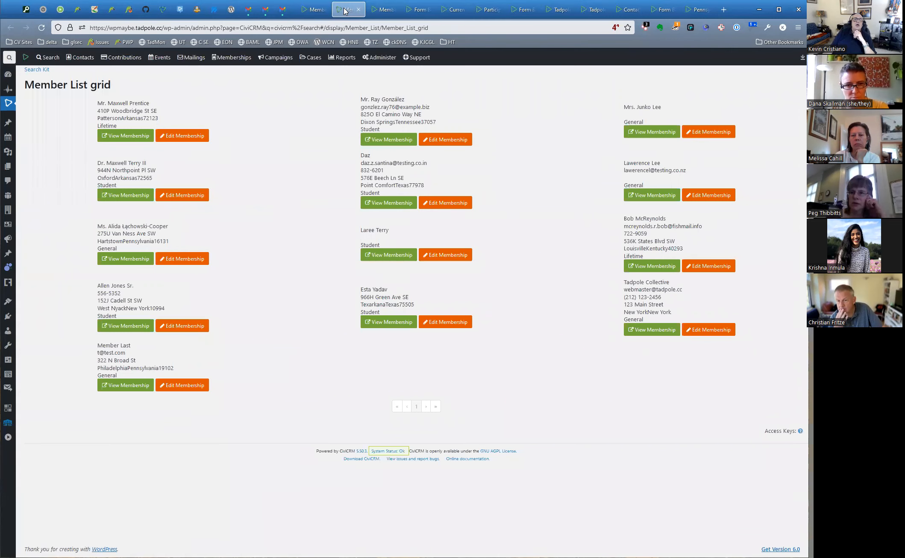
mouse_move(87, 55)
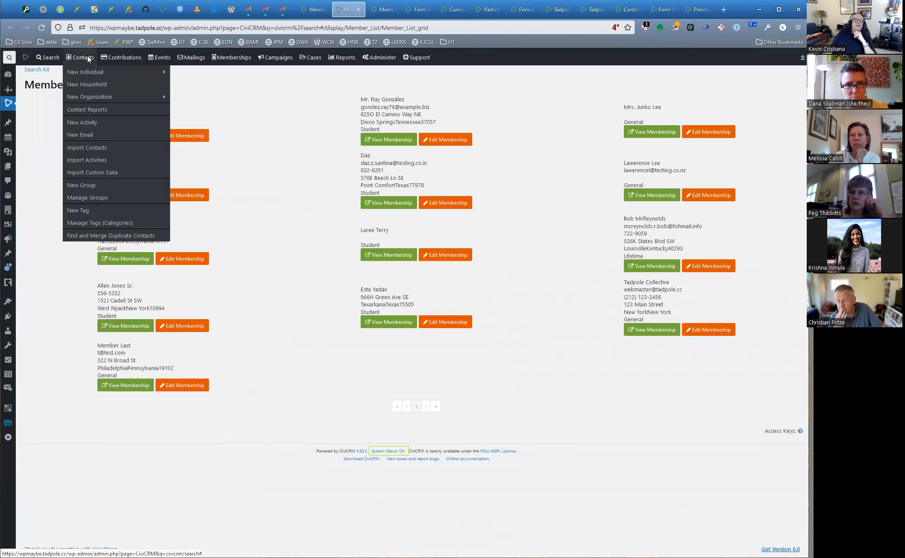
left_click(89, 198)
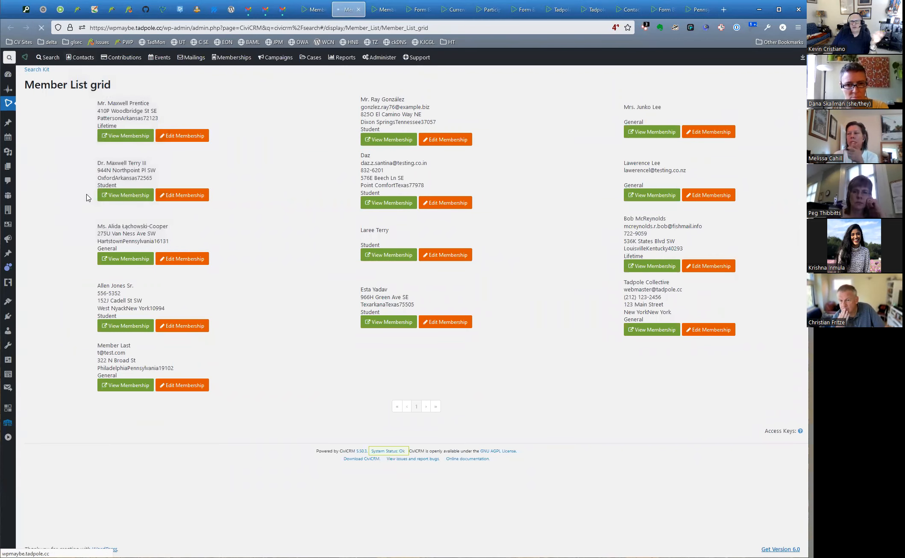
left_click(82, 157)
type("test")
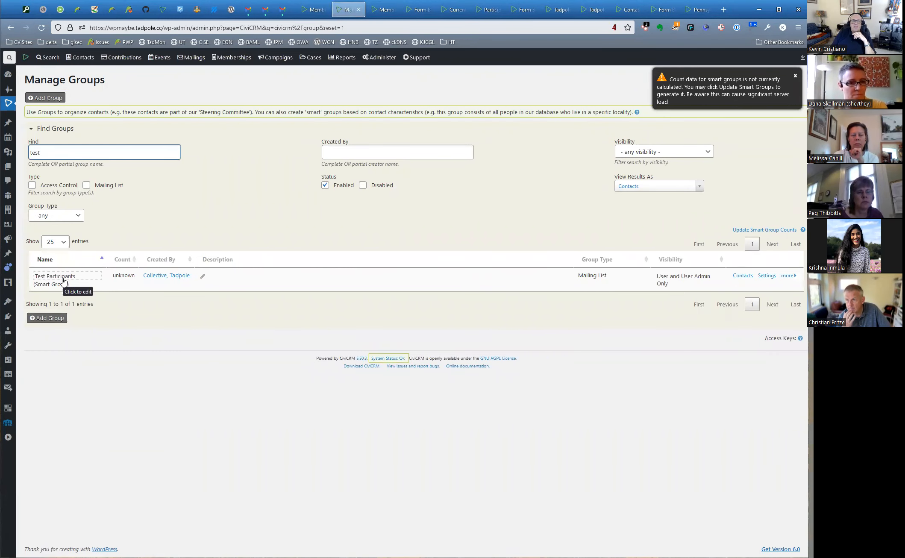
left_click(736, 277)
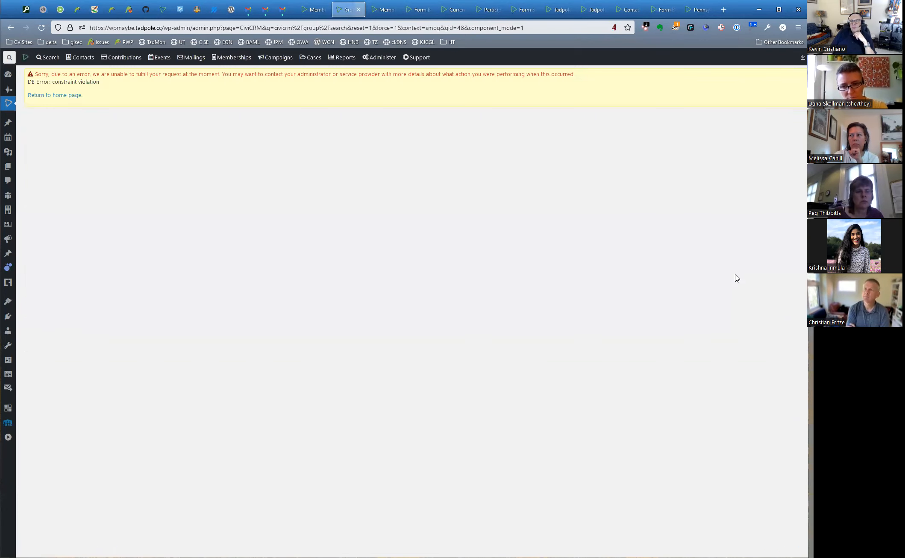
left_click(15, 30)
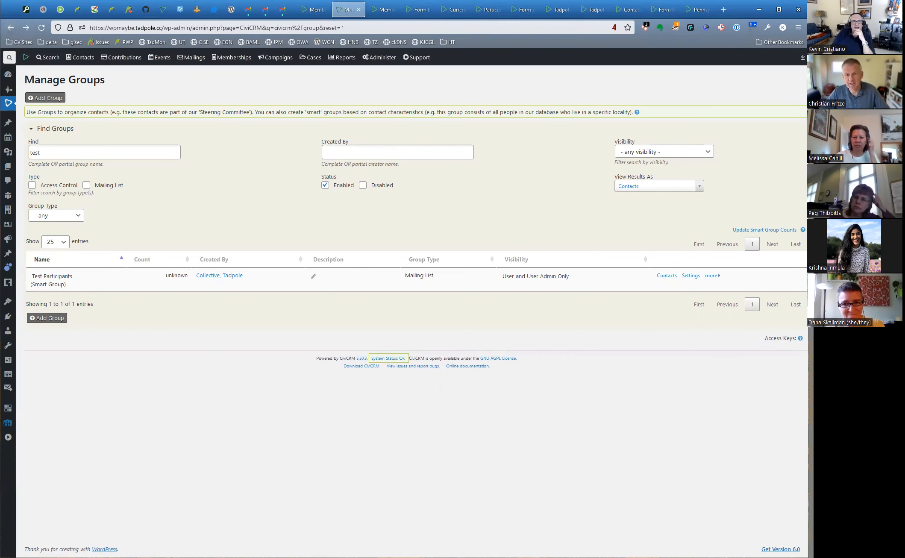
Export the Member List saved search with its displays and forms, copying the configuration to the clipboard
left_click(303, 13)
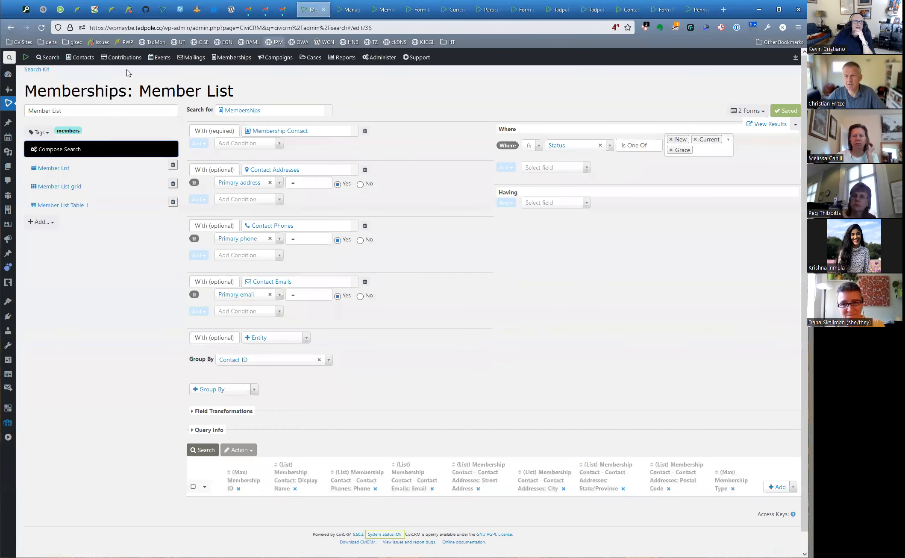
left_click(39, 70)
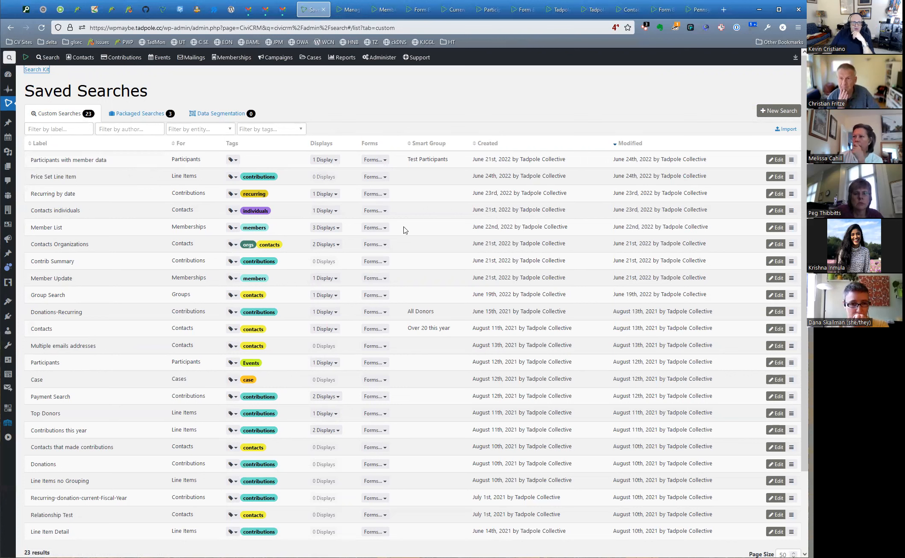
left_click(791, 231)
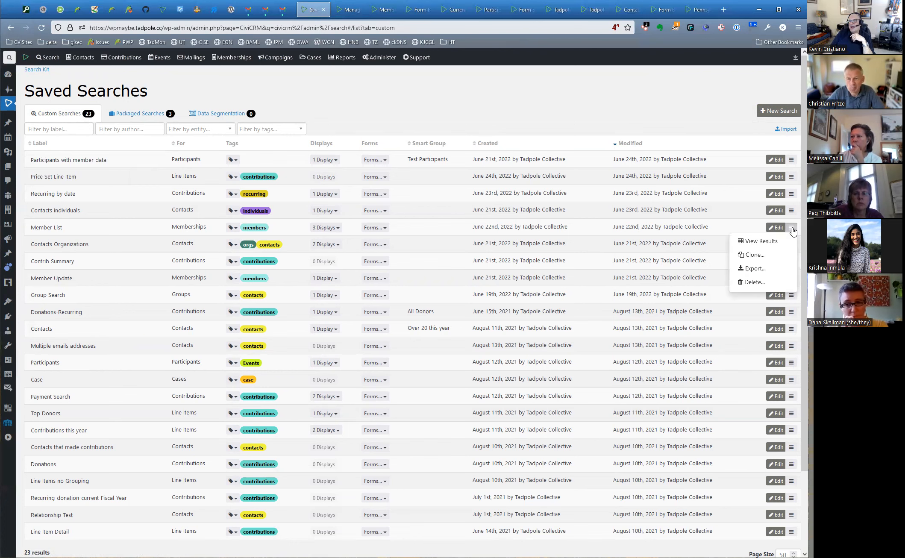
left_click(758, 269)
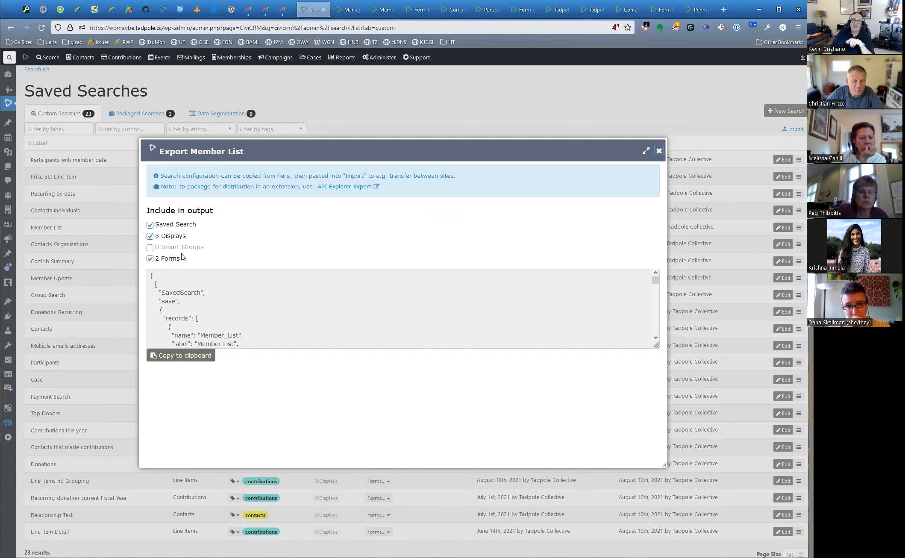
left_click(184, 356)
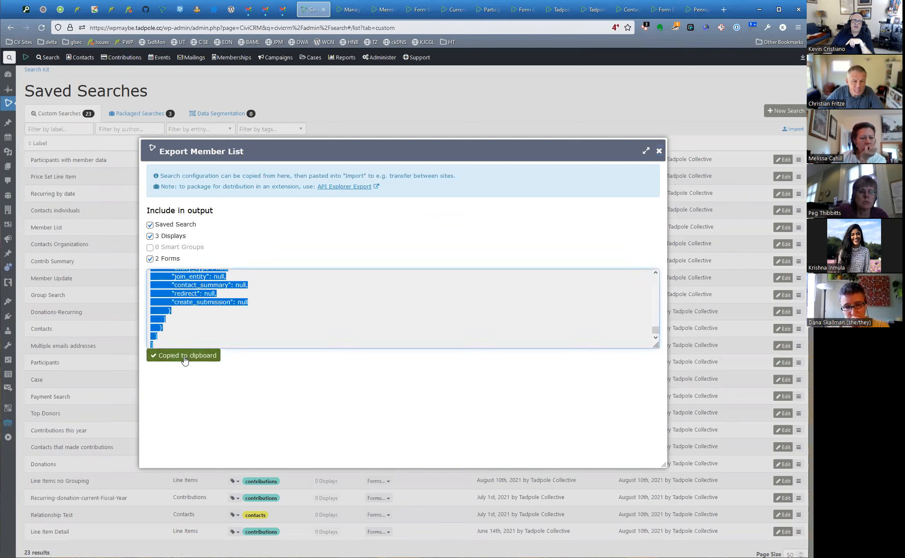
left_click(659, 150)
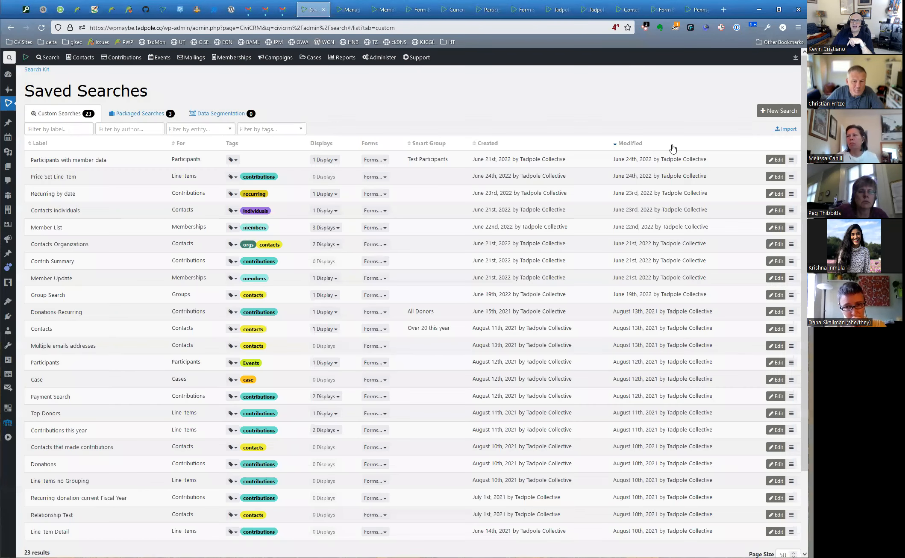
Paste the copied Member List configuration into a saved search import, and cancel the import without running it
left_click(789, 129)
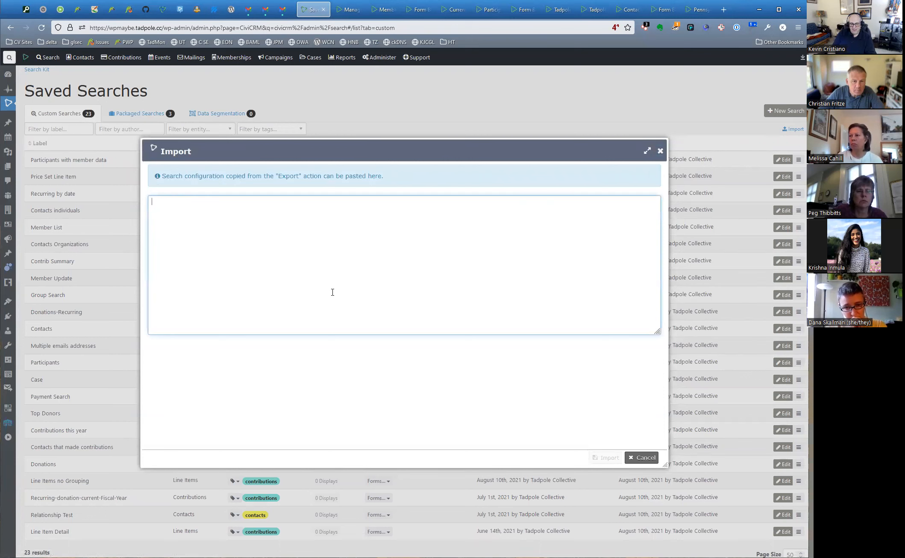
key("ctrl+v")
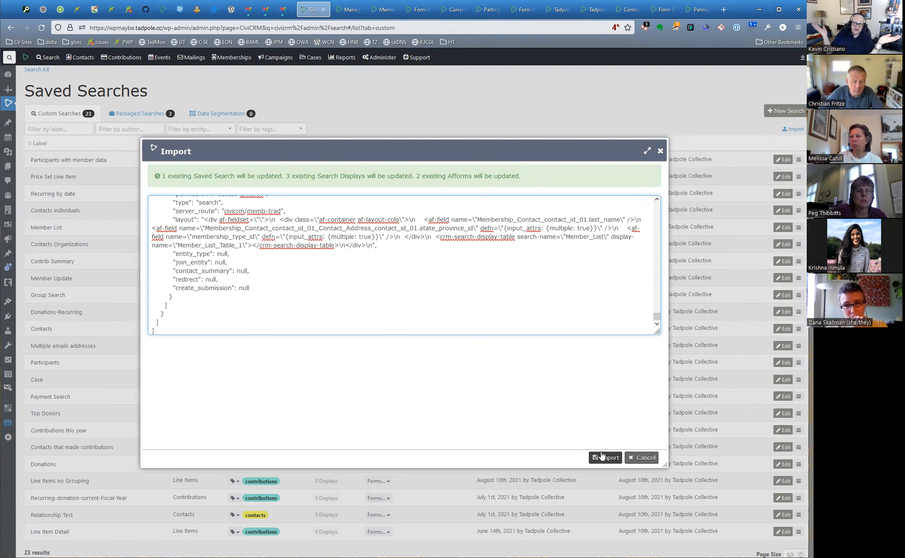
left_click(643, 458)
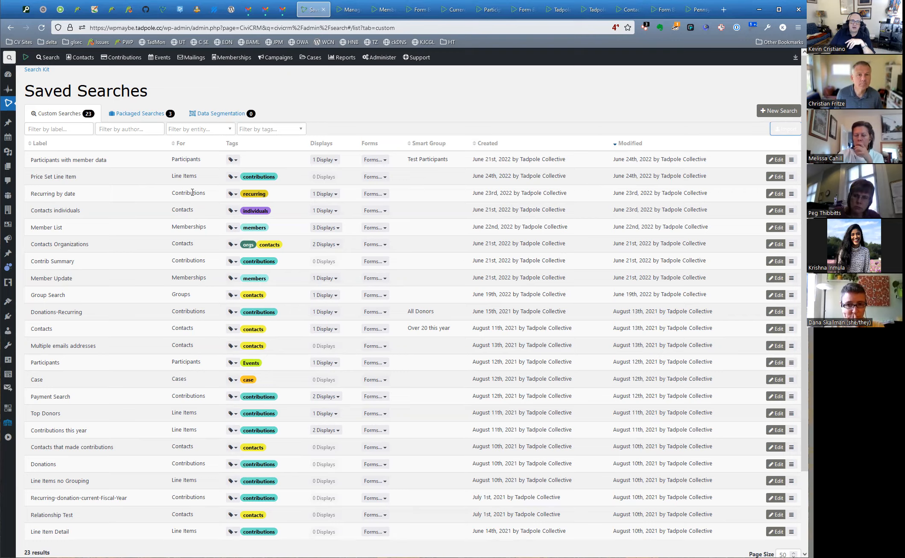
scroll(313, 398, "down", 3)
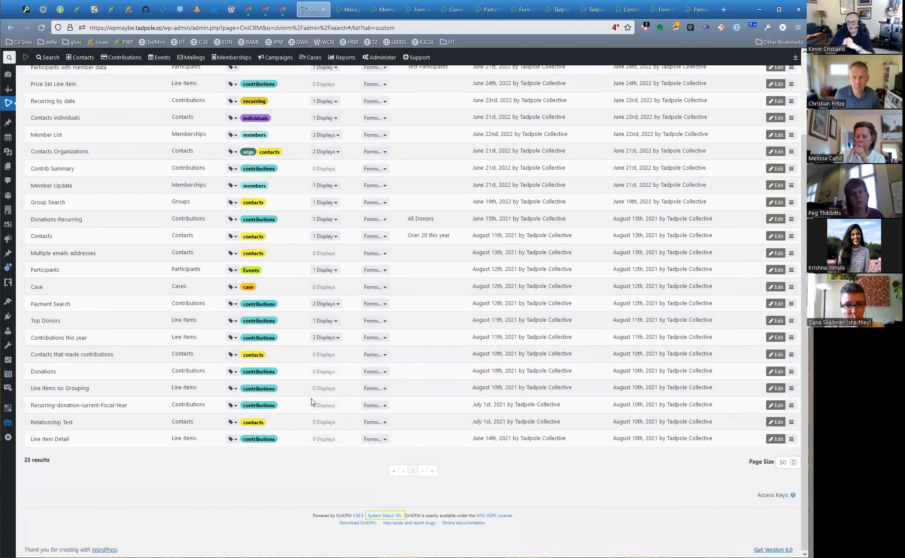